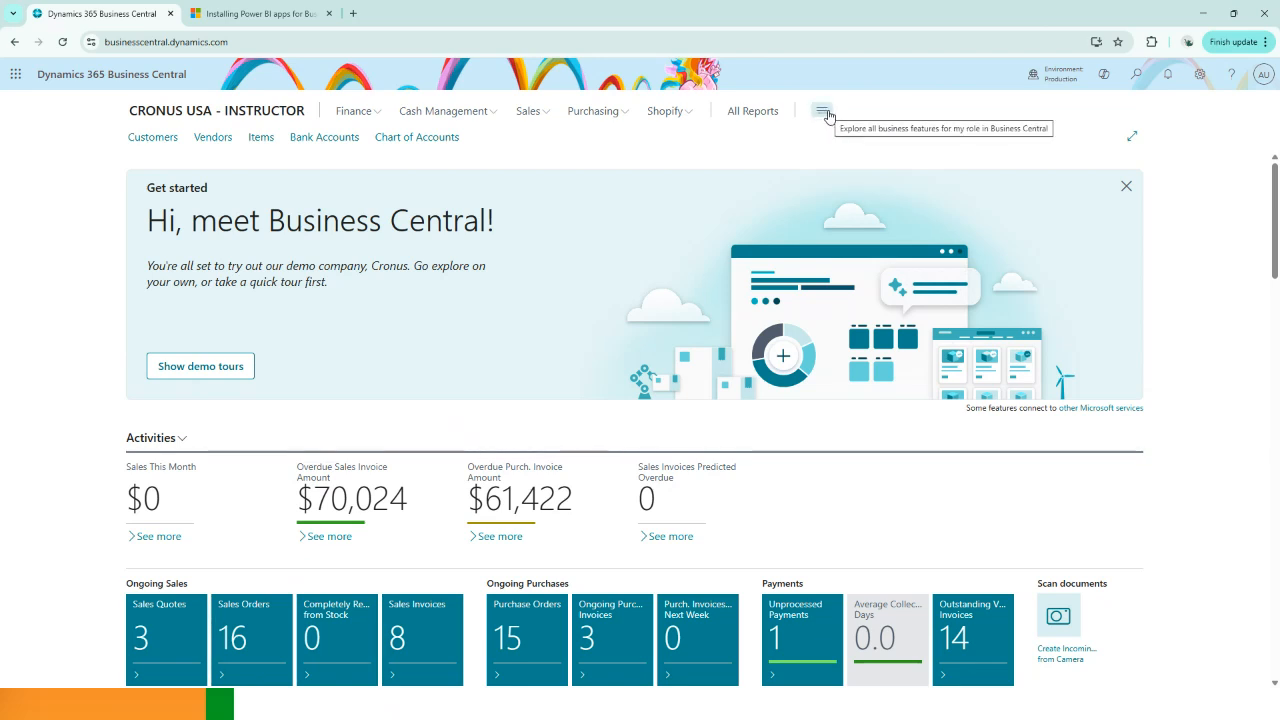
# Step: View the business features of every role in the role explorer, unfiltered by reports or administration
pyautogui.click(826, 114)
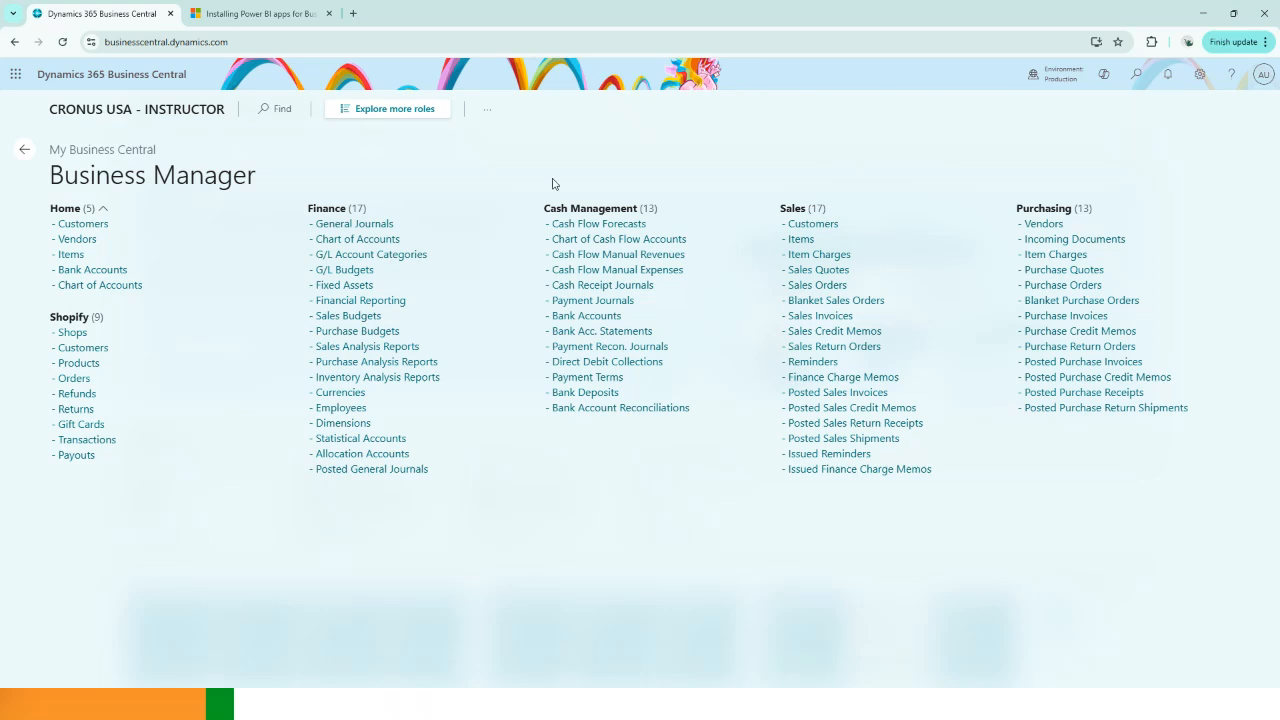
pyautogui.click(410, 110)
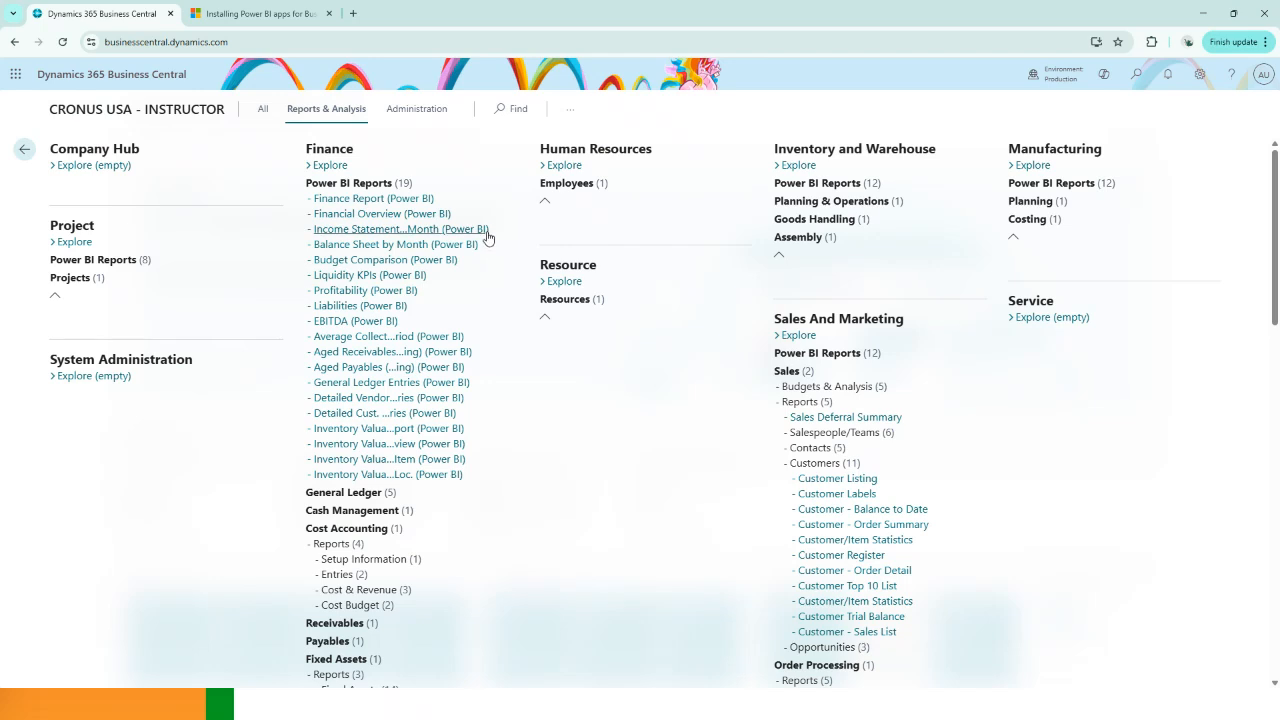
pyautogui.click(263, 112)
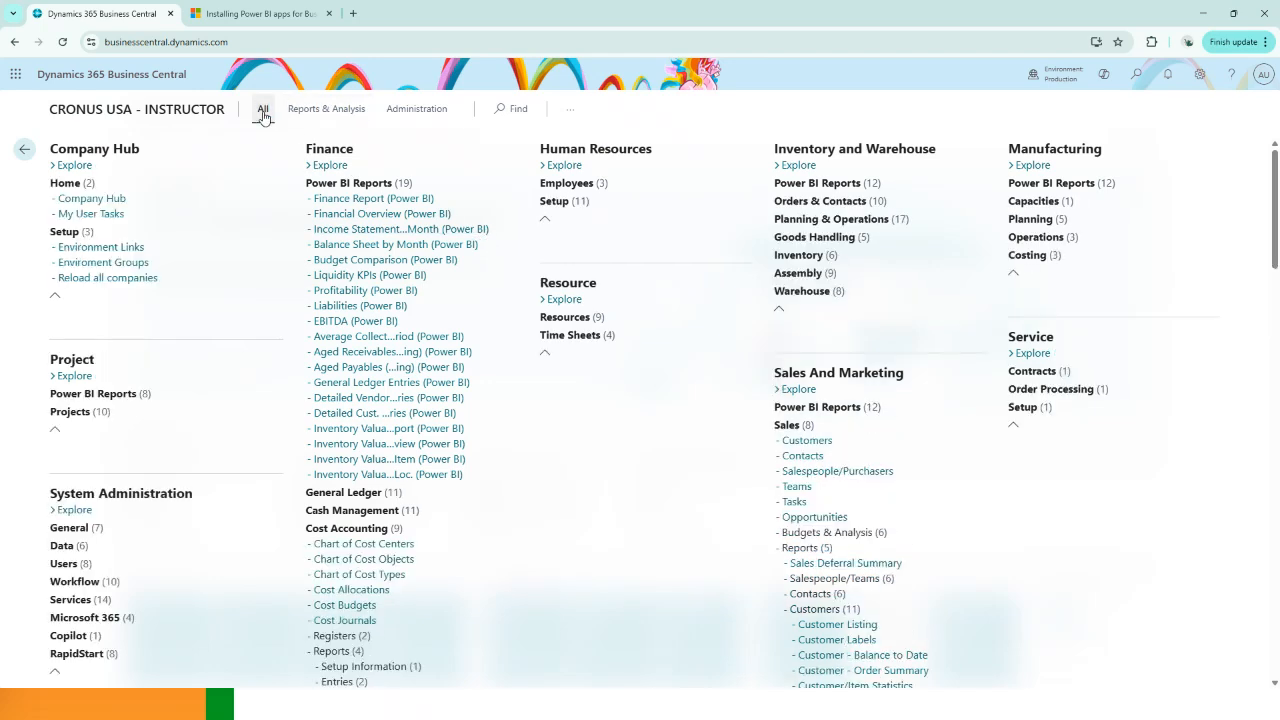
# Step: Switch to the company CRONUS USA, Inc. in the Sandbox_2025Wave1 environment
pyautogui.click(1047, 85)
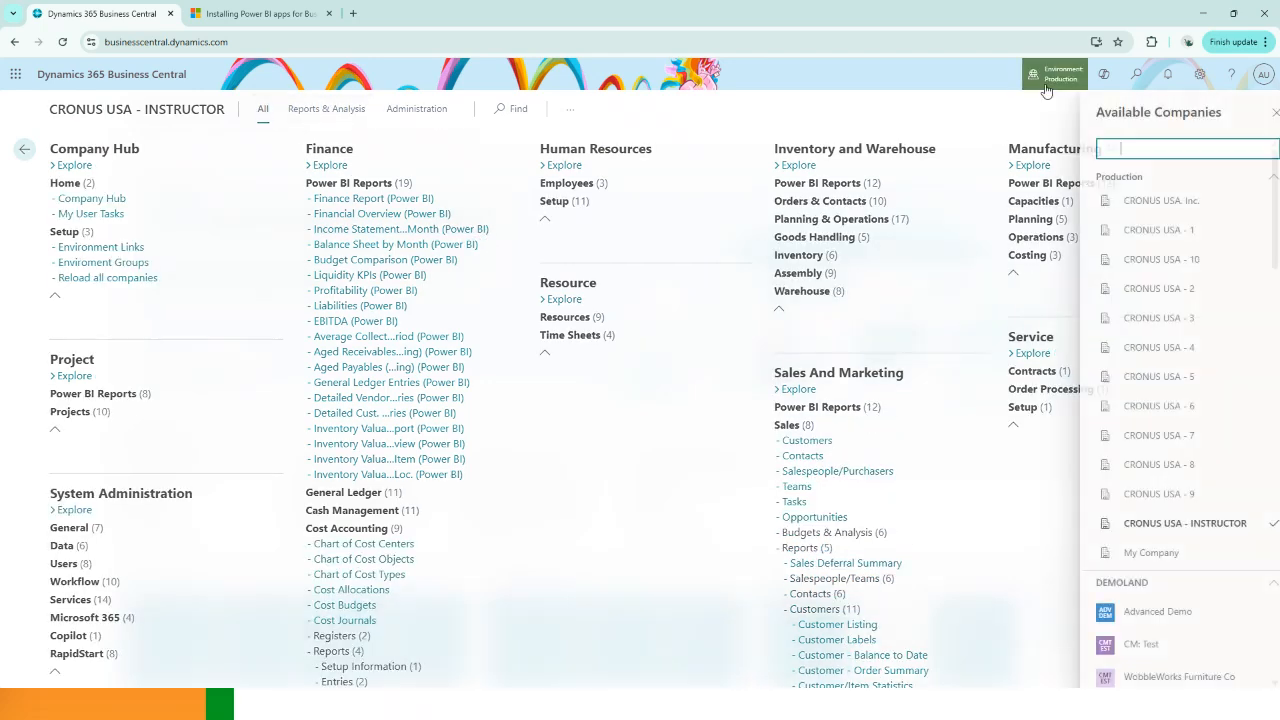
pyautogui.scroll(-4, 1166, 466)
pyautogui.scroll(-8, 1168, 478)
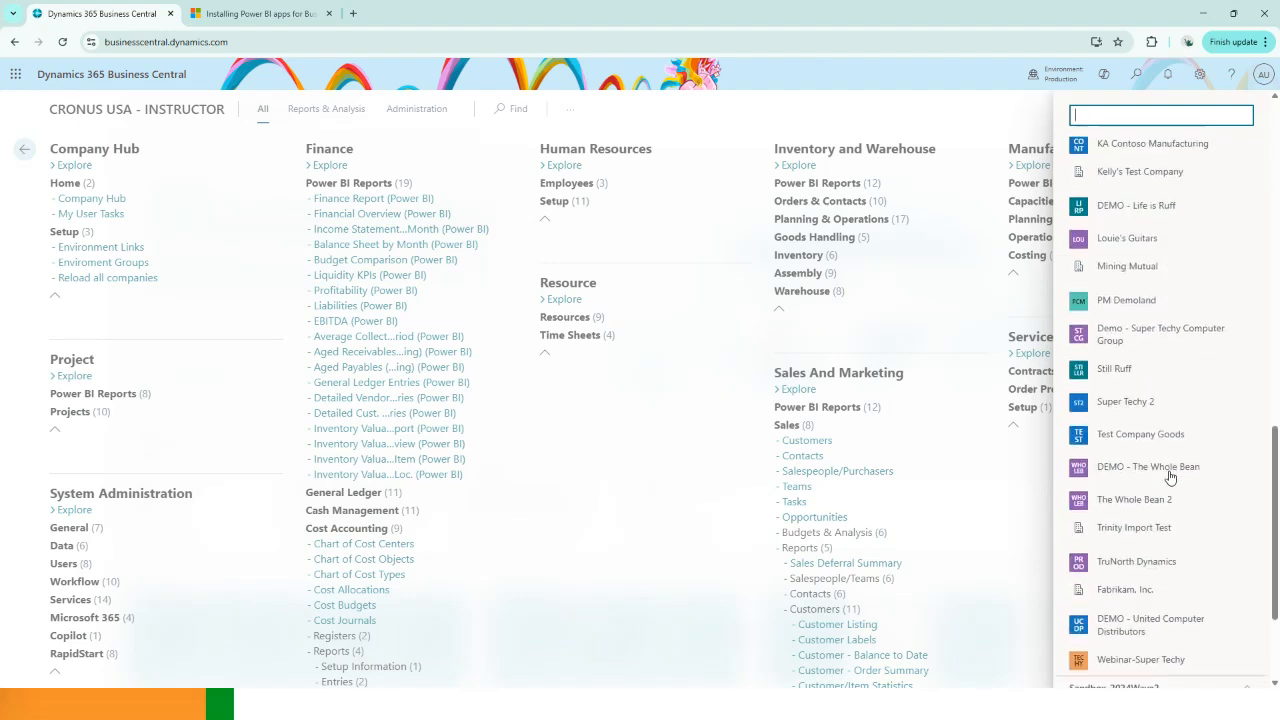
pyautogui.click(1154, 633)
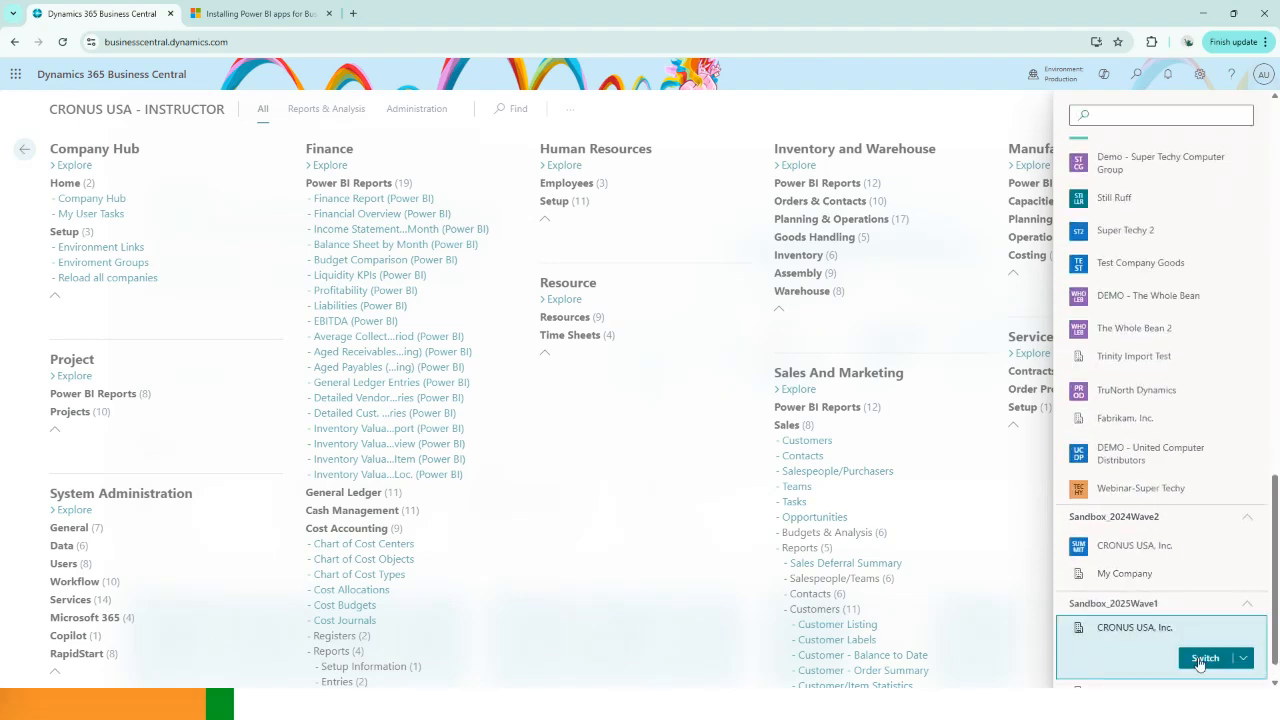
pyautogui.click(1200, 662)
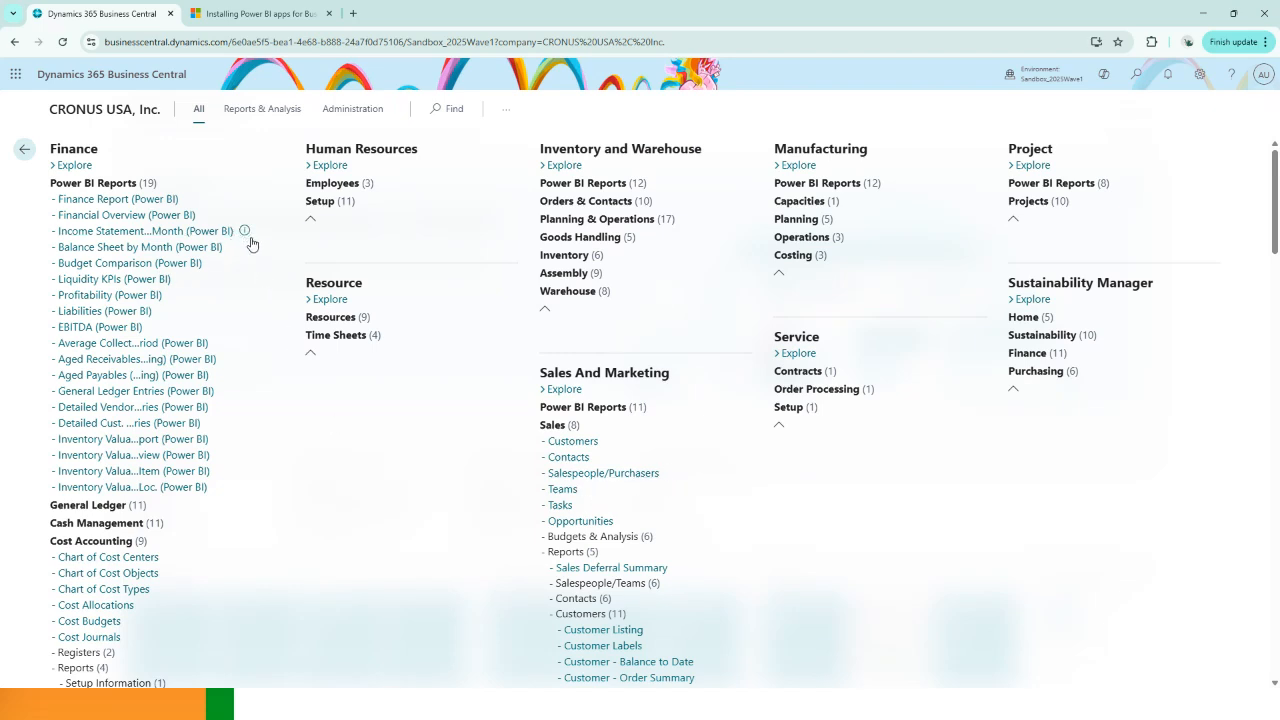
# Step: Preview the Salespeople/Purchasers and Opportunities pages from the role explorer in separate windows, closing each window
pyautogui.moveTo(247, 234)
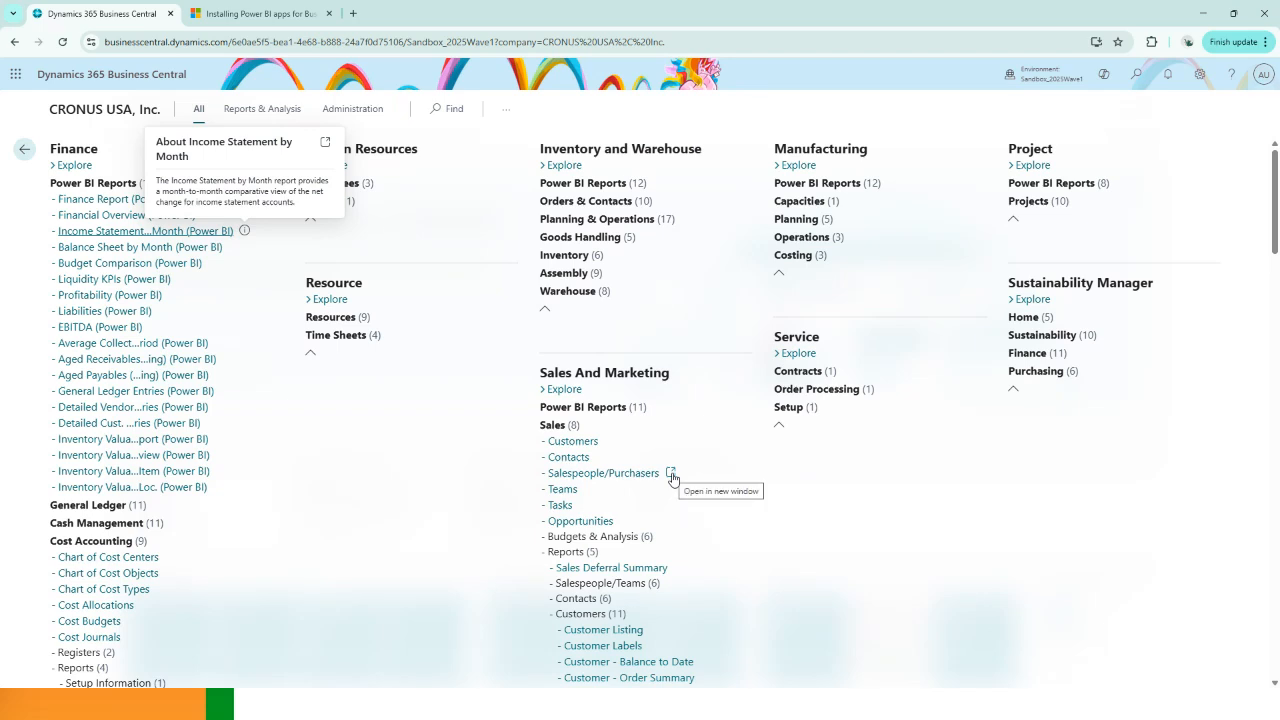
pyautogui.click(671, 474)
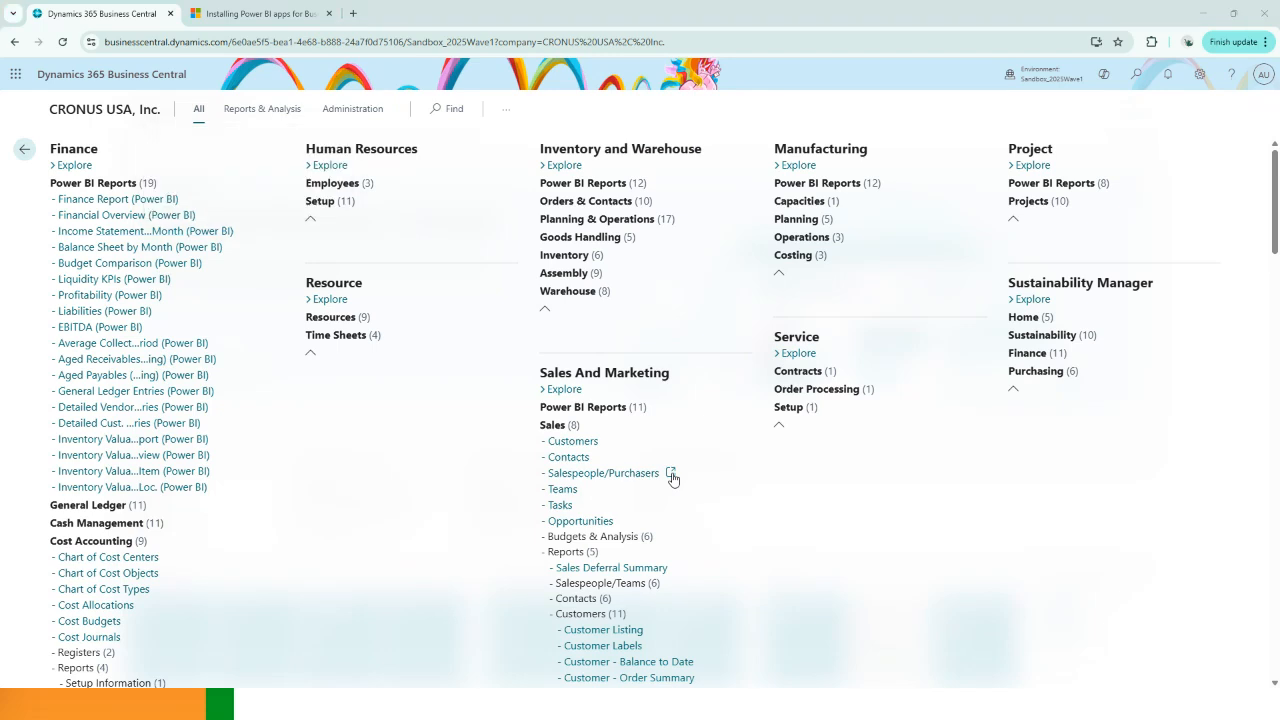
pyautogui.moveTo(0, 200); pyautogui.dragTo(341, 55)
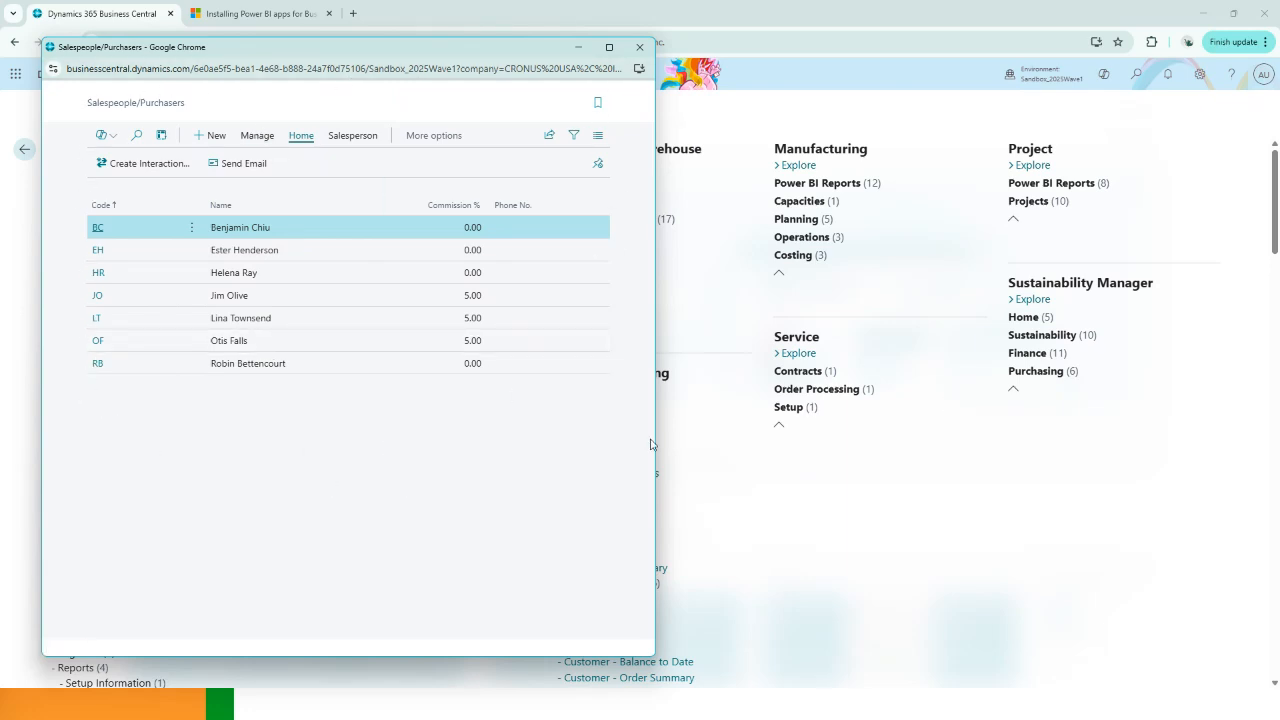
pyautogui.click(642, 48)
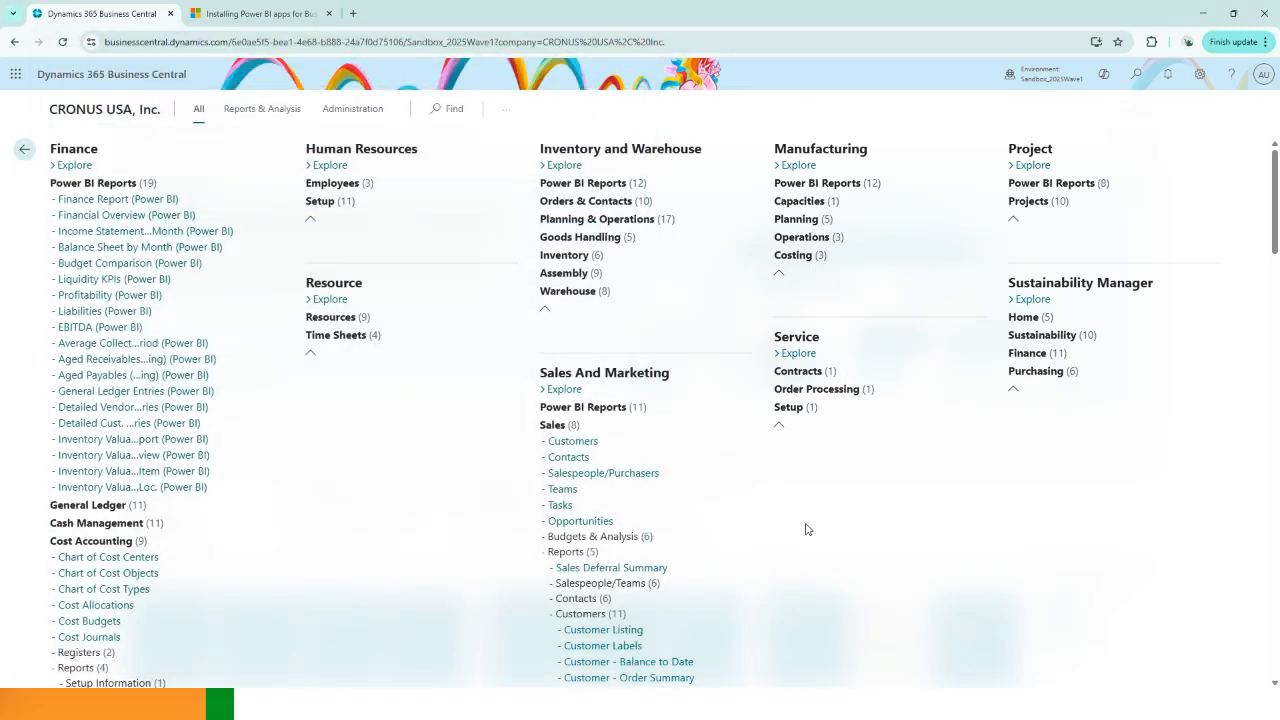
pyautogui.click(625, 523)
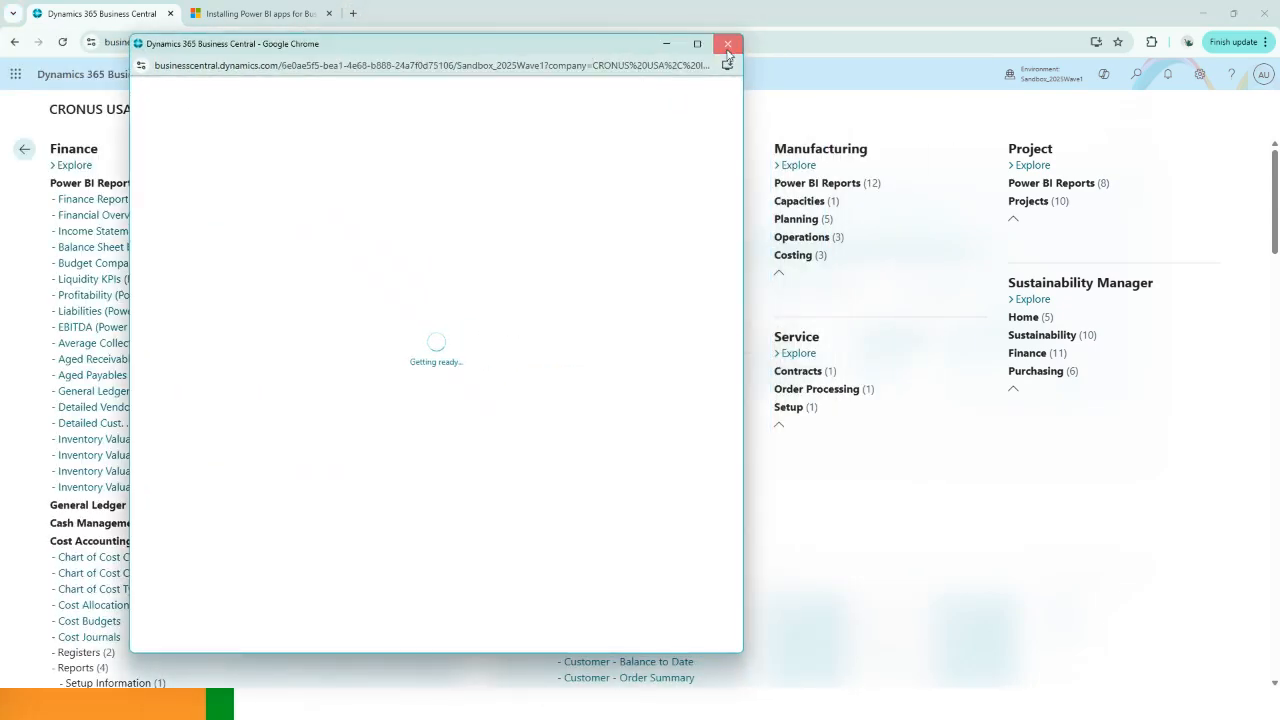
pyautogui.click(728, 43)
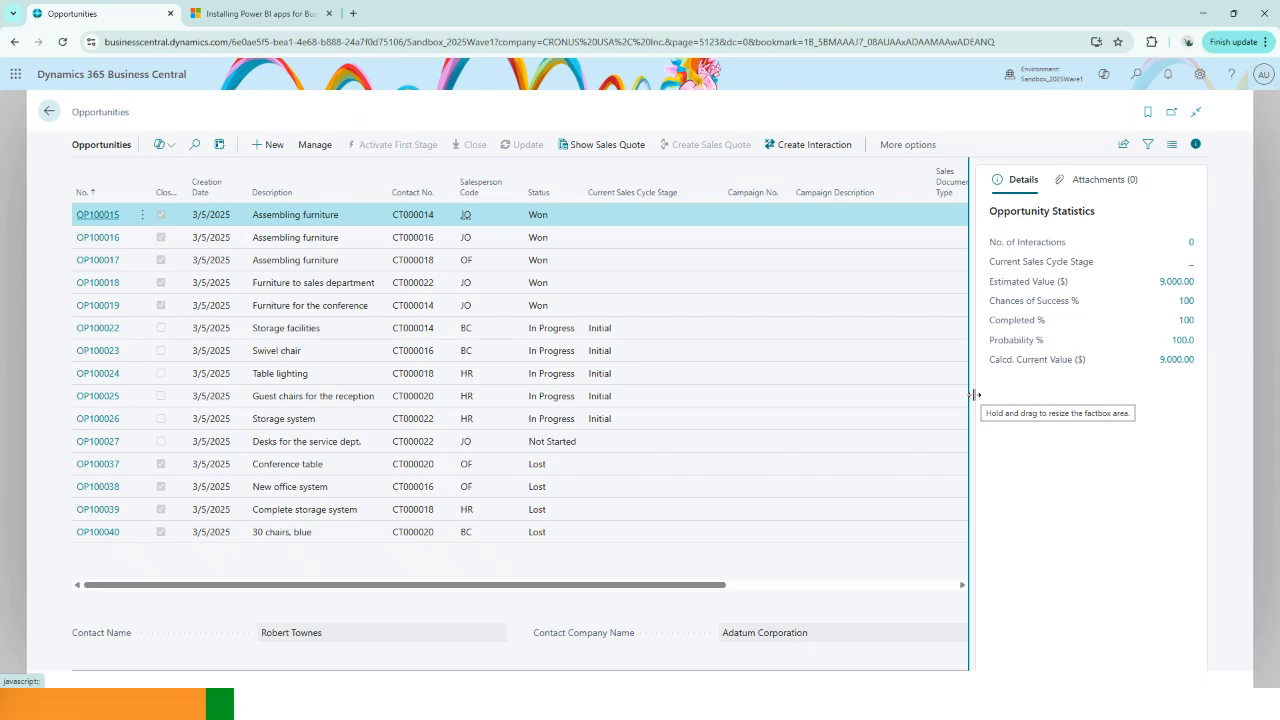
# Step: Widen the FactBox area beside the Opportunities list and return to the home page
pyautogui.moveTo(971, 395); pyautogui.dragTo(1189, 372)
pyautogui.moveTo(1030, 412); pyautogui.dragTo(845, 437)
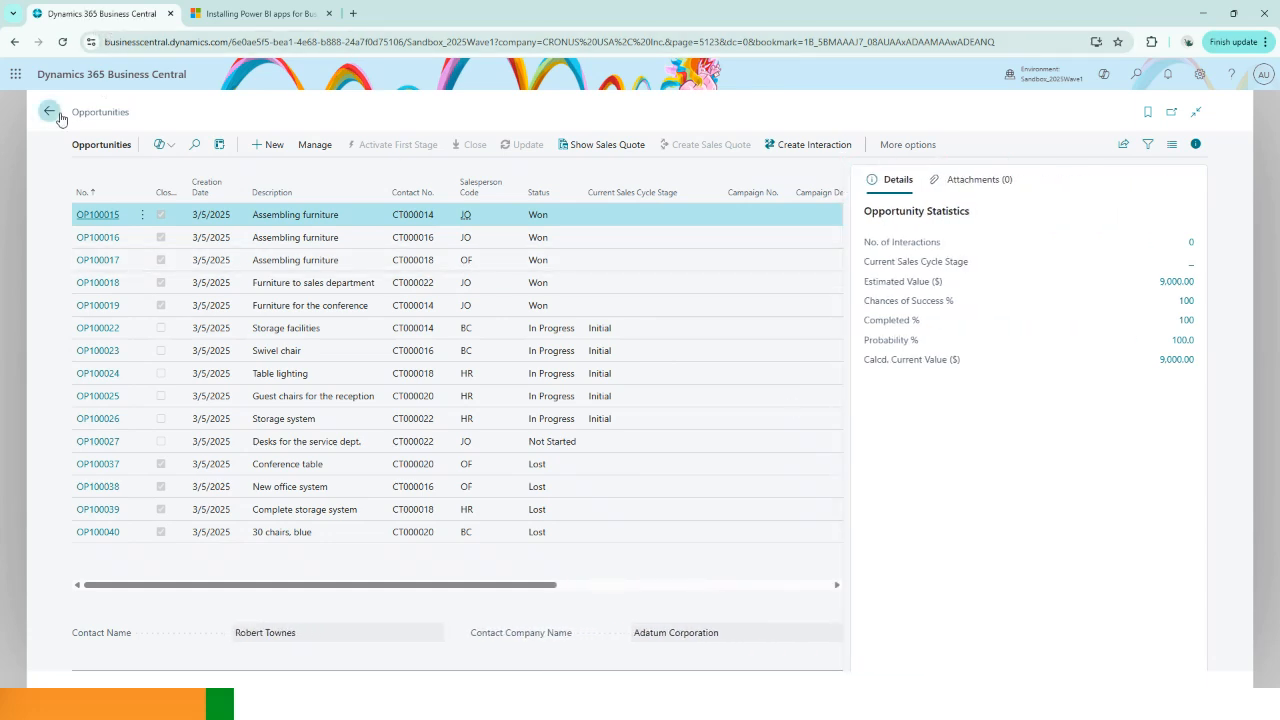
pyautogui.click(50, 112)
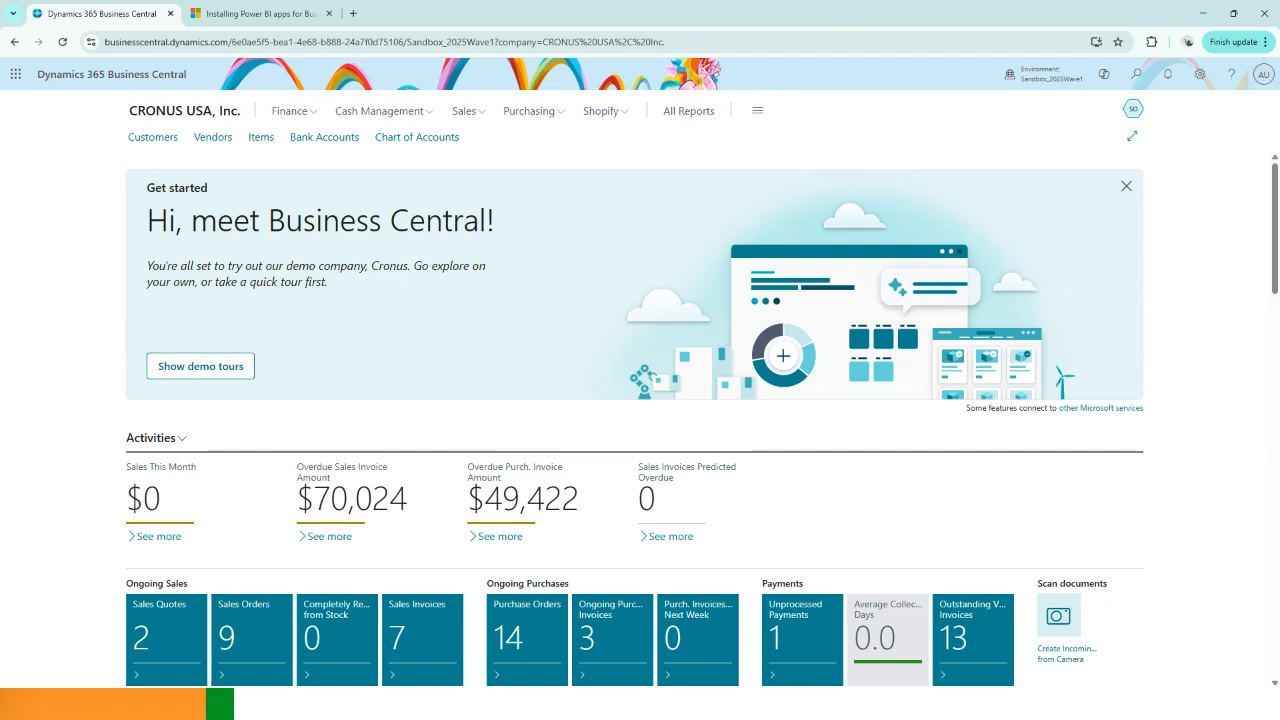
# Step: Switch to the slide presentation and show the slide about checking total amounts on purchase orders
pyautogui.hotkey('alt', 'Tab')
pyautogui.click(450, 372)
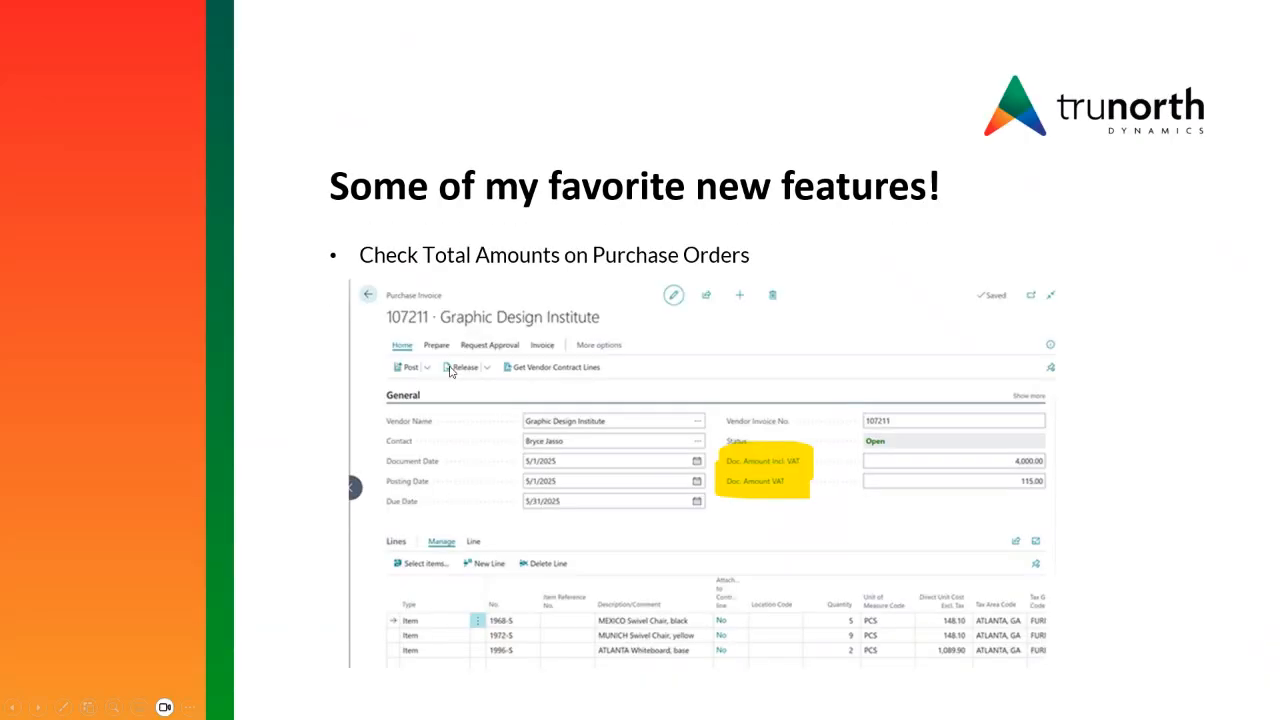
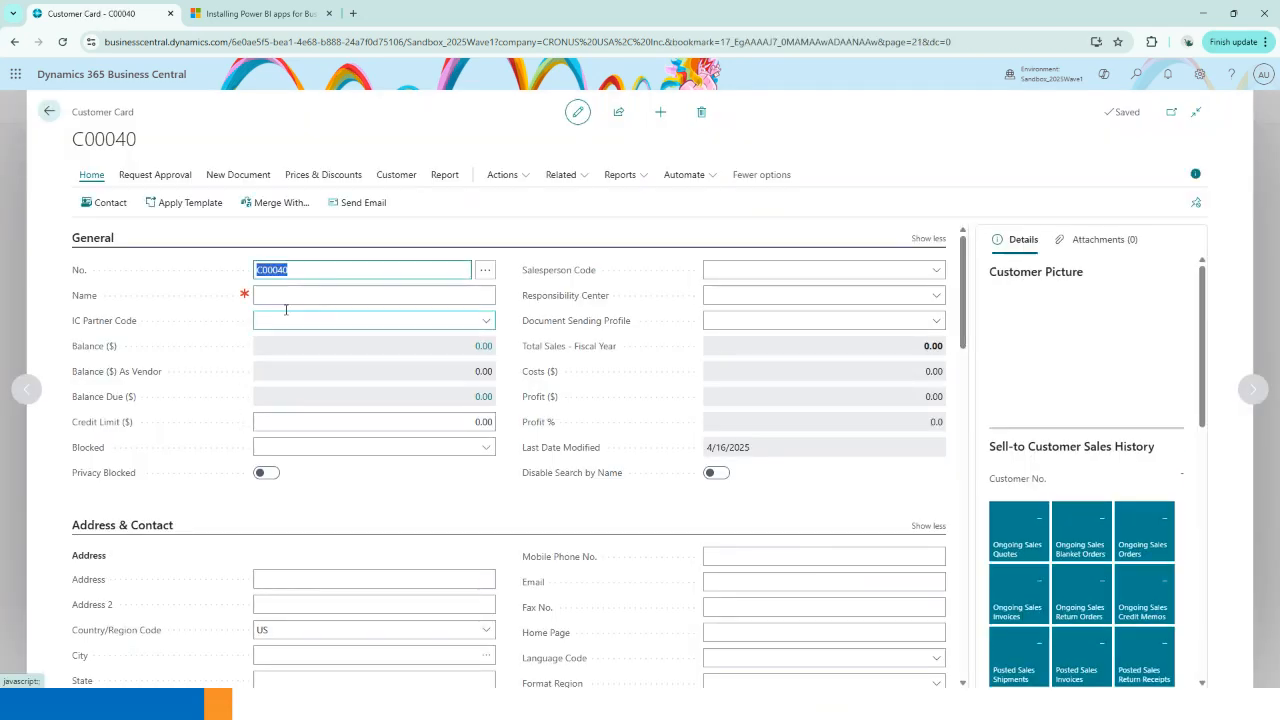
# Step: Name the new customer Microsoft on its customer card
pyautogui.click(286, 300)
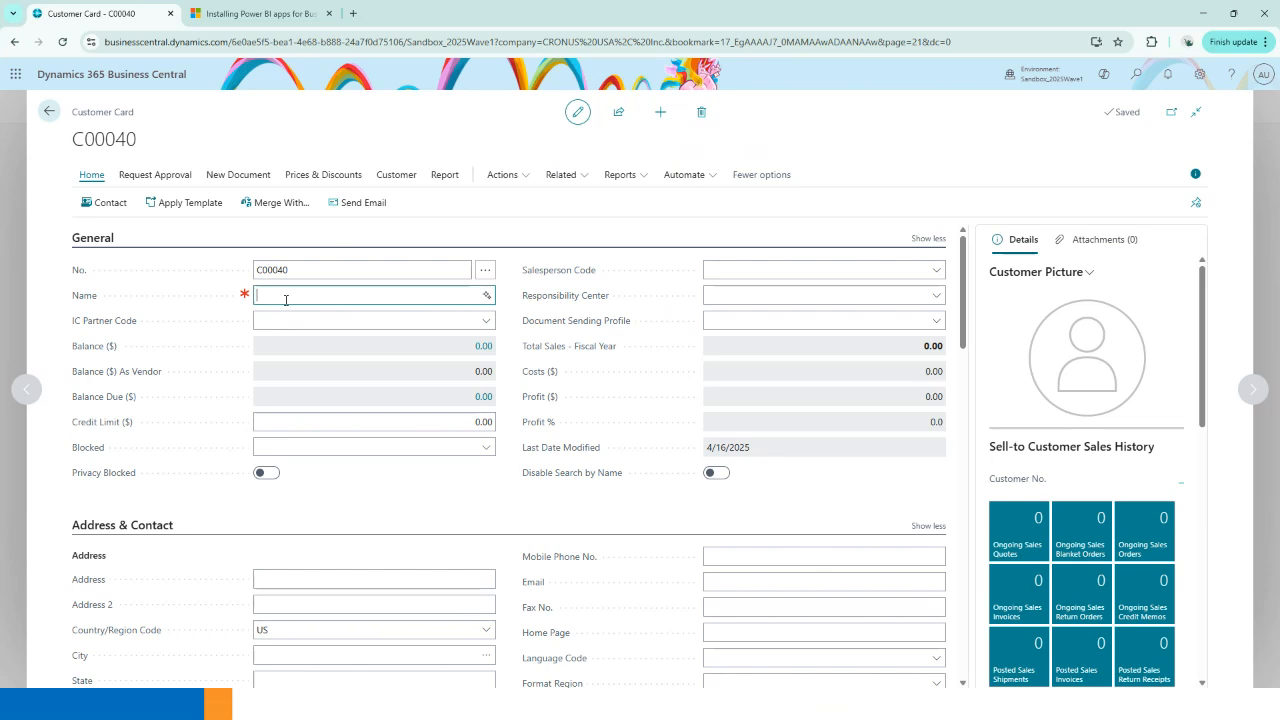
pyautogui.write('Microsoft')
pyautogui.press('Tab')
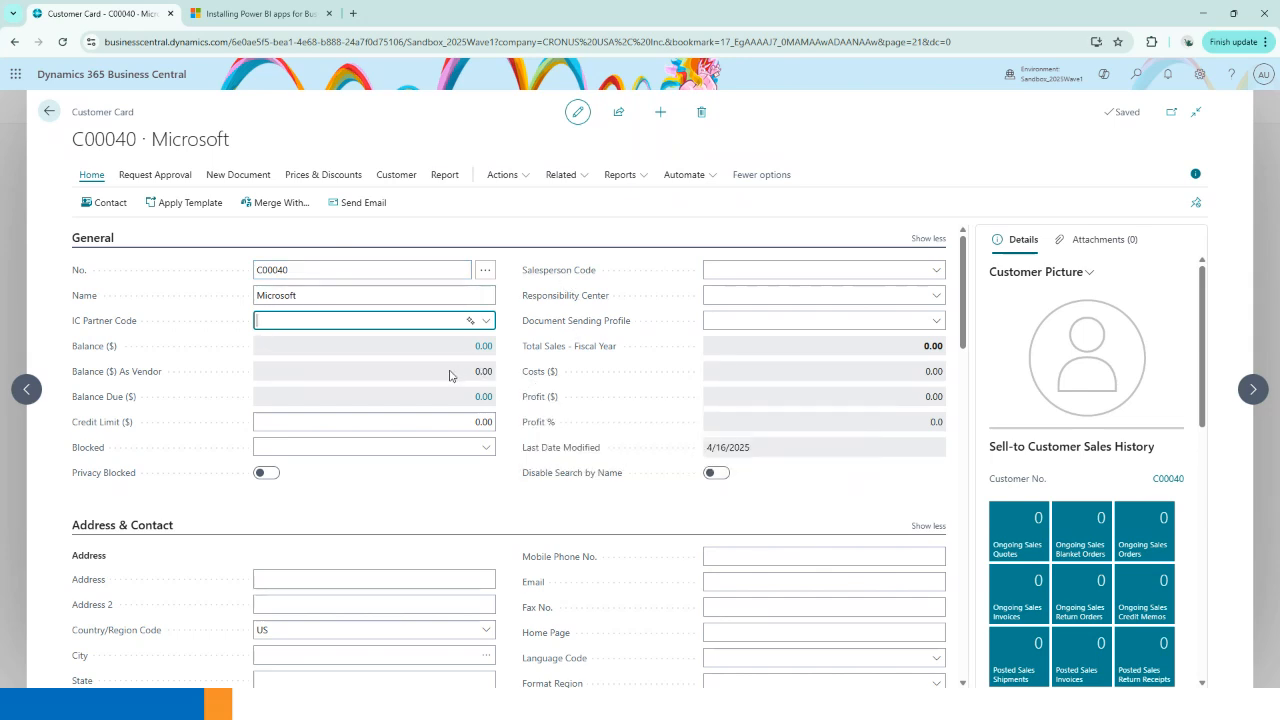
# Step: Generate Copilot autofill suggestions for the Microsoft customer card, starting from the Name field
pyautogui.click(469, 298)
pyautogui.click(369, 300)
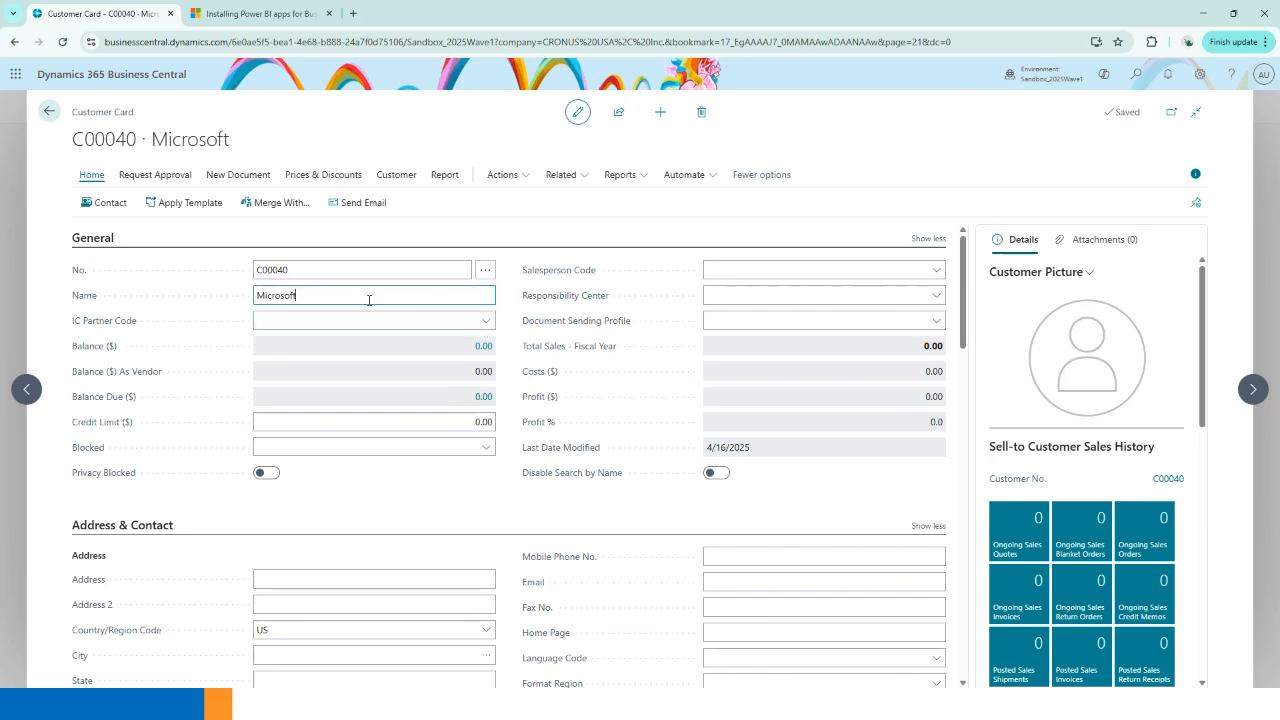
pyautogui.click(487, 297)
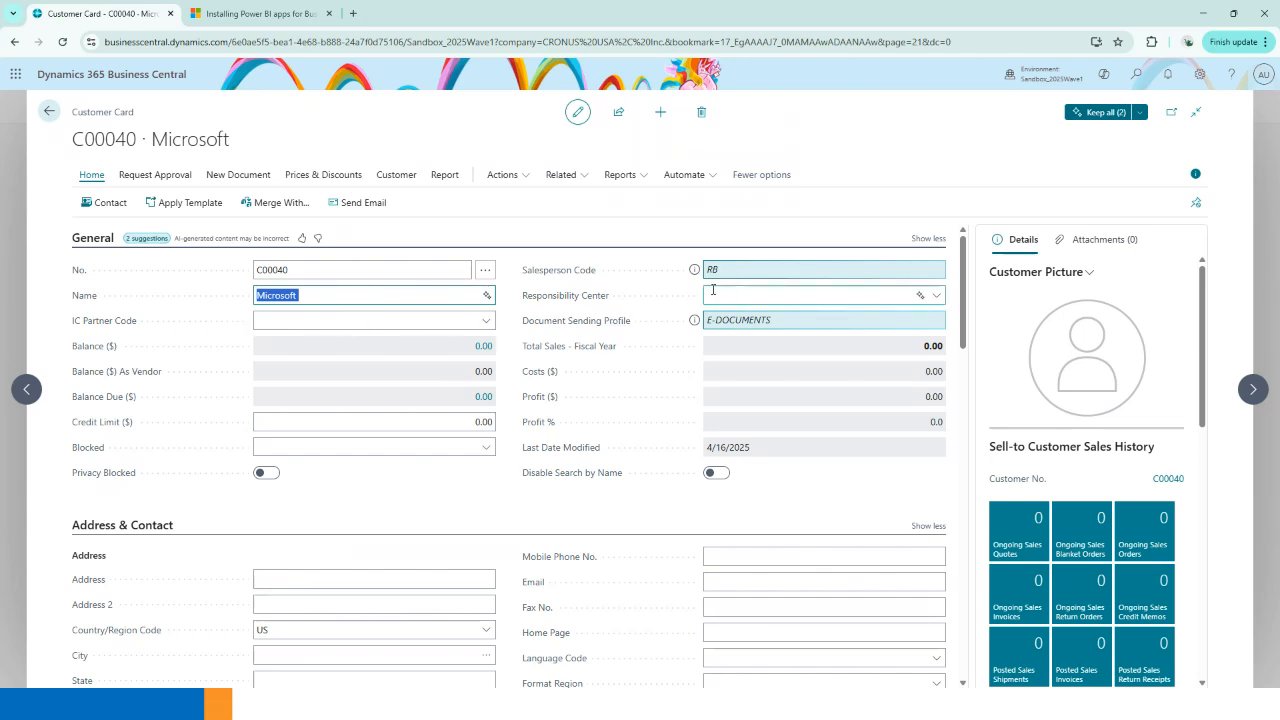
pyautogui.scroll(-2, 397, 460)
pyautogui.scroll(2, 397, 461)
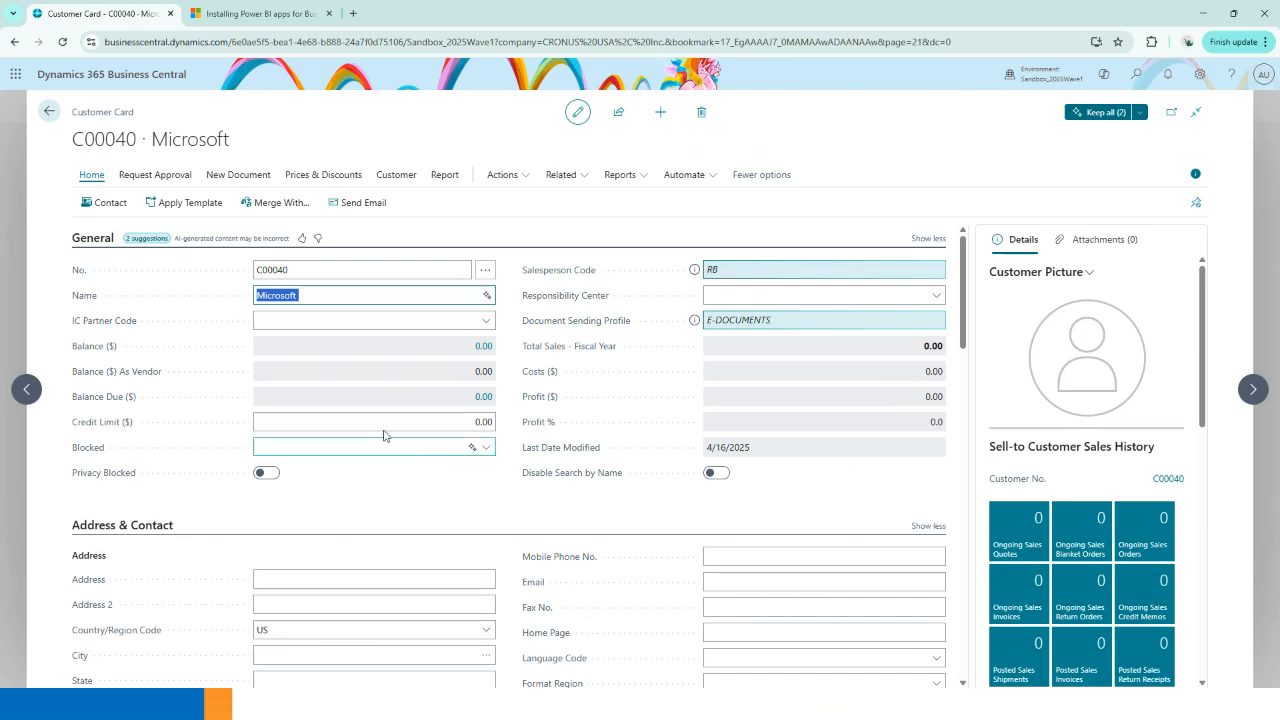
# Step: Examine Copilot's explanations for the suggested Salesperson Code and Document Sending Profile values
pyautogui.click(310, 296)
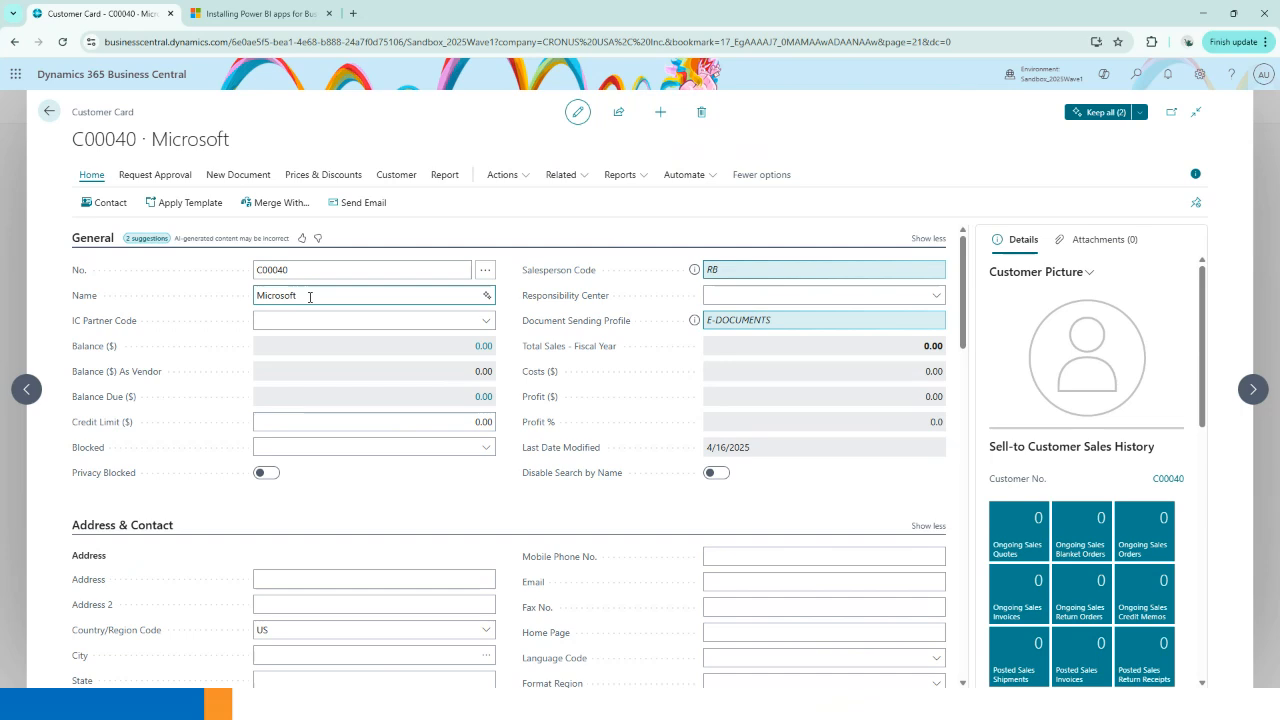
pyautogui.click(298, 578)
pyautogui.click(786, 266)
pyautogui.click(734, 266)
pyautogui.click(733, 321)
pyautogui.click(694, 270)
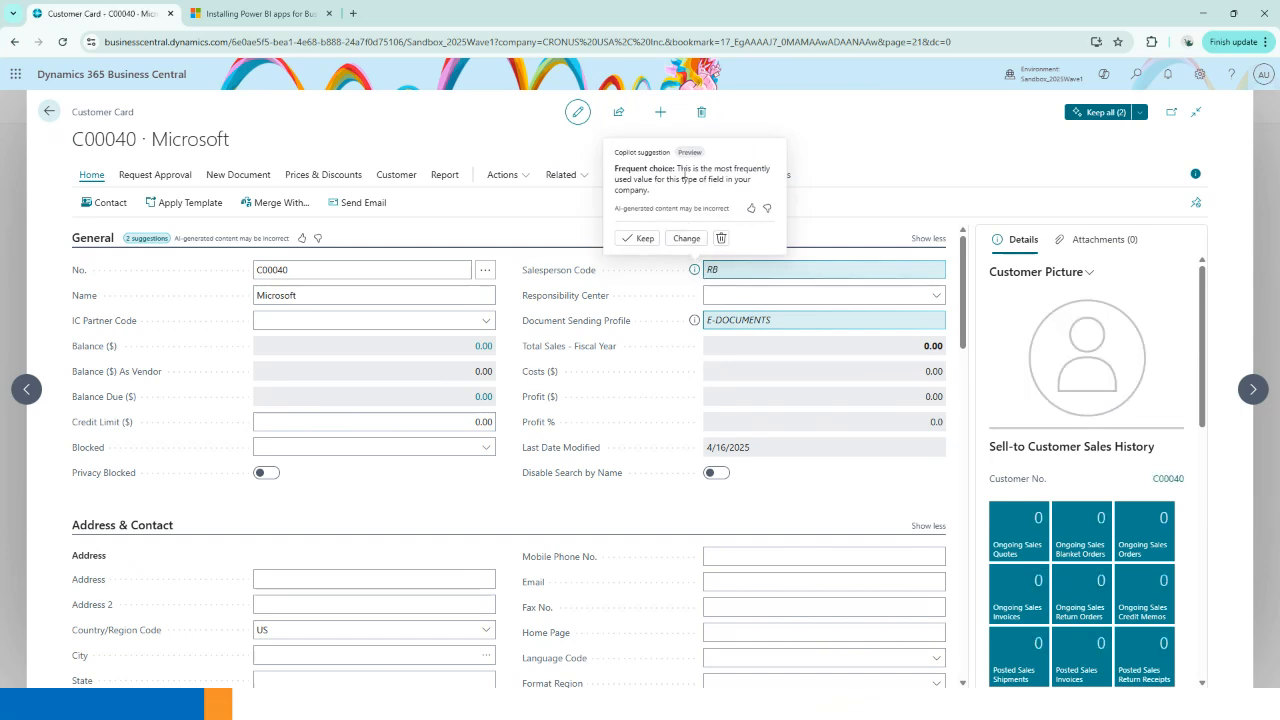
pyautogui.click(694, 321)
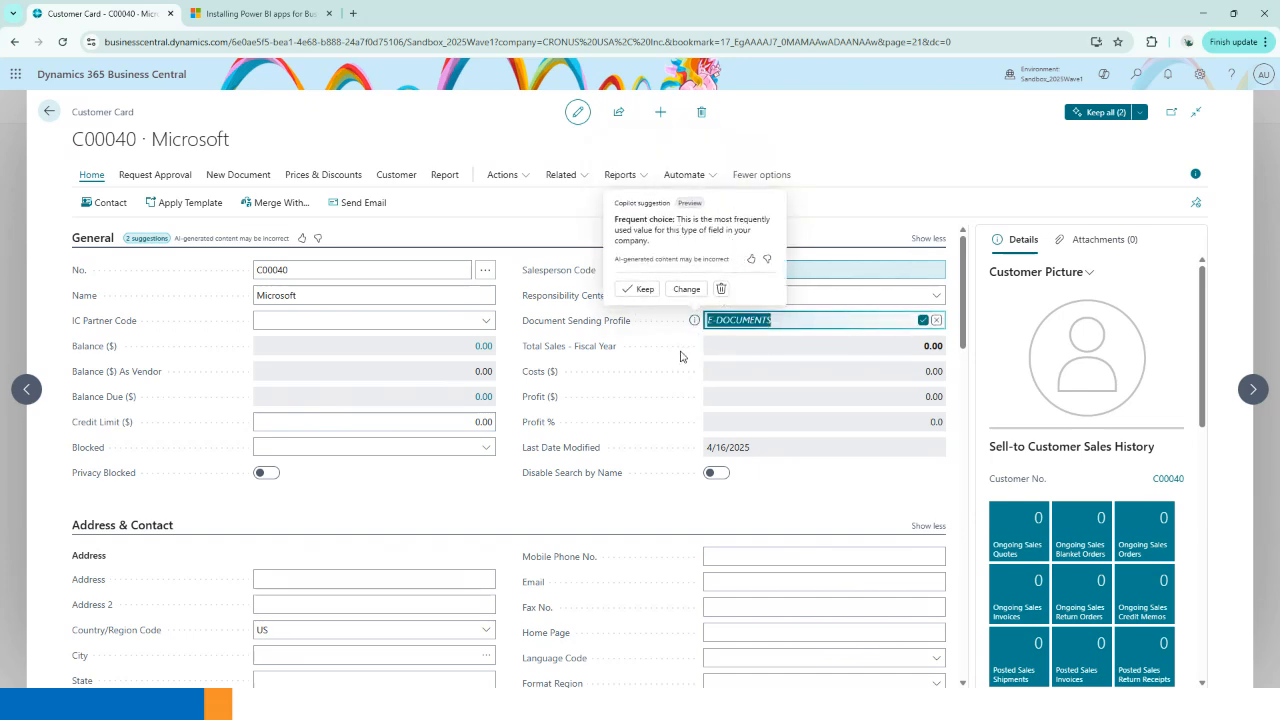
pyautogui.click(567, 217)
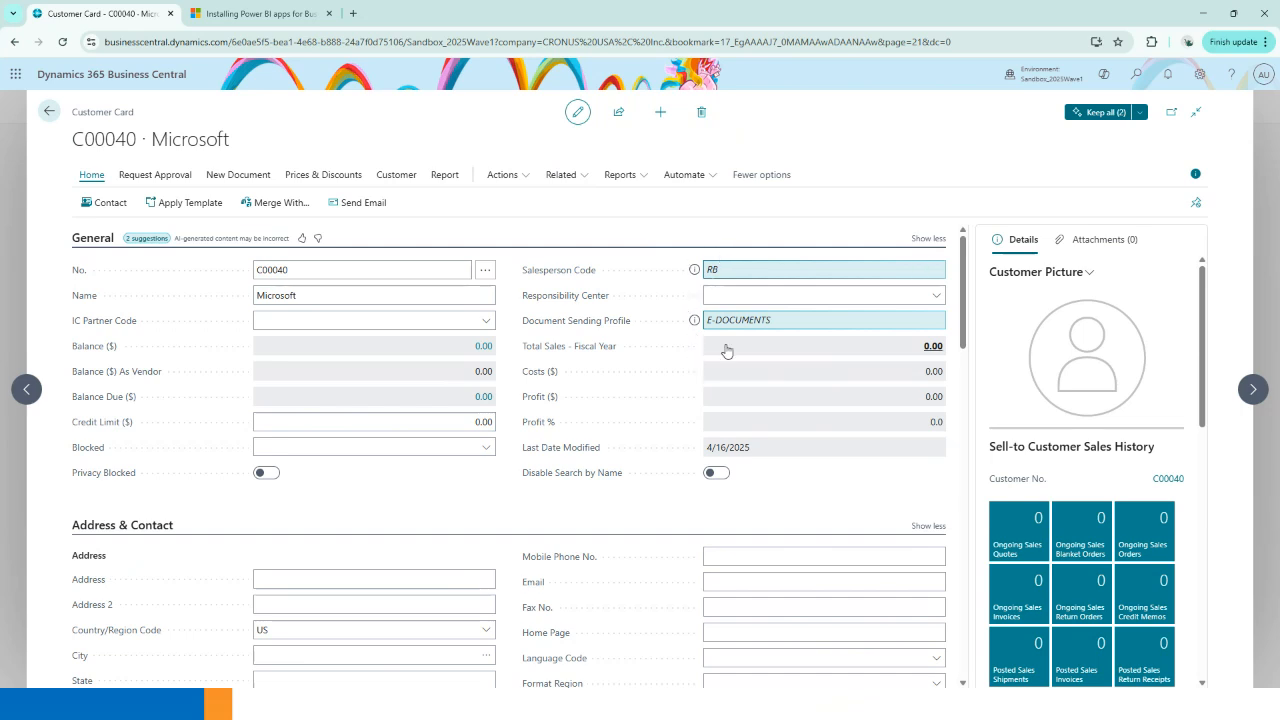
# Step: Keep the suggested Salesperson Code RB and Document Sending Profile E-DOCUMENTS, and close the customer card
pyautogui.scroll(-4, 606, 467)
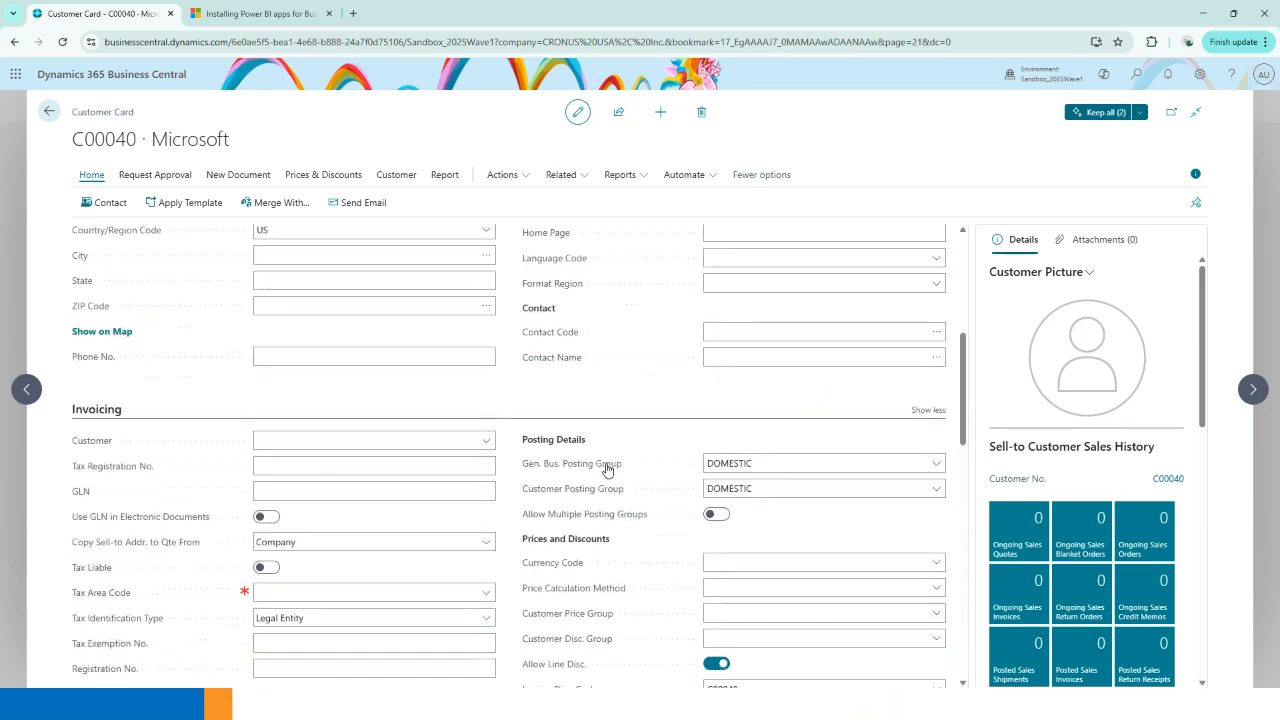
pyautogui.moveTo(606, 469)
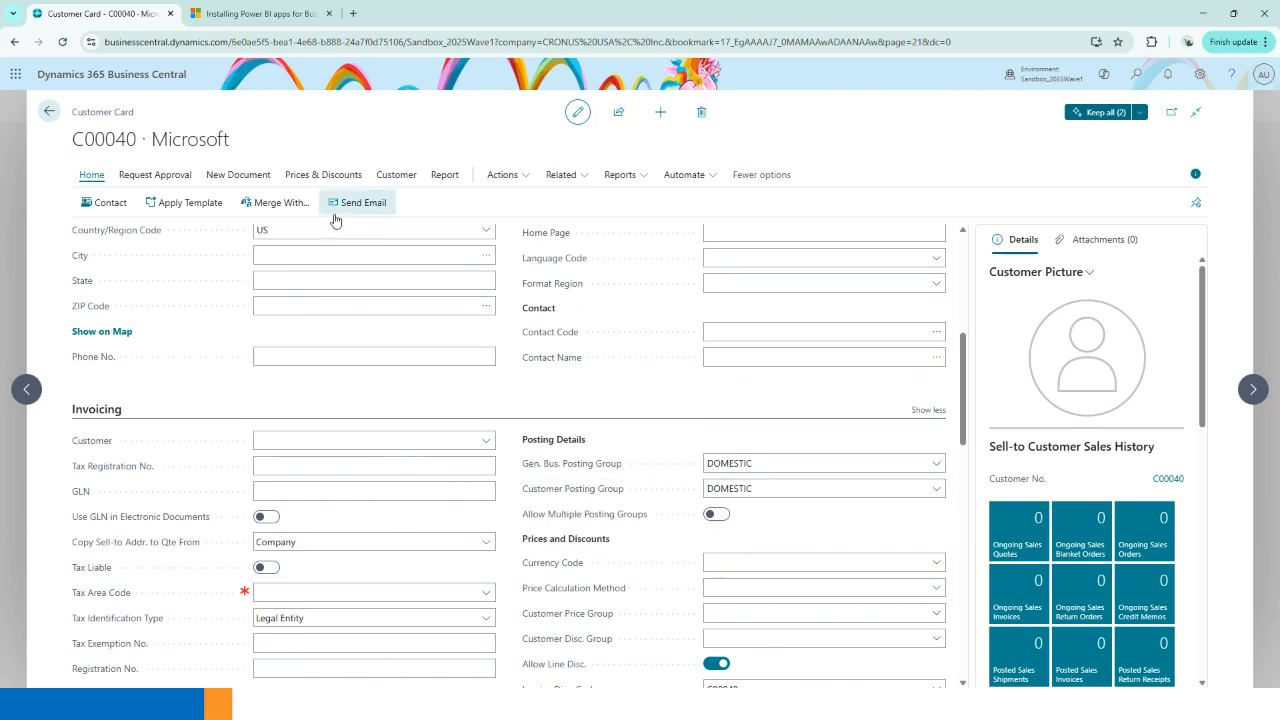
pyautogui.scroll(4, 600, 386)
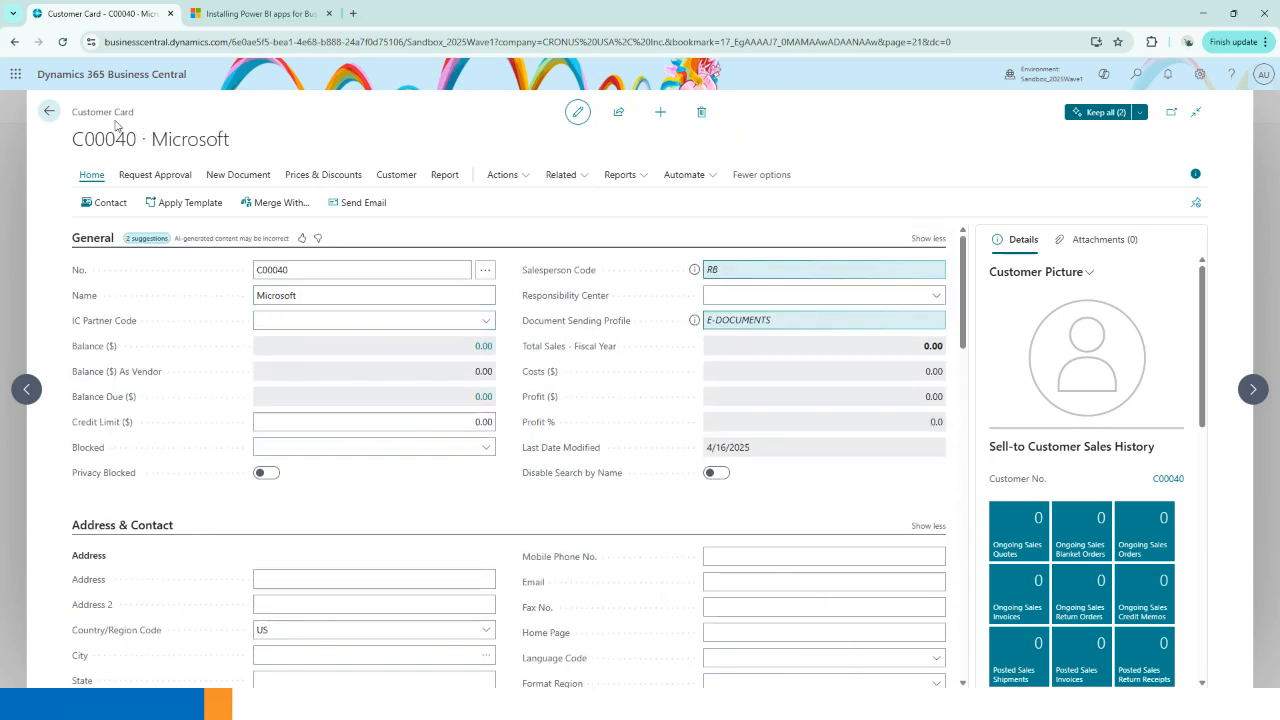
pyautogui.click(49, 111)
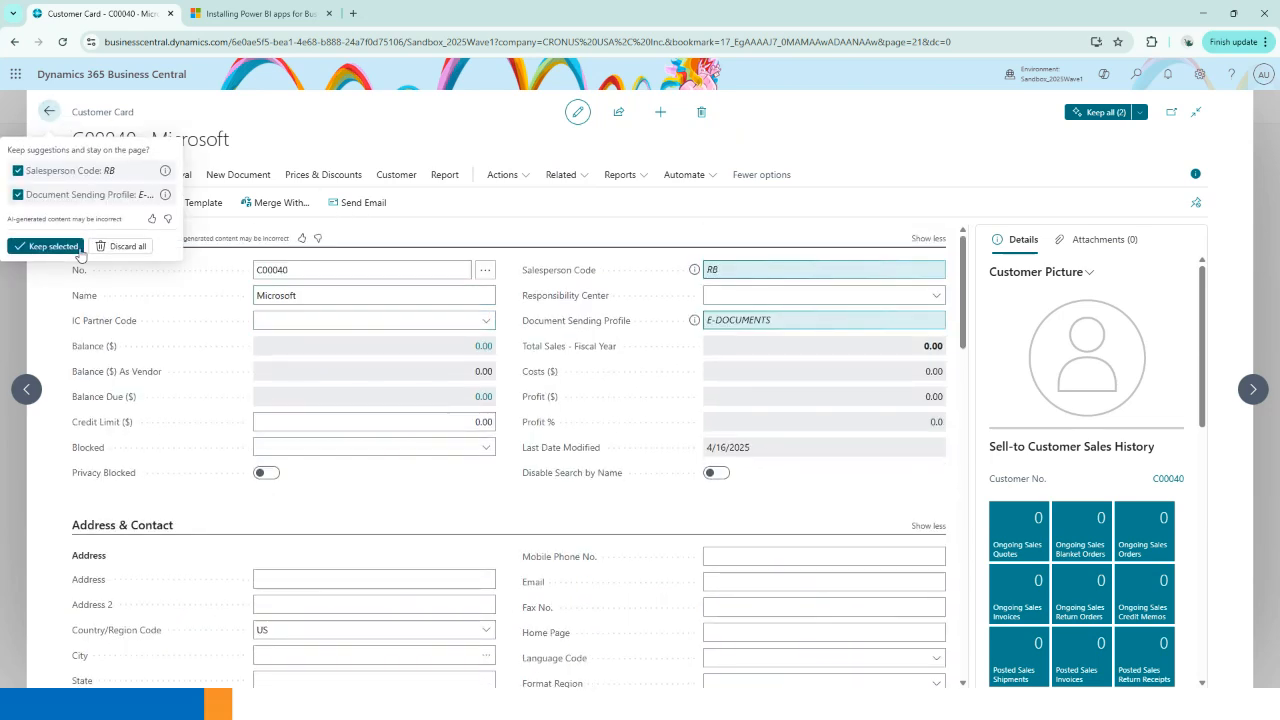
pyautogui.moveTo(918, 276)
pyautogui.moveTo(925, 325)
pyautogui.click(38, 250)
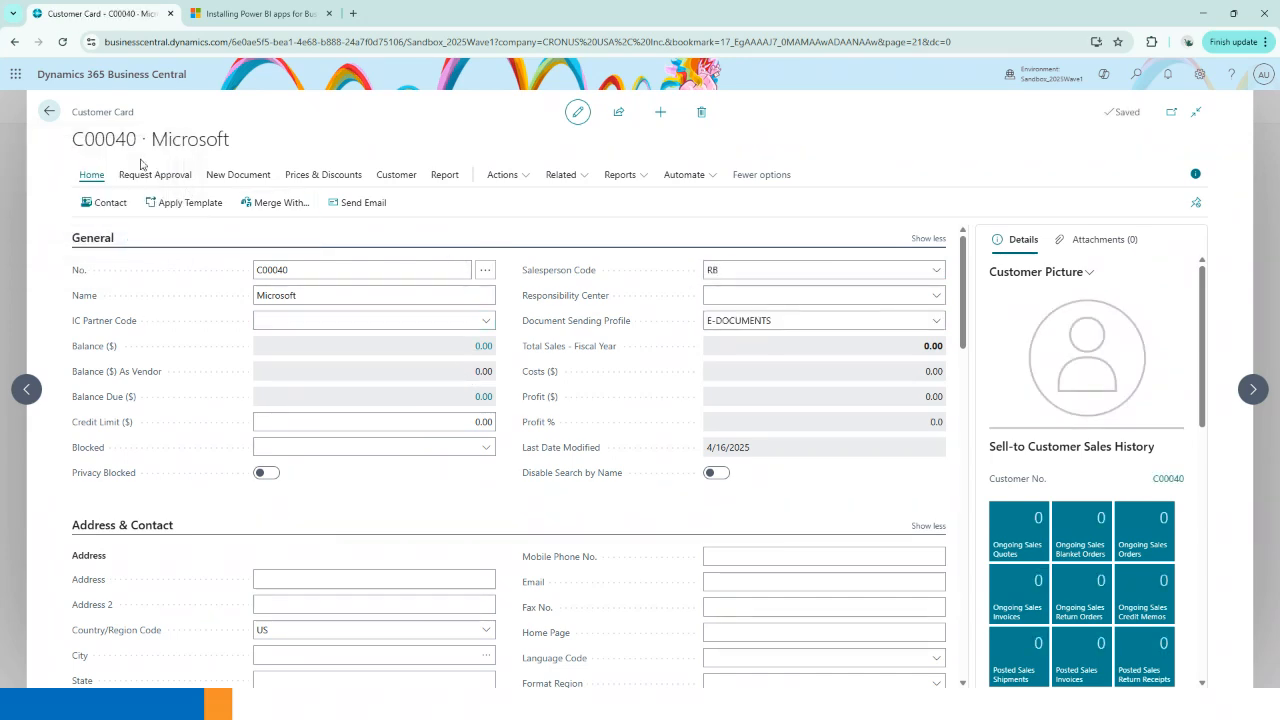
pyautogui.click(49, 111)
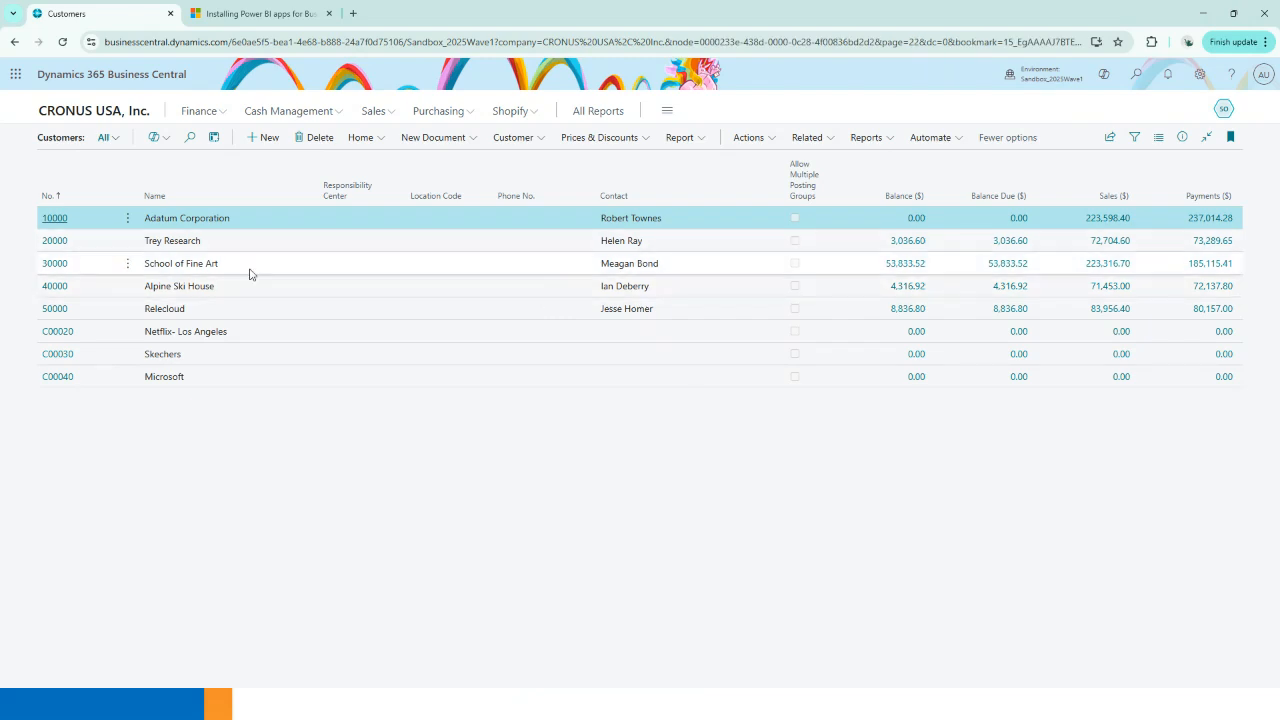
# Step: Create a new item from the Items list with the description SAN FRANSISCO Purple Lounge Chair
pyautogui.click(375, 113)
pyautogui.click(55, 156)
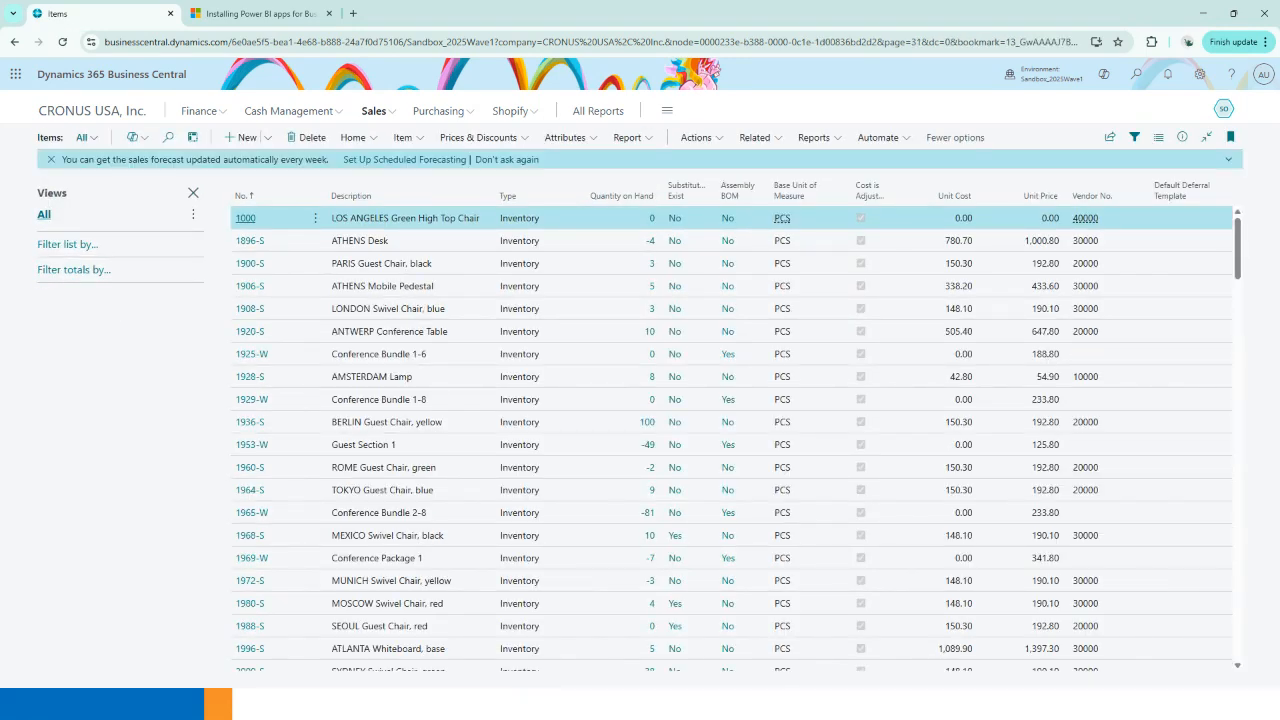
pyautogui.click(235, 146)
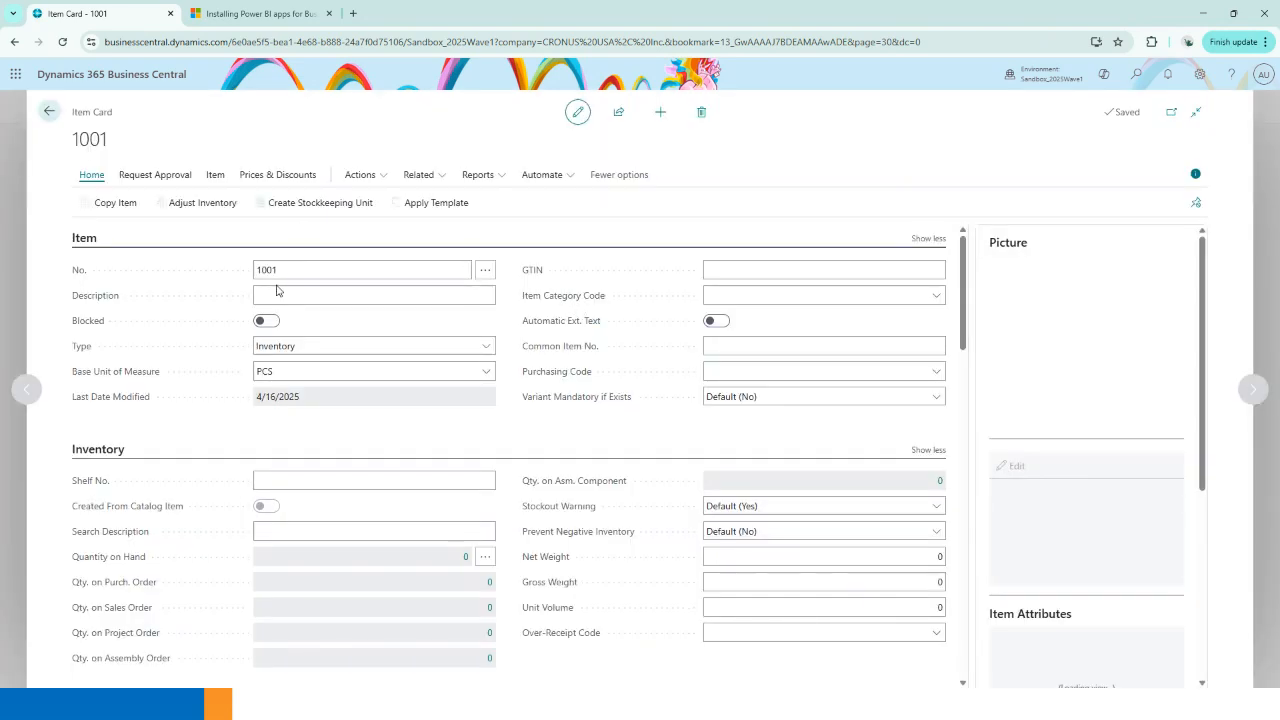
pyautogui.click(284, 296)
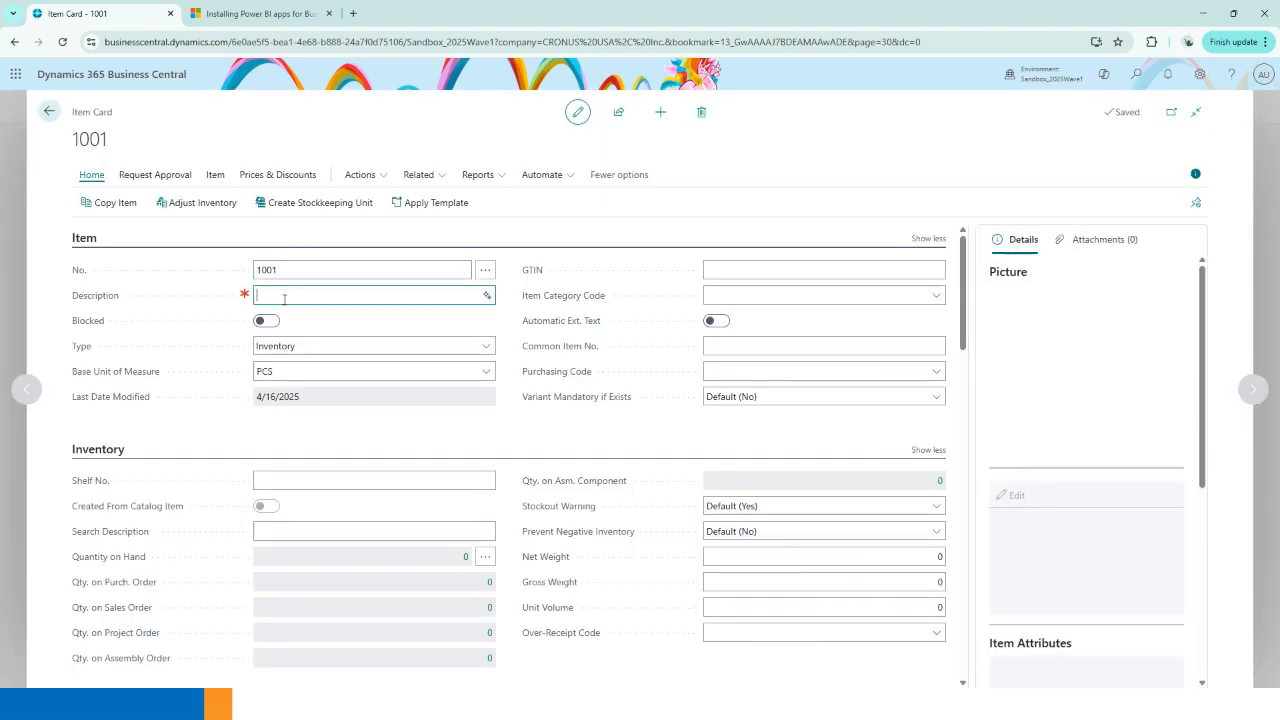
pyautogui.write('S')
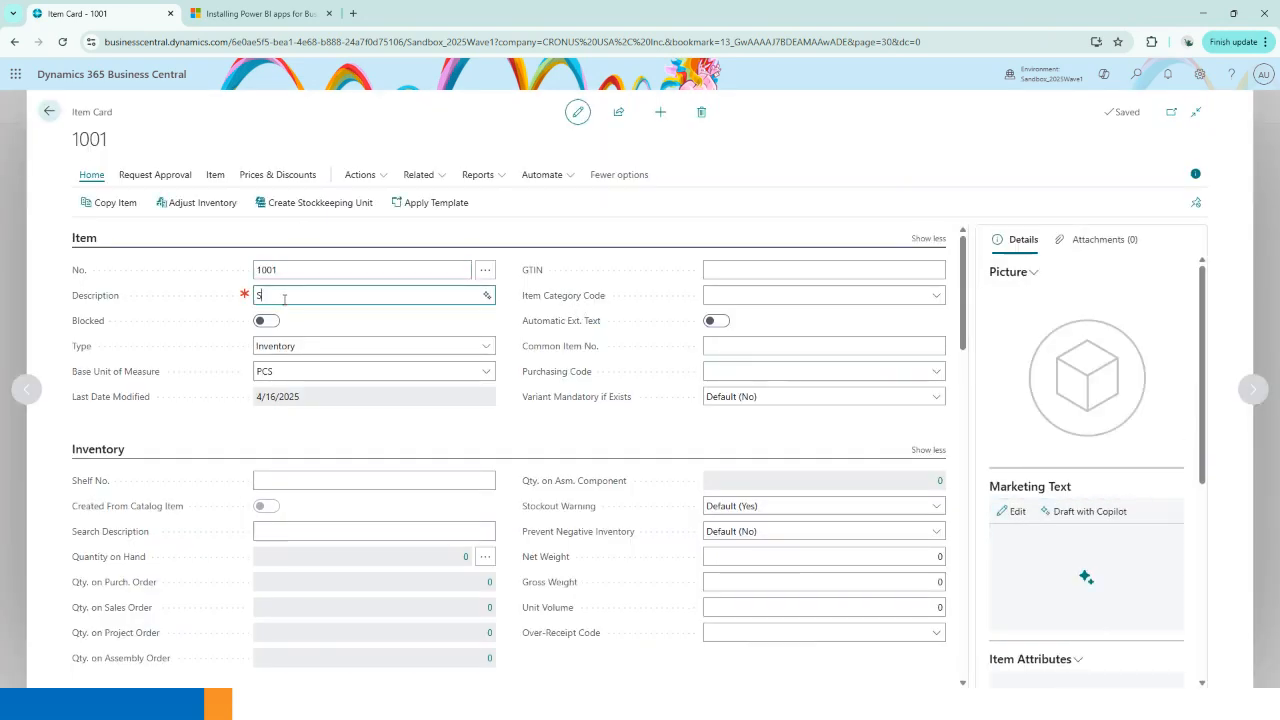
pyautogui.write('AN FRANSISCO Purple Lounge')
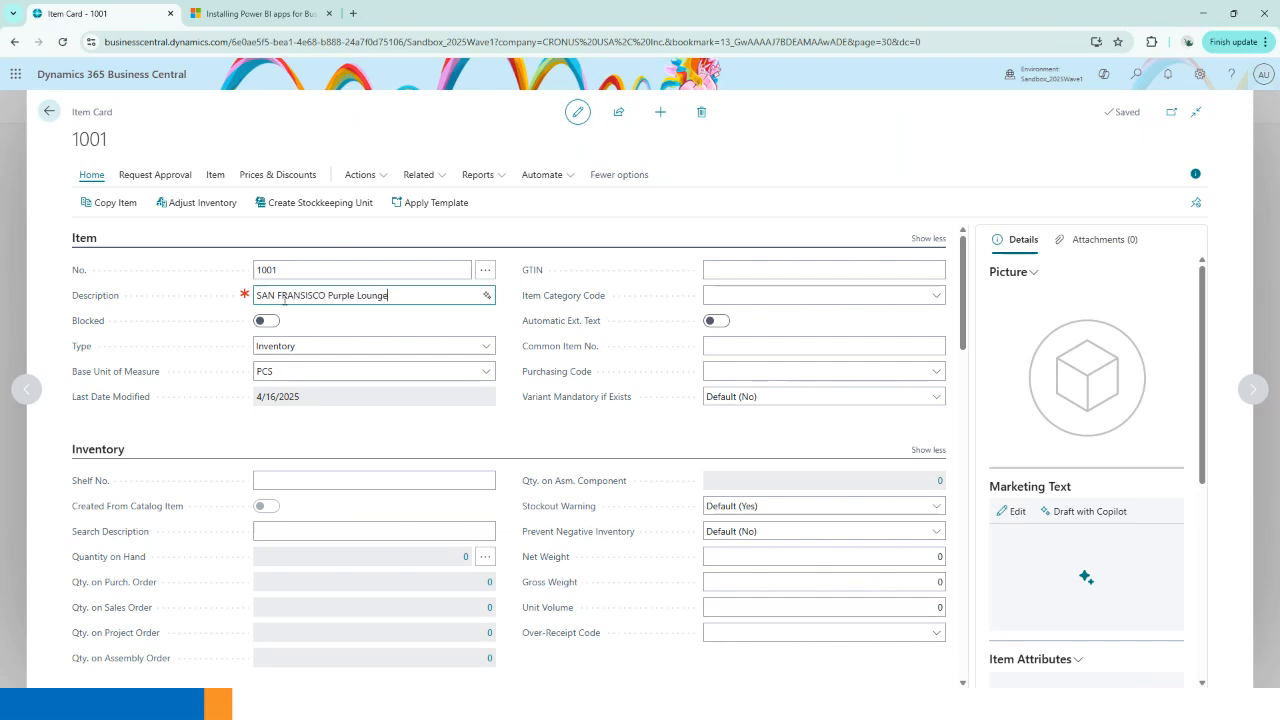
pyautogui.write(' Chair')
# Step: Import San Francisco Puple Lounge Chair.avif from the Downloads folder as the item's picture
pyautogui.click(1038, 285)
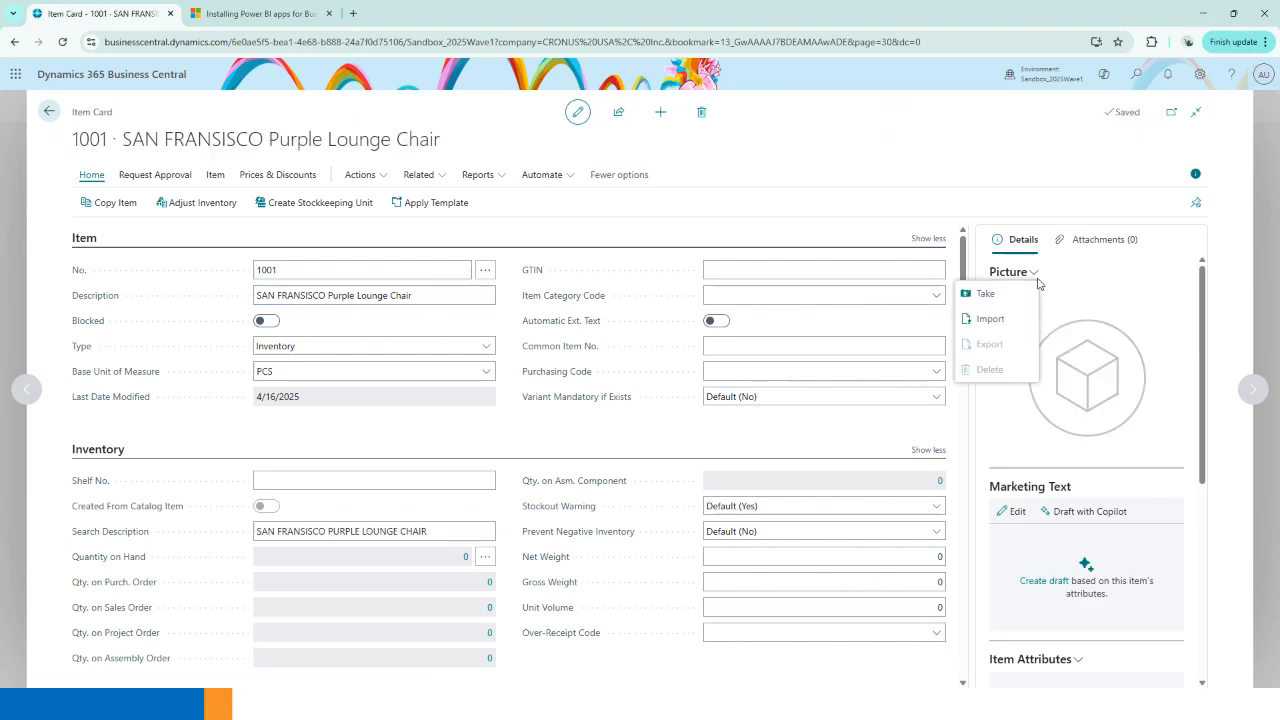
pyautogui.click(1008, 318)
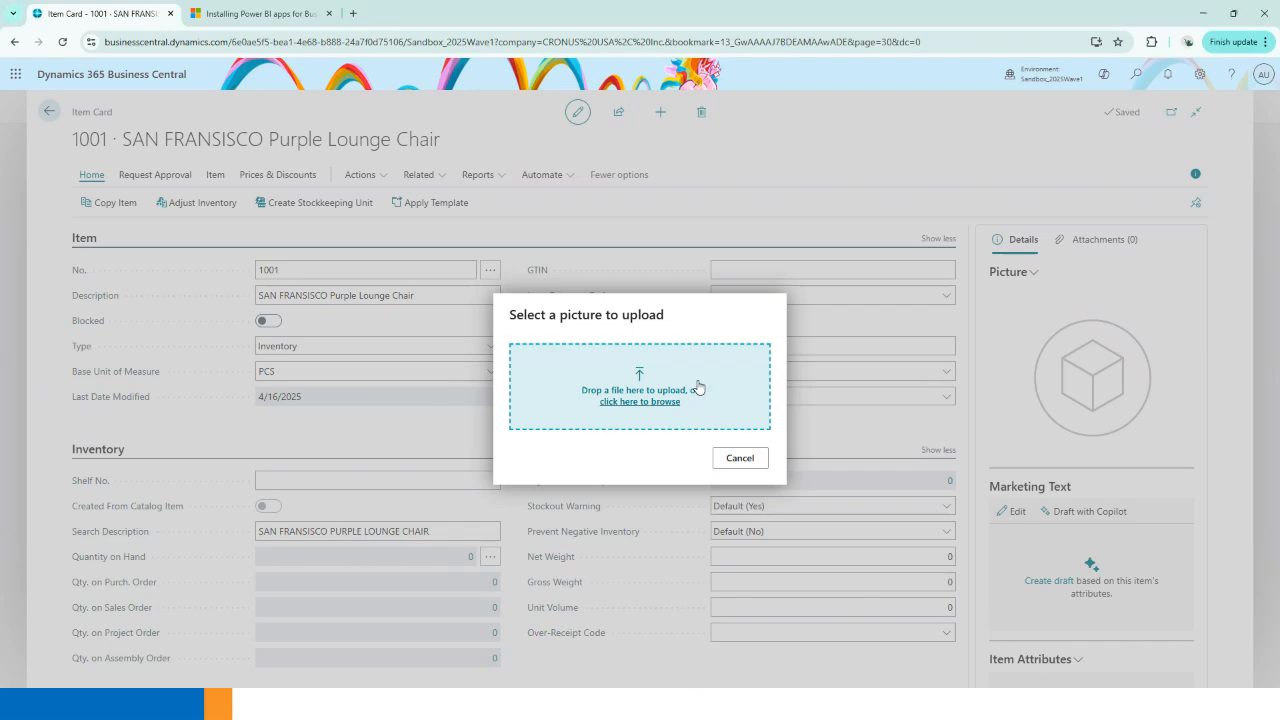
pyautogui.click(699, 385)
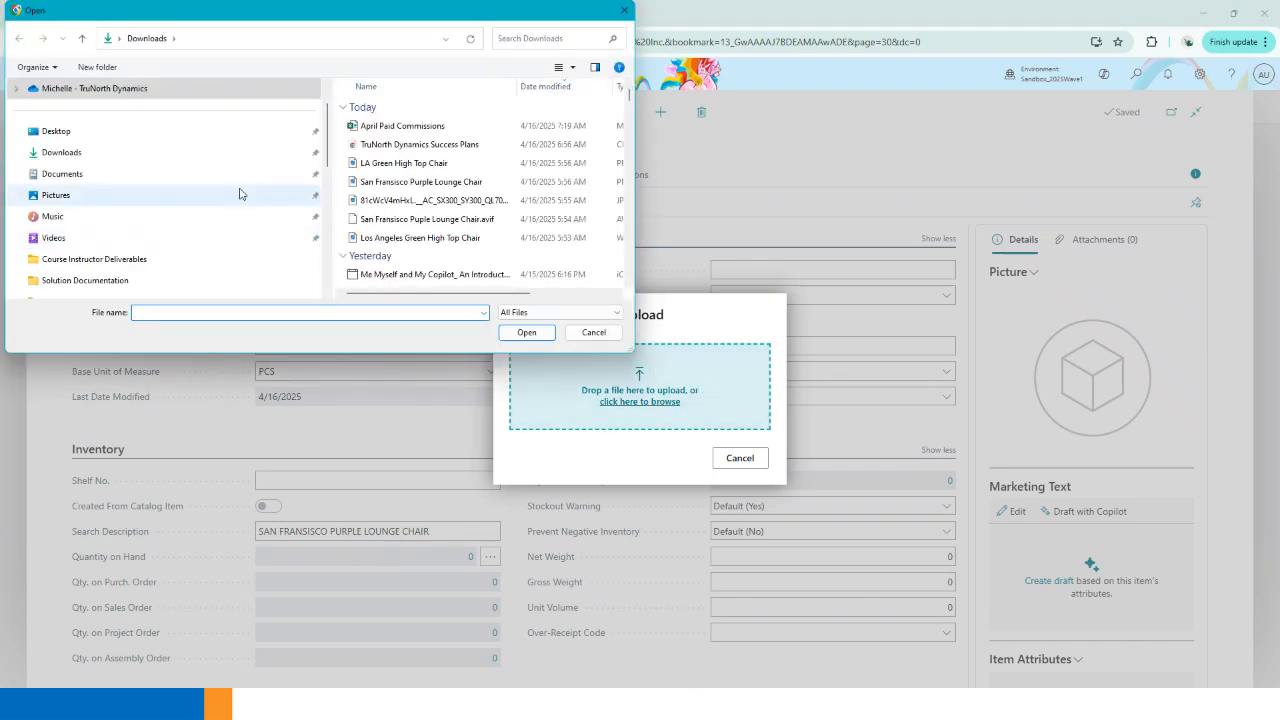
pyautogui.click(129, 151)
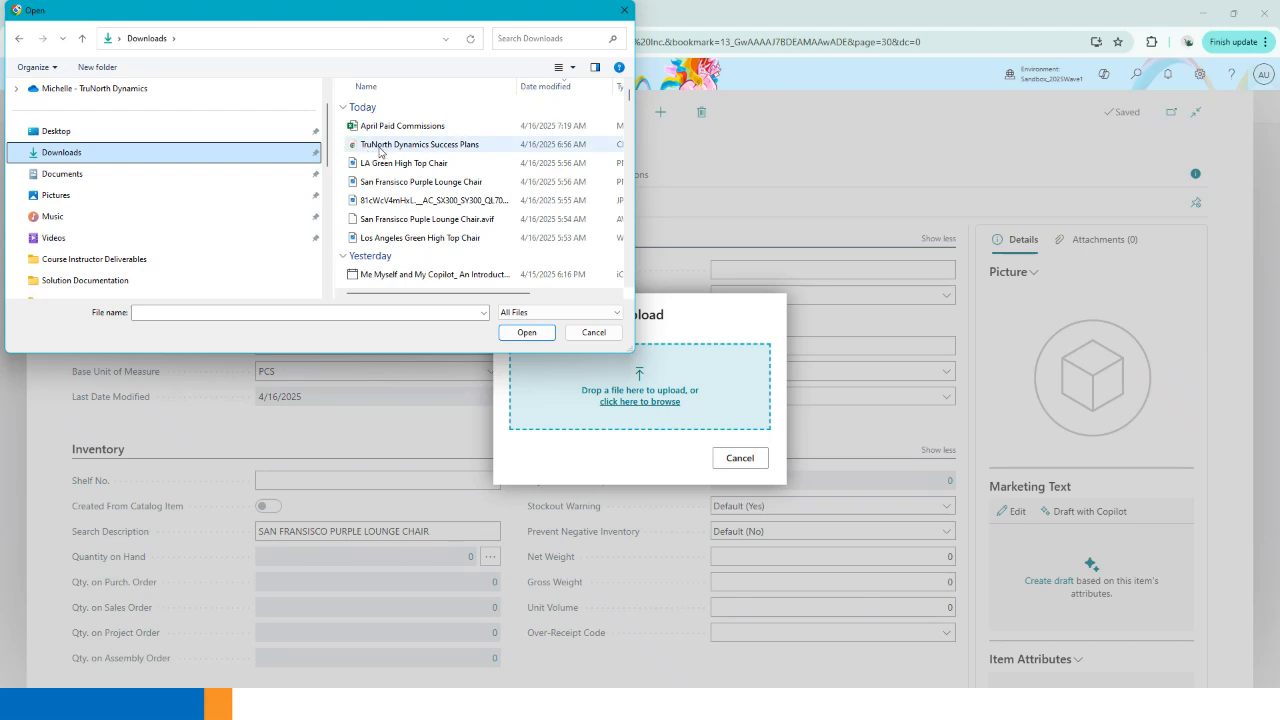
pyautogui.click(388, 240)
pyautogui.click(395, 219)
pyautogui.doubleClick(395, 219)
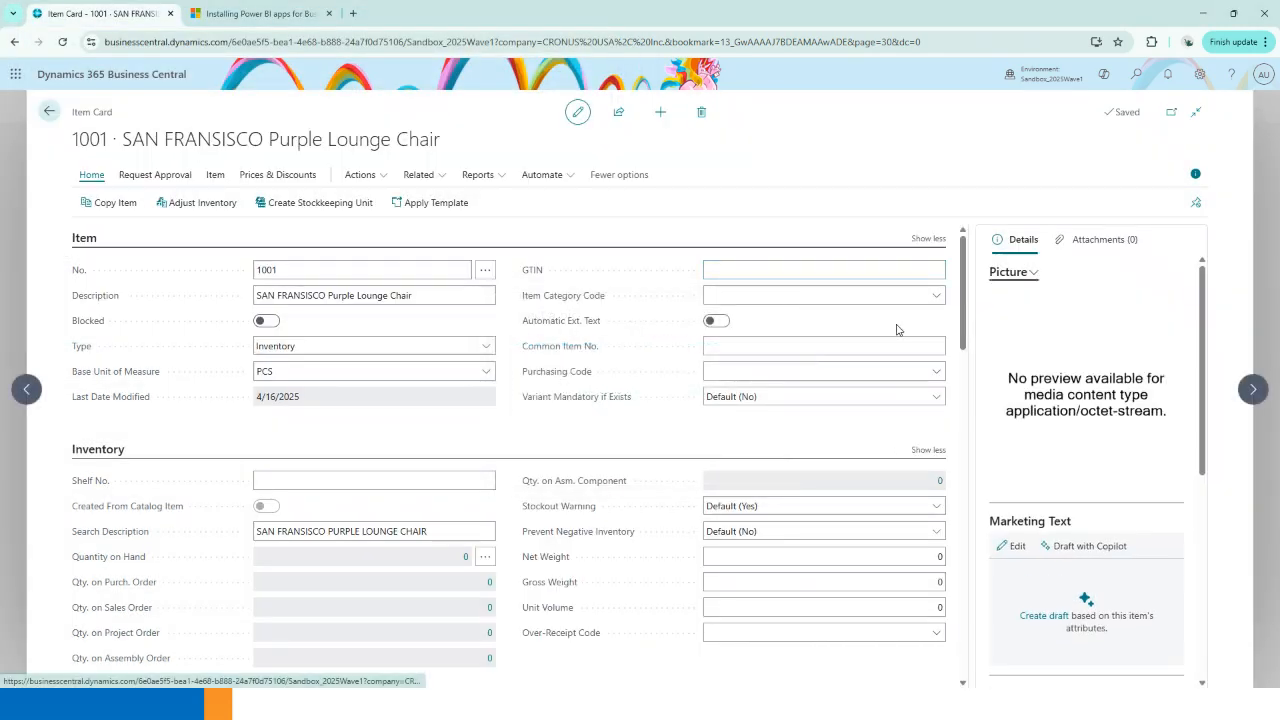
pyautogui.click(1033, 273)
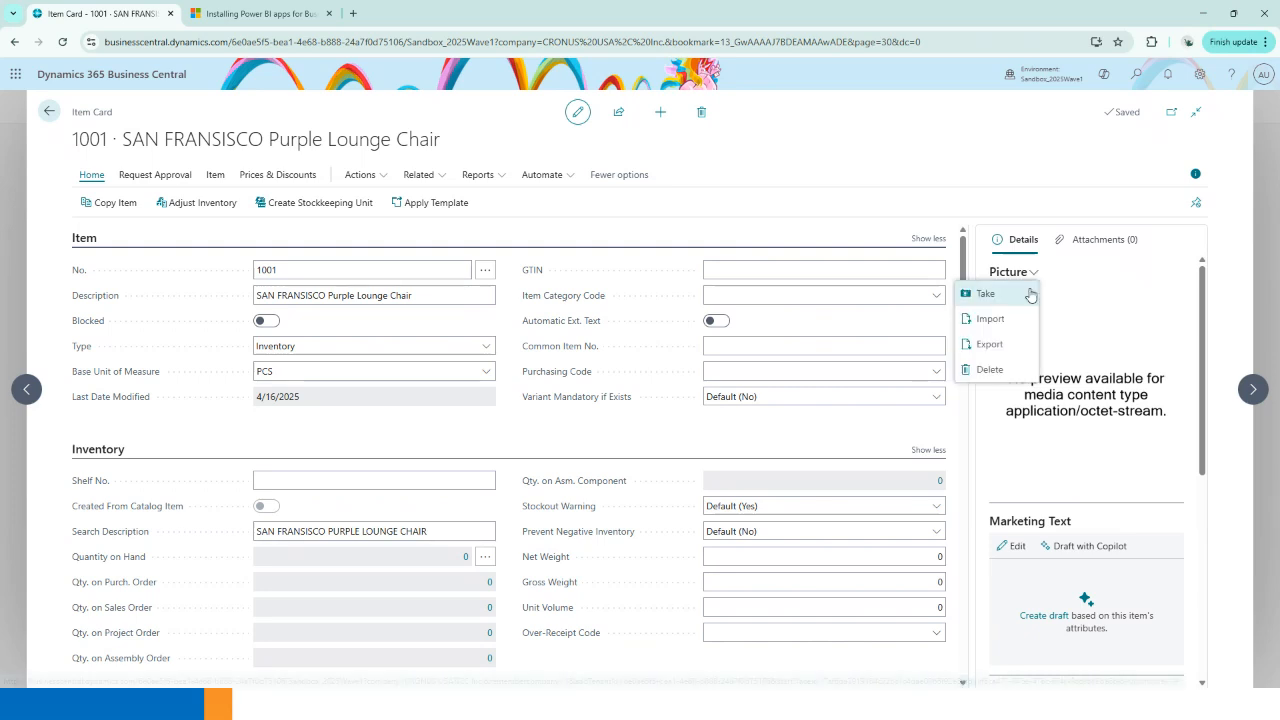
pyautogui.click(1017, 320)
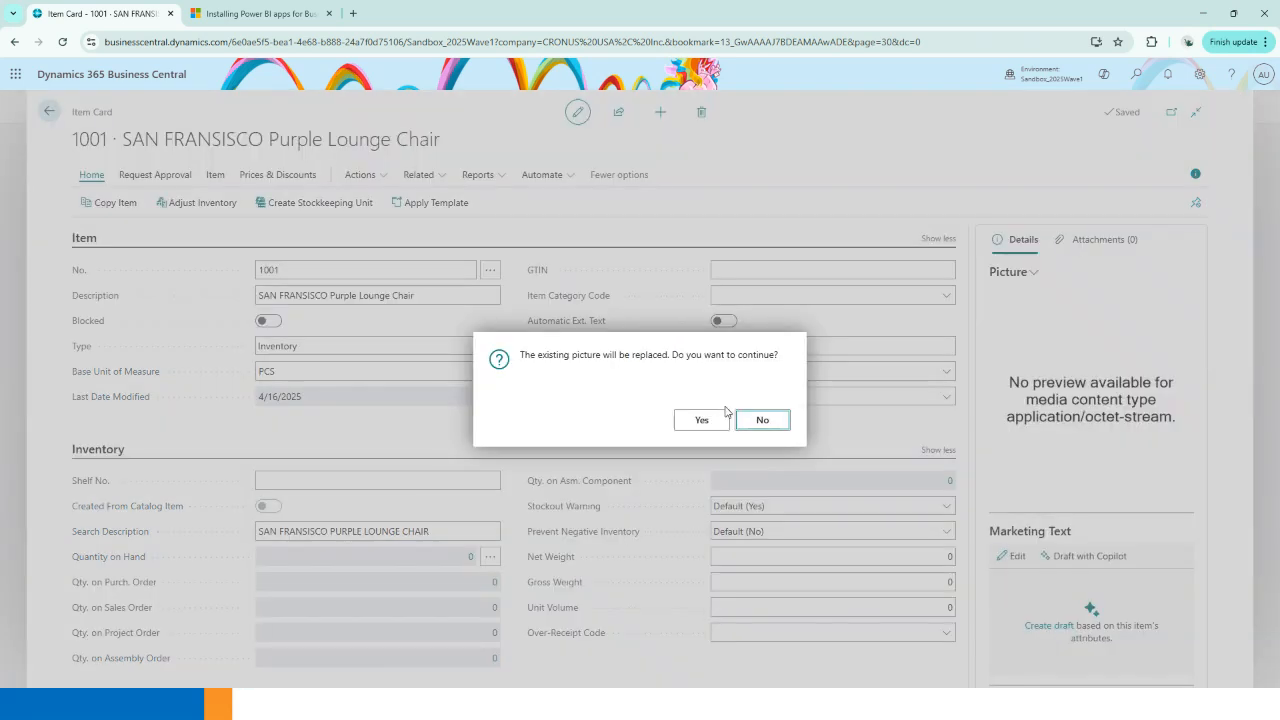
pyautogui.click(764, 421)
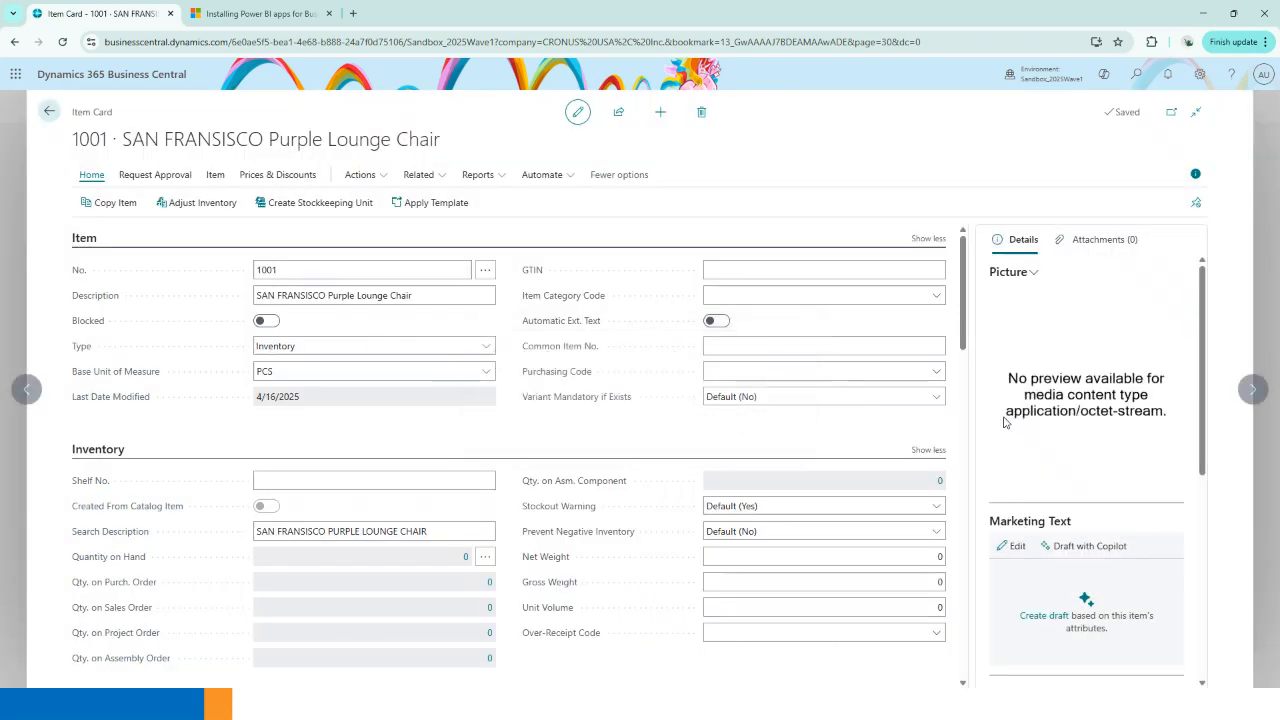
# Step: Delete the imported picture from the item card
pyautogui.click(1012, 272)
pyautogui.click(1012, 364)
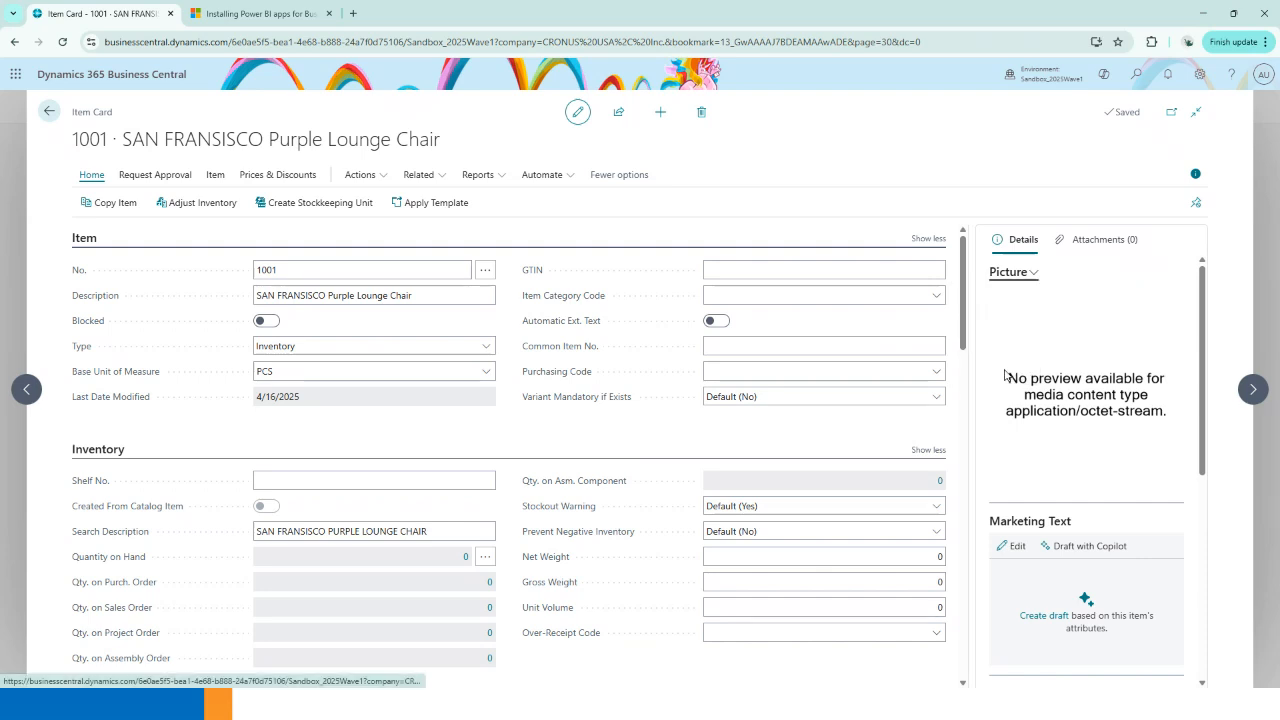
pyautogui.click(716, 424)
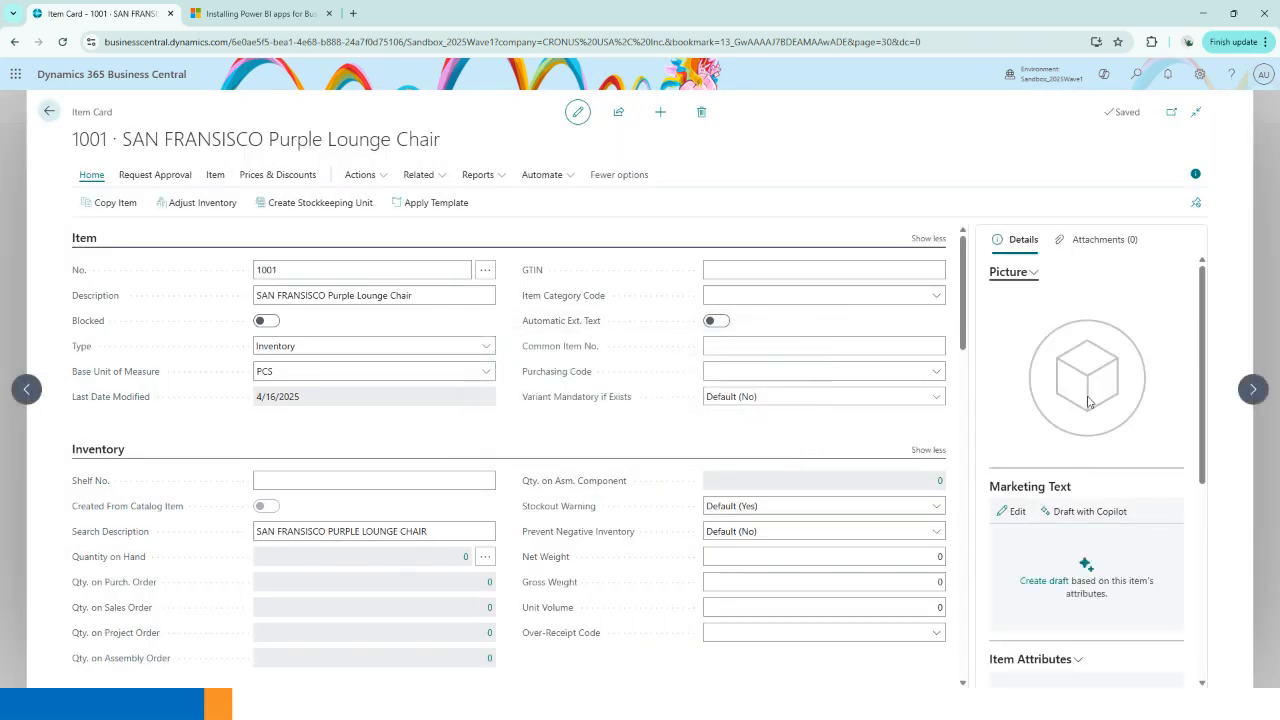
# Step: Import a purple lounge chair image file as the item's picture
pyautogui.click(1012, 272)
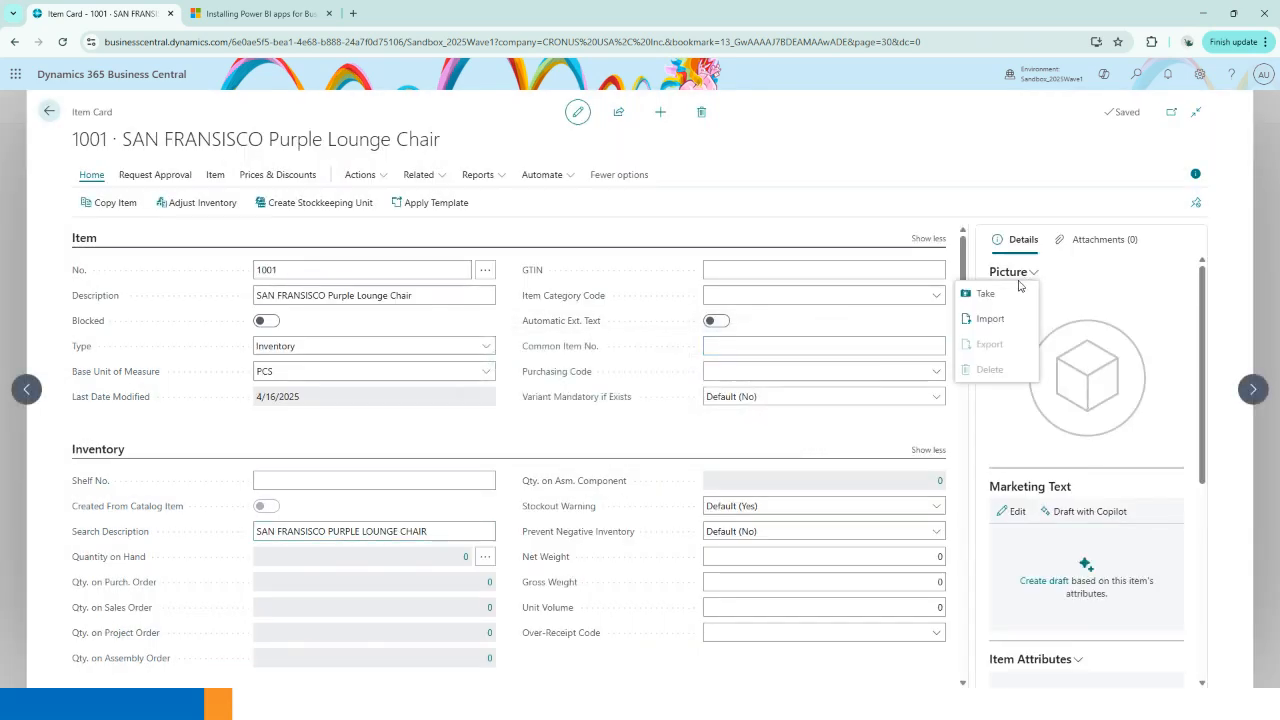
pyautogui.click(1012, 318)
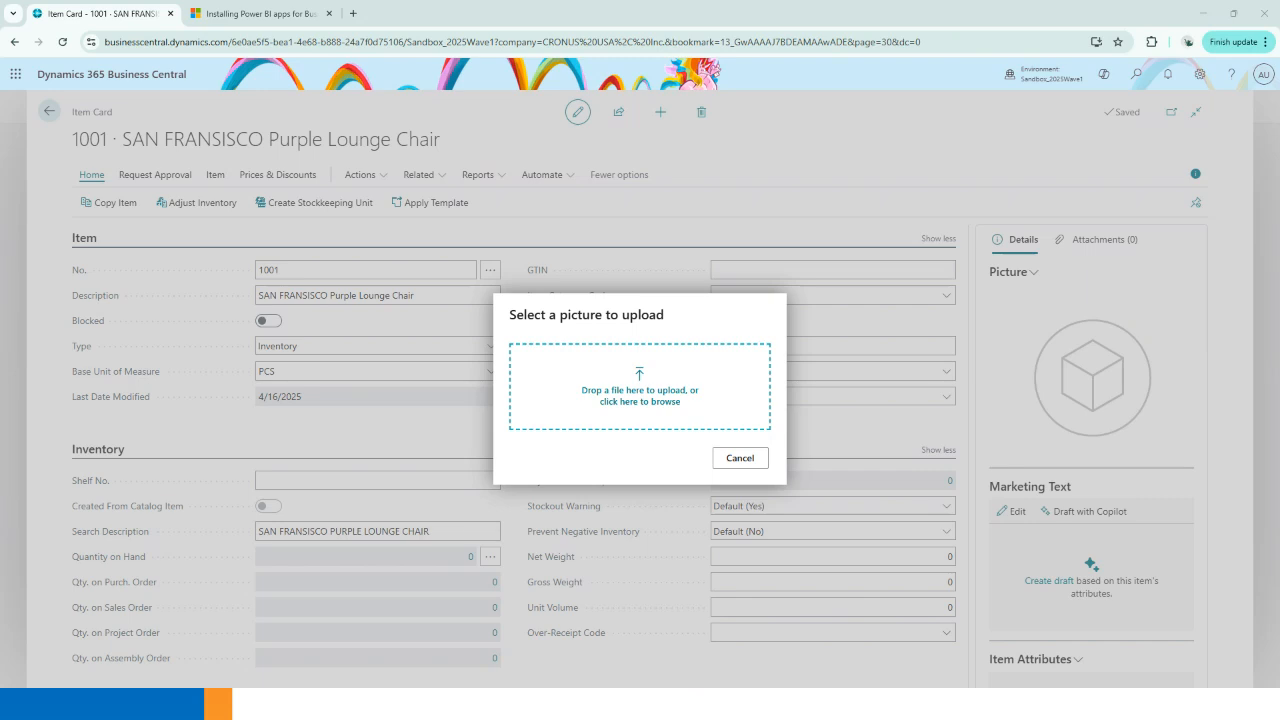
pyautogui.moveTo(2, 455); pyautogui.dragTo(592, 361)
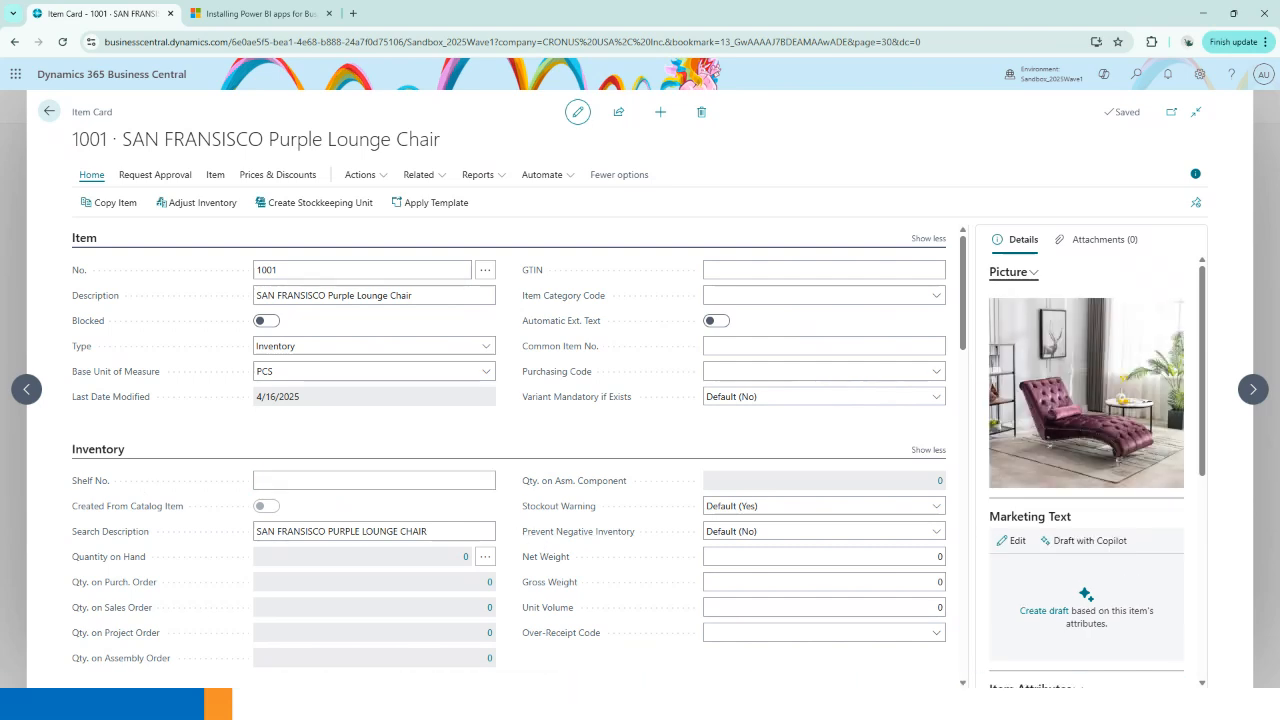
# Step: Try to generate Copilot autofill suggestions for the lounge chair item, starting from the GTIN field
pyautogui.click(436, 298)
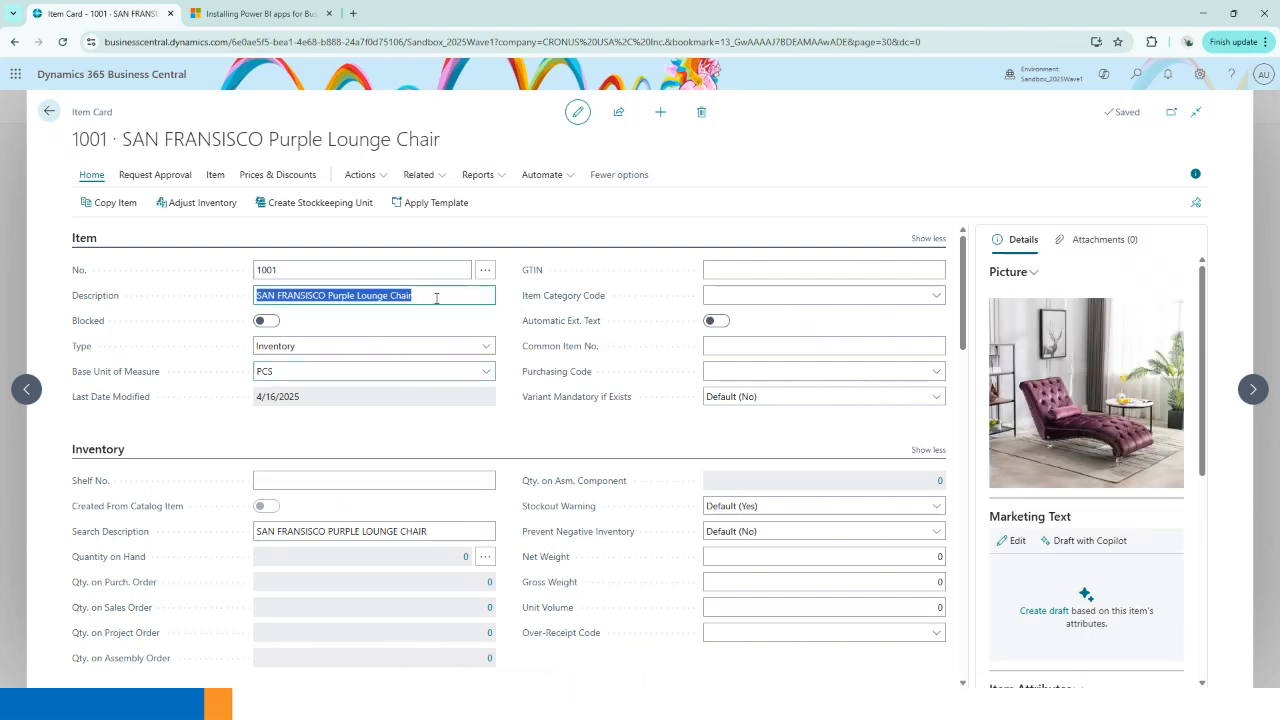
pyautogui.click(908, 266)
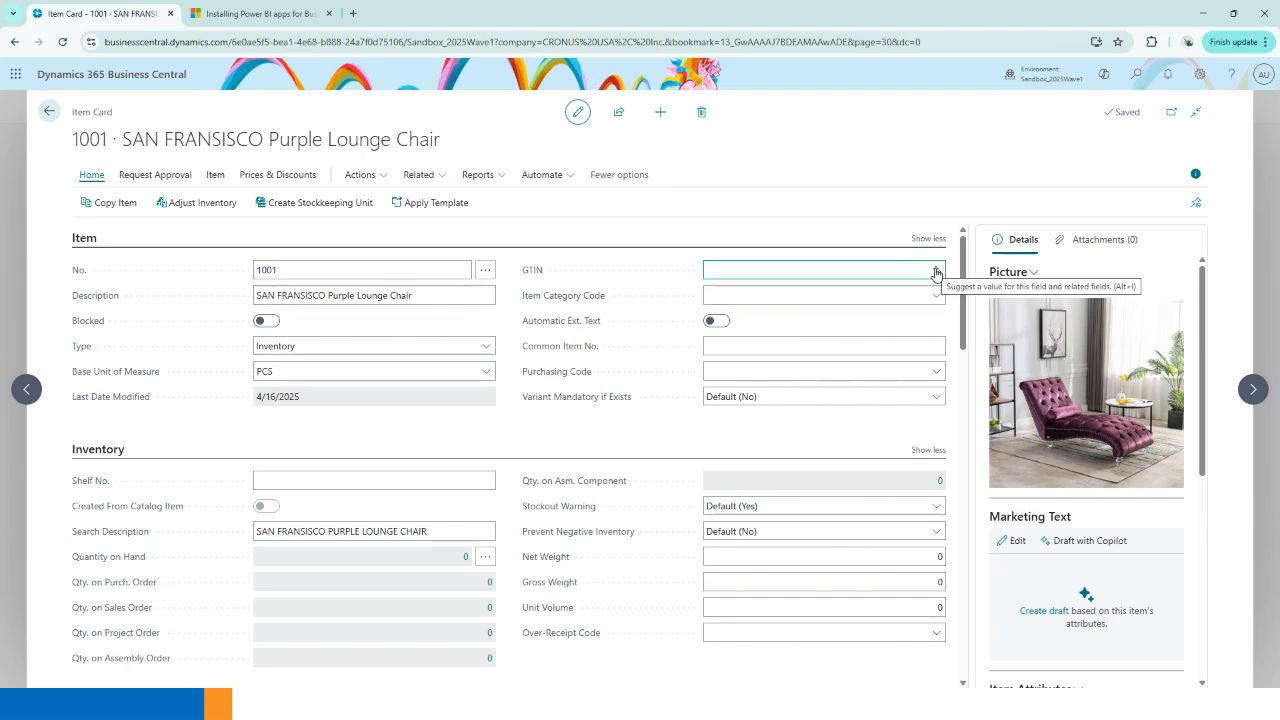
pyautogui.click(936, 270)
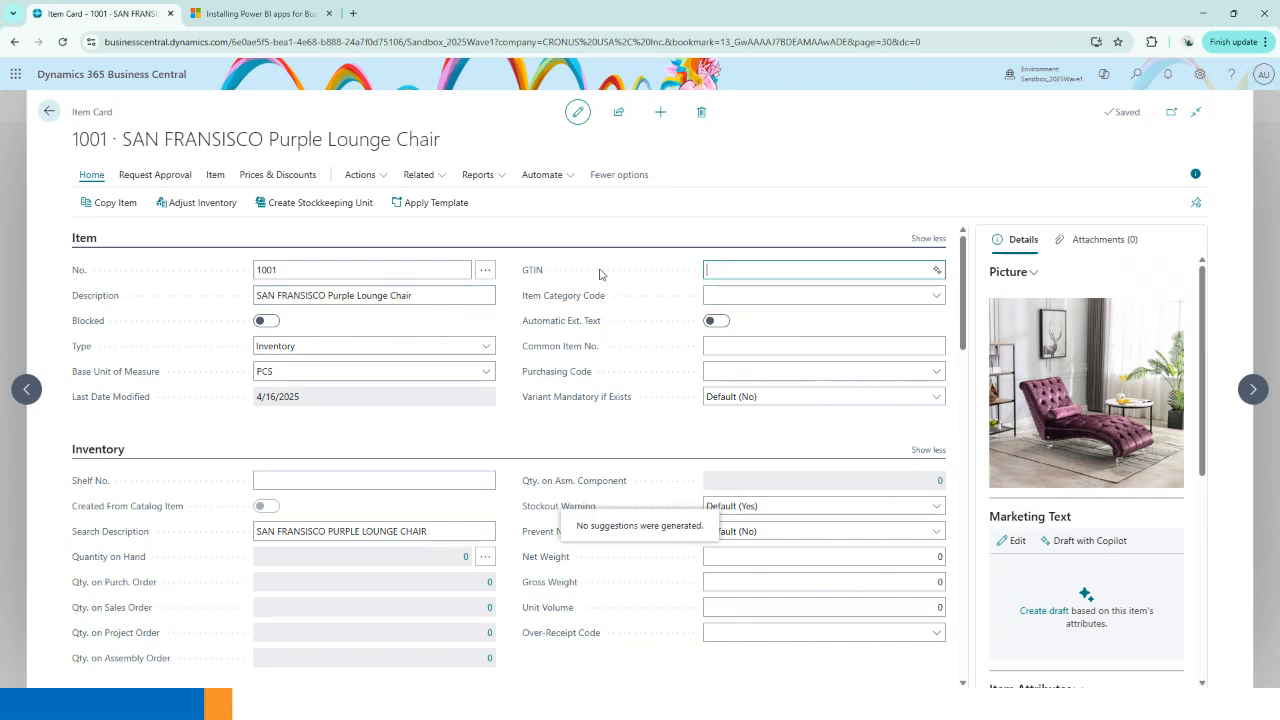
# Step: Generate Copilot autofill suggestions for the lounge chair item, starting from the Description field
pyautogui.click(438, 295)
pyautogui.click(442, 296)
pyautogui.click(486, 295)
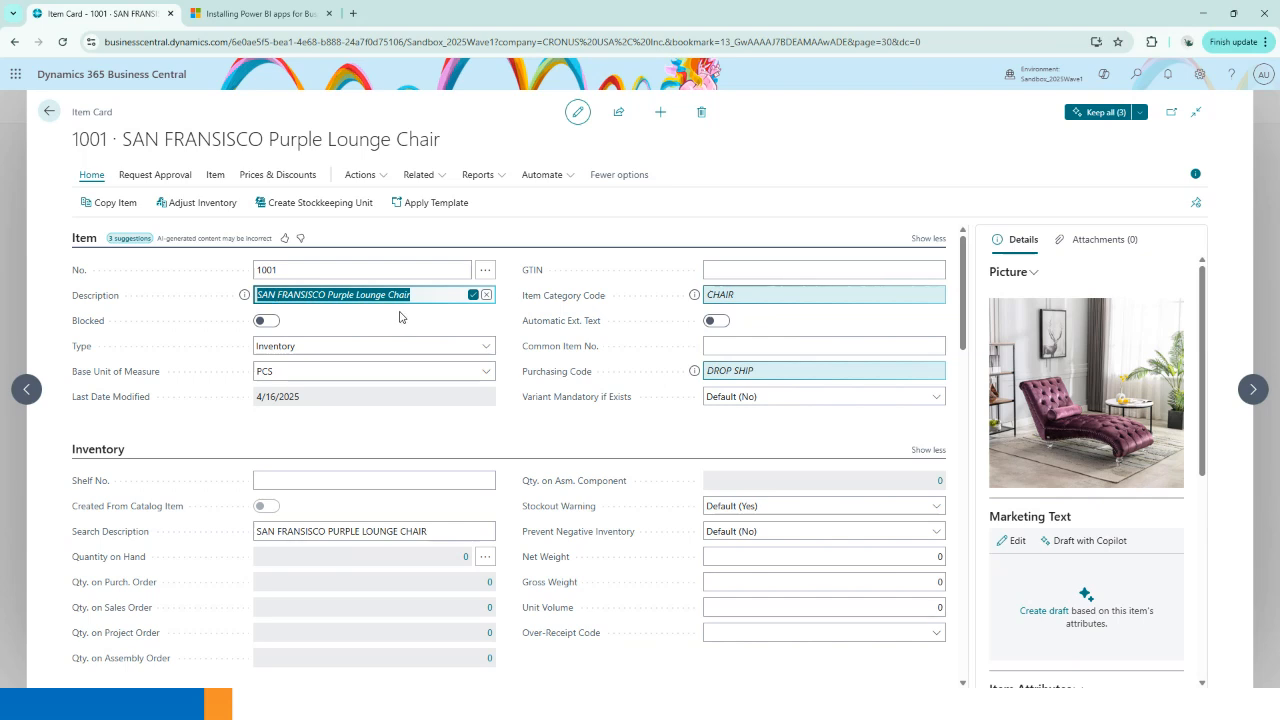
# Step: Check Copilot's explanations and keep the suggested Item Category Code CHAIR, Purchasing Code DROP SHIP and Description
pyautogui.moveTo(757, 296)
pyautogui.click(694, 297)
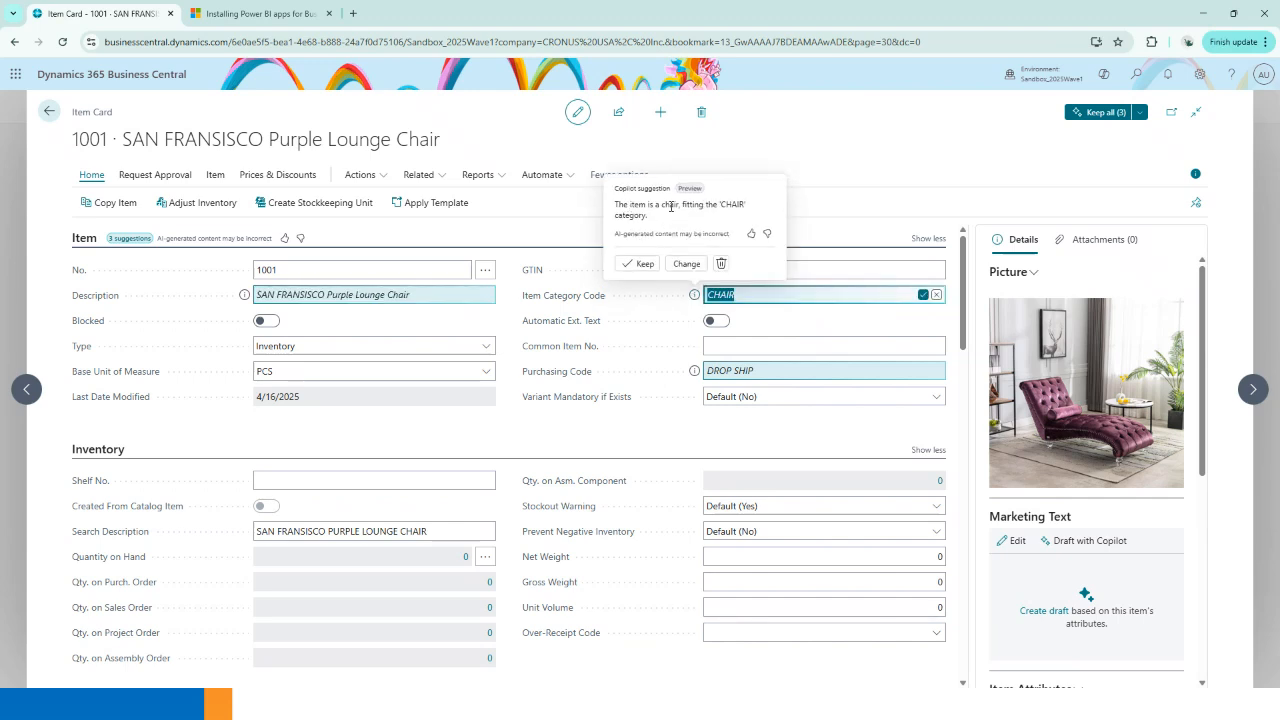
pyautogui.click(655, 265)
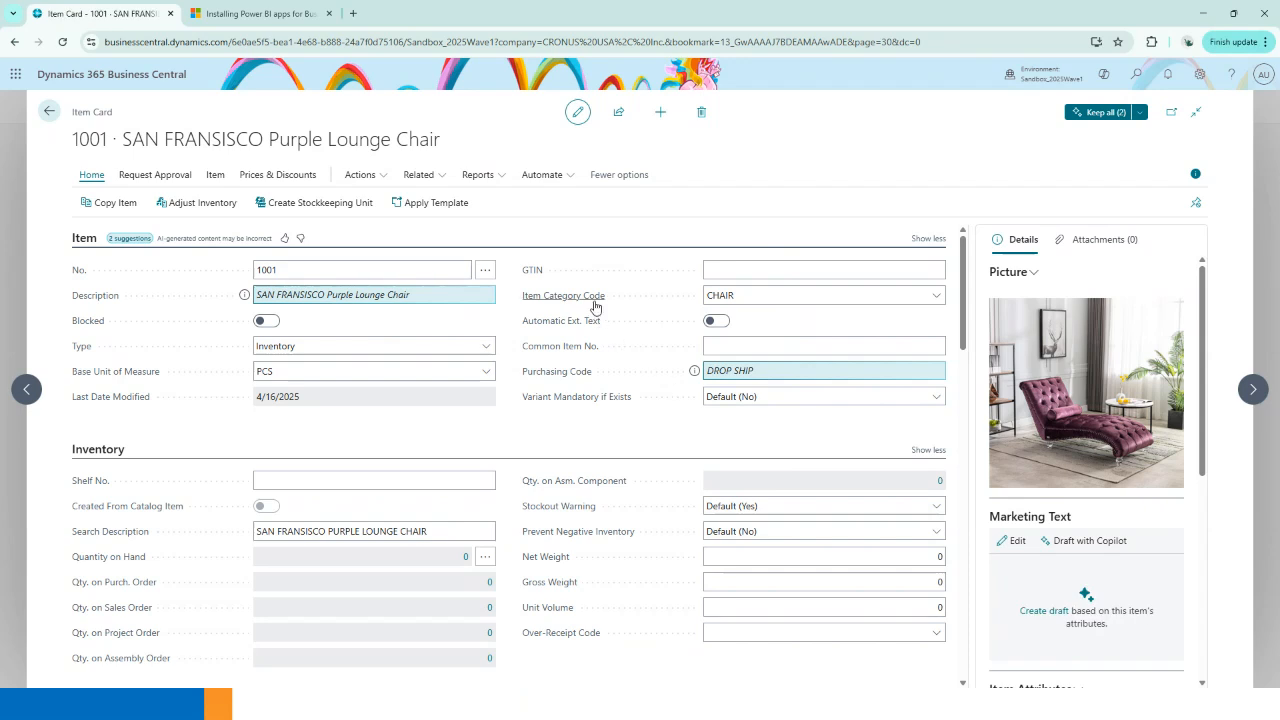
pyautogui.moveTo(599, 310)
pyautogui.click(695, 374)
pyautogui.moveTo(695, 373)
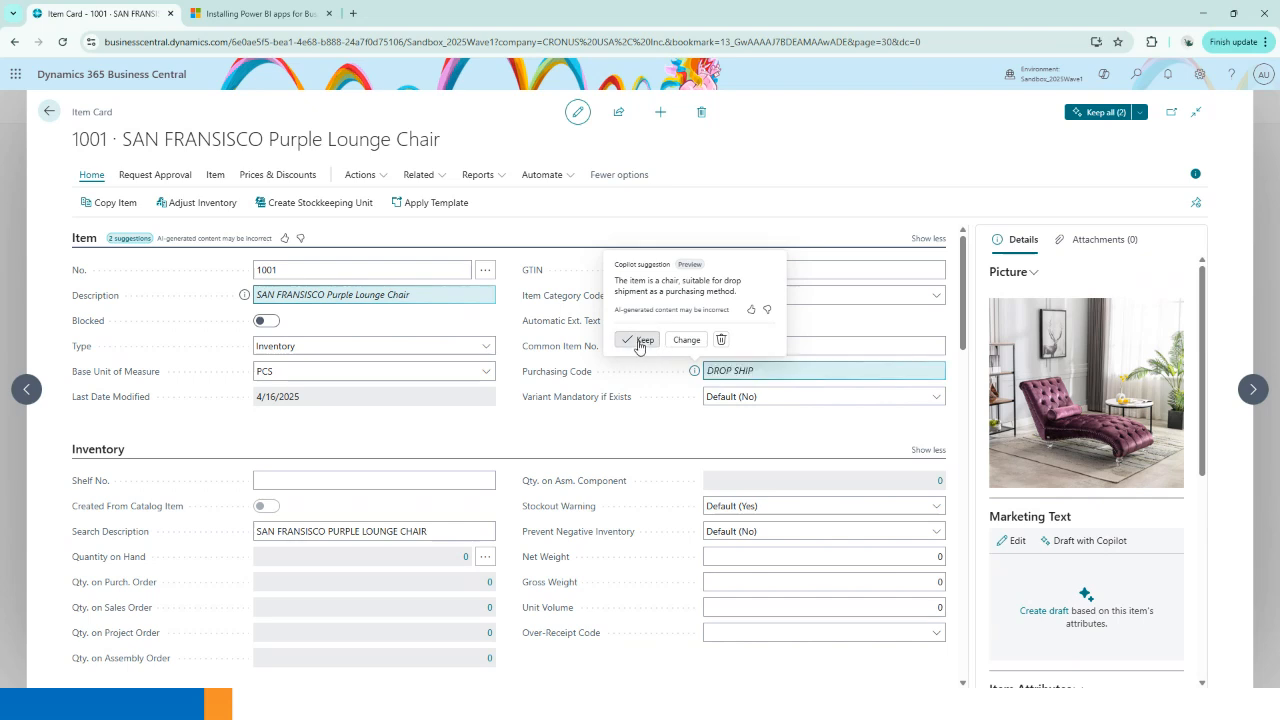
pyautogui.click(646, 340)
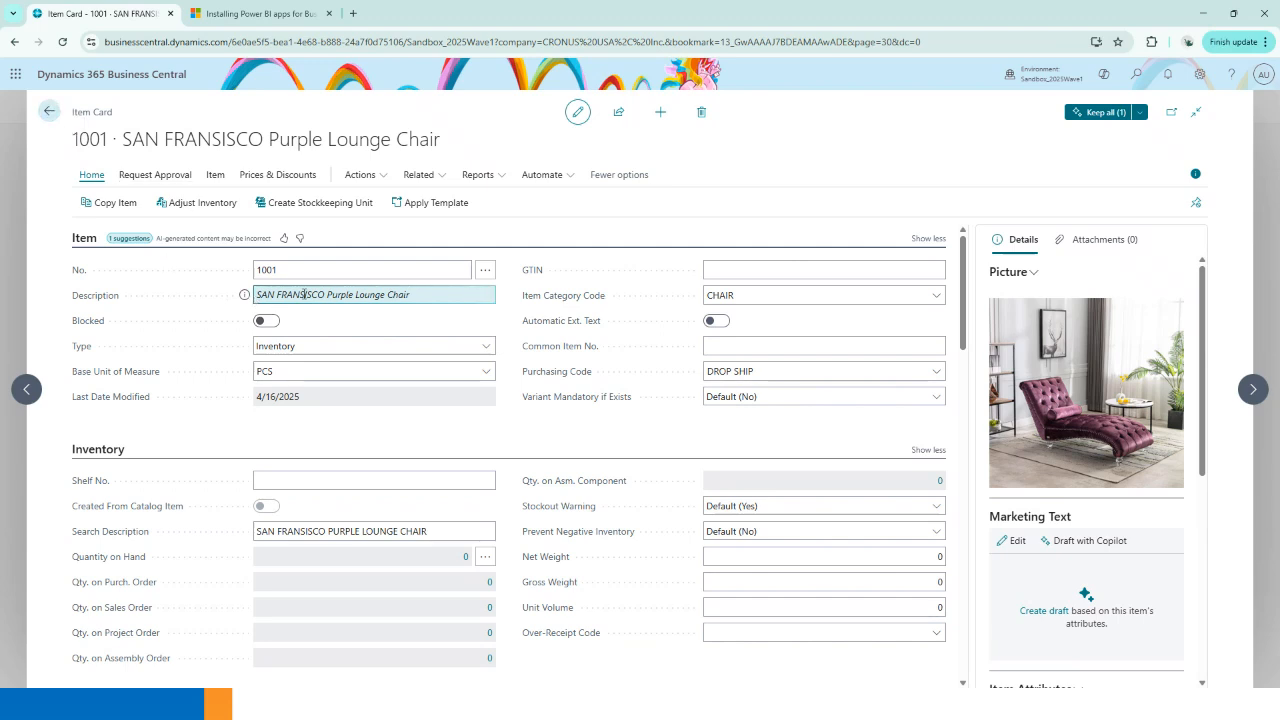
pyautogui.click(49, 111)
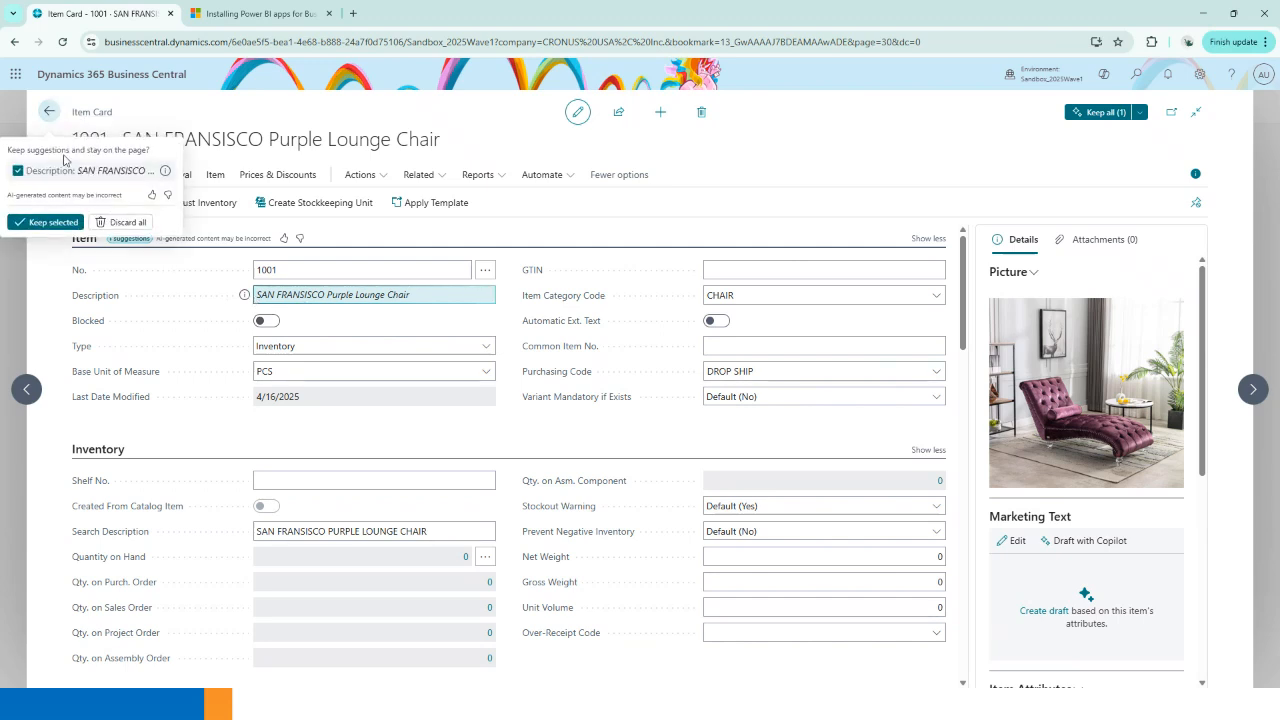
pyautogui.click(55, 222)
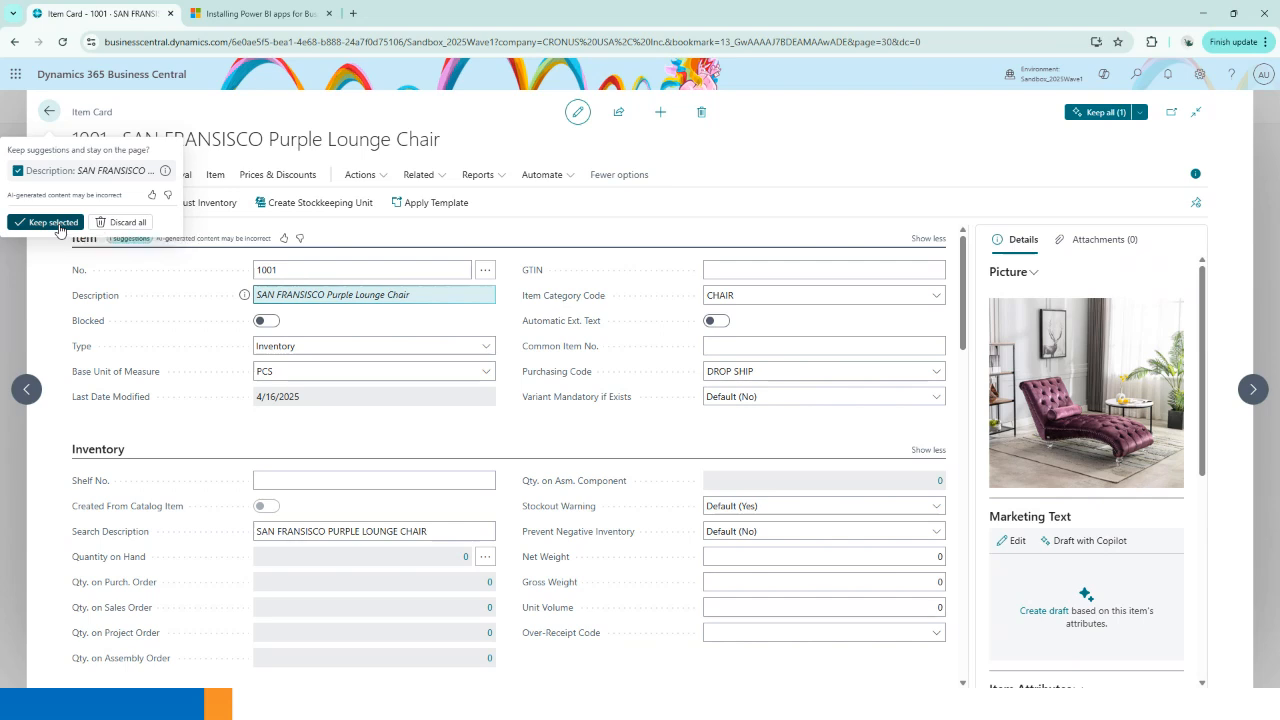
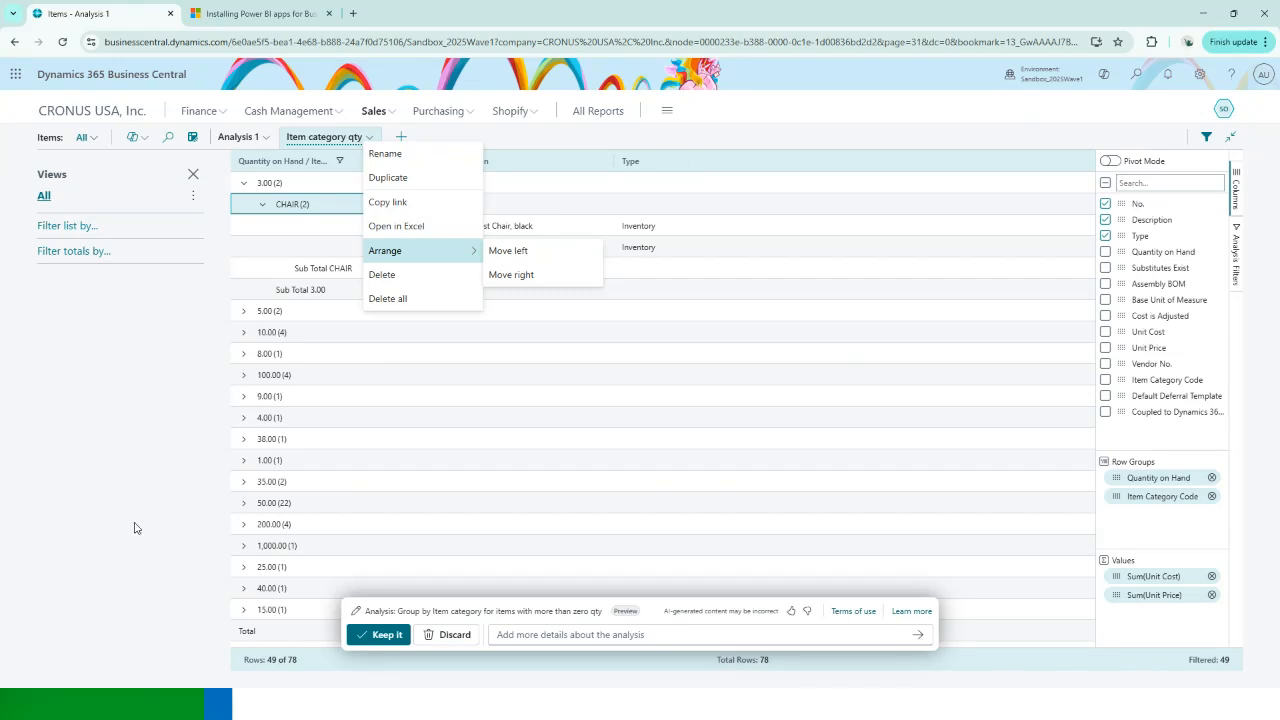
# Step: Return from the item analysis to the home page and open the Financial Reporting list under Finance
pyautogui.click(93, 113)
pyautogui.click(93, 113)
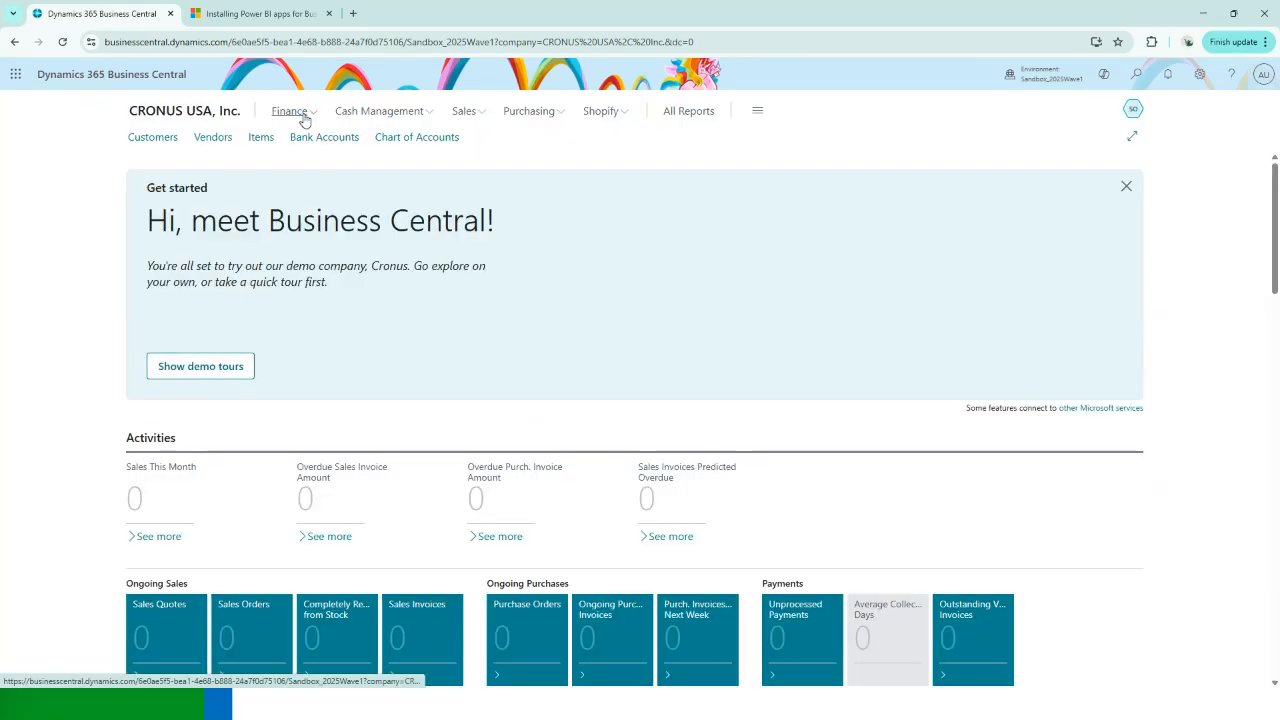
pyautogui.click(304, 116)
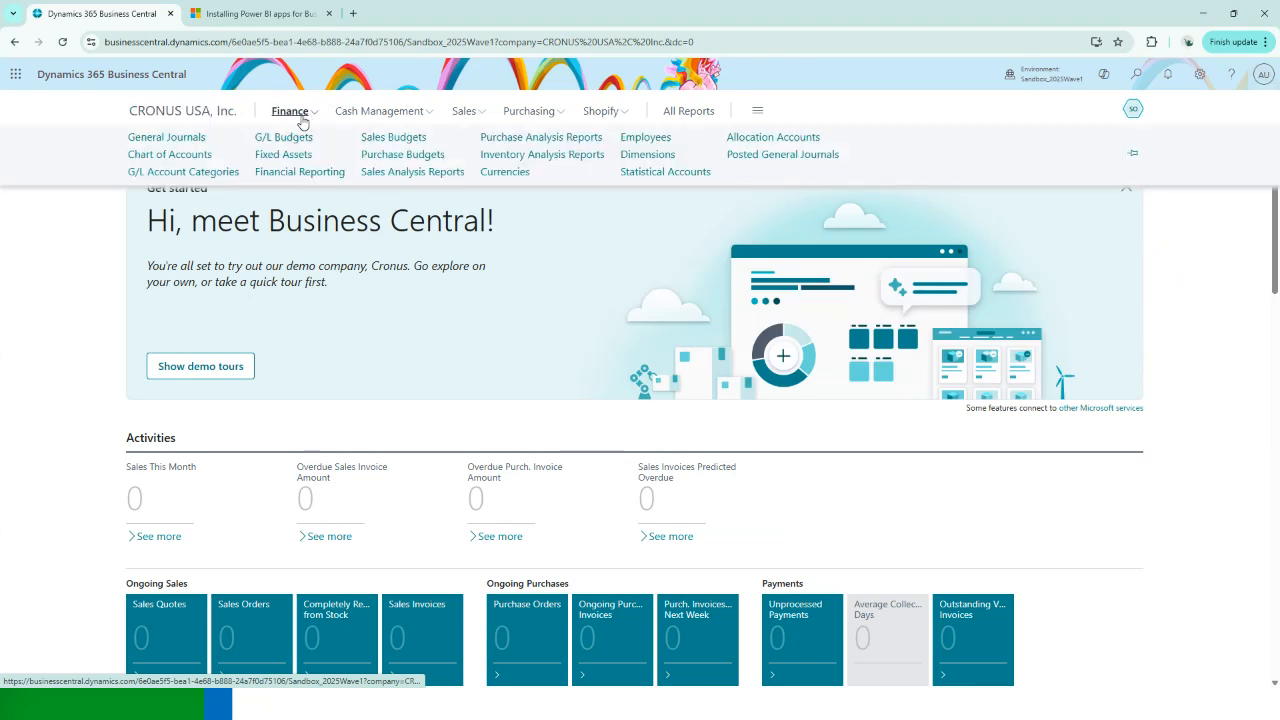
pyautogui.click(280, 175)
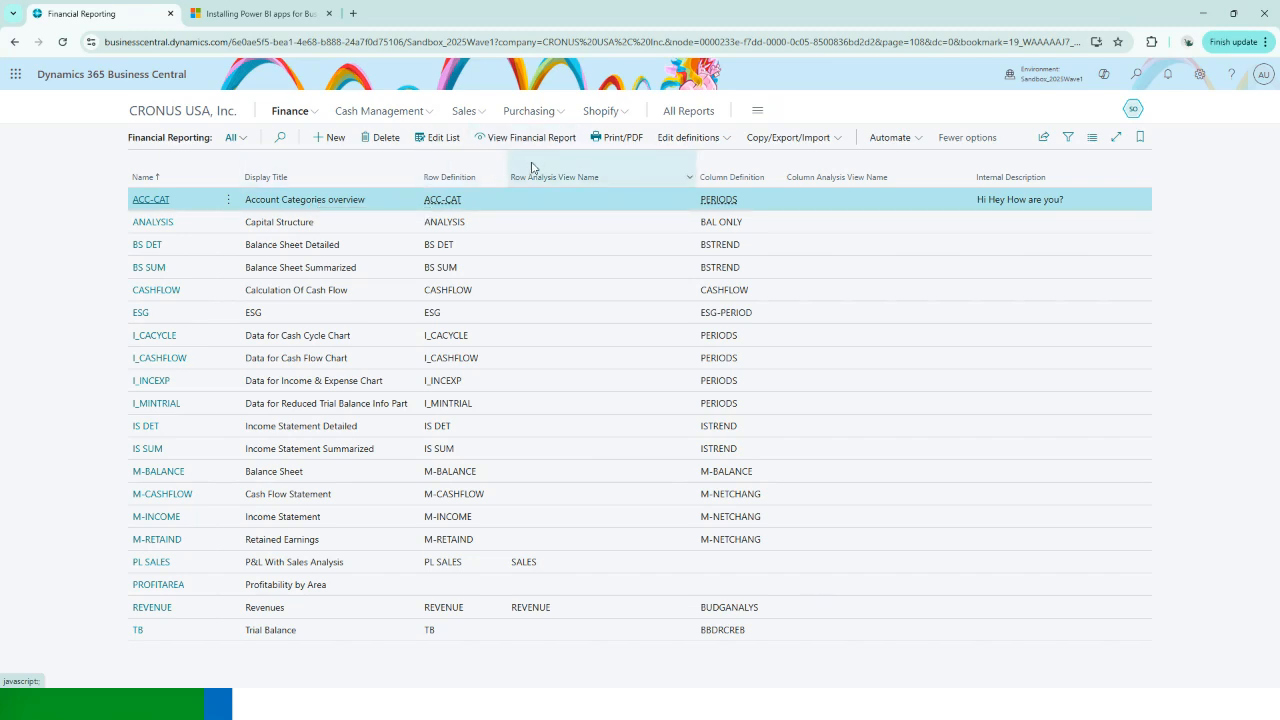
# Step: Open the row definition of the ACC-CAT financial report and bring up the list of all row definitions
pyautogui.click(688, 137)
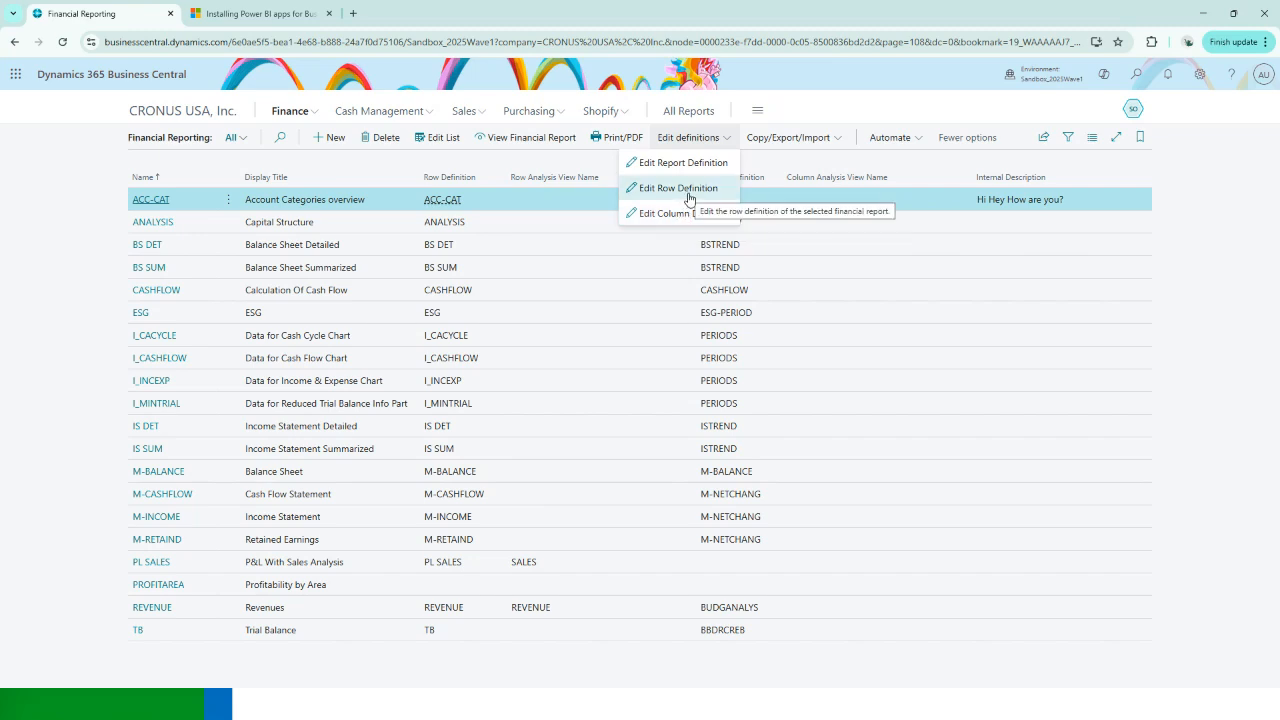
pyautogui.click(688, 188)
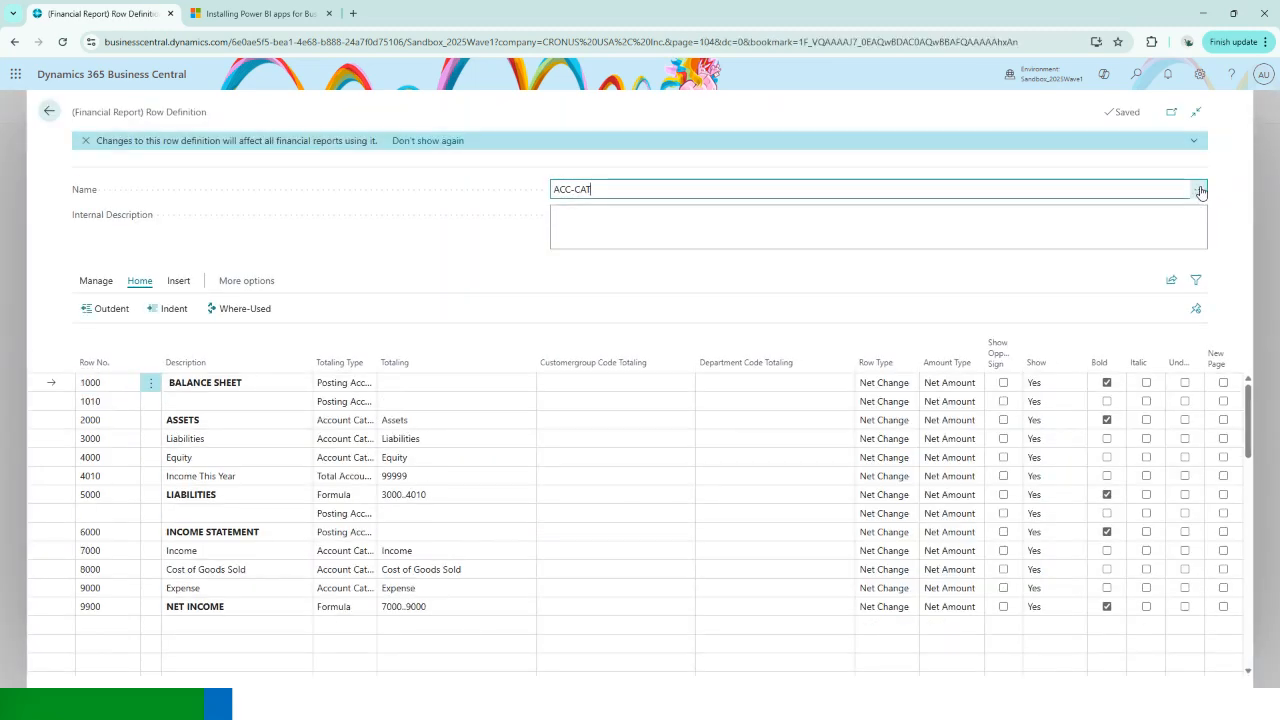
pyautogui.click(1194, 190)
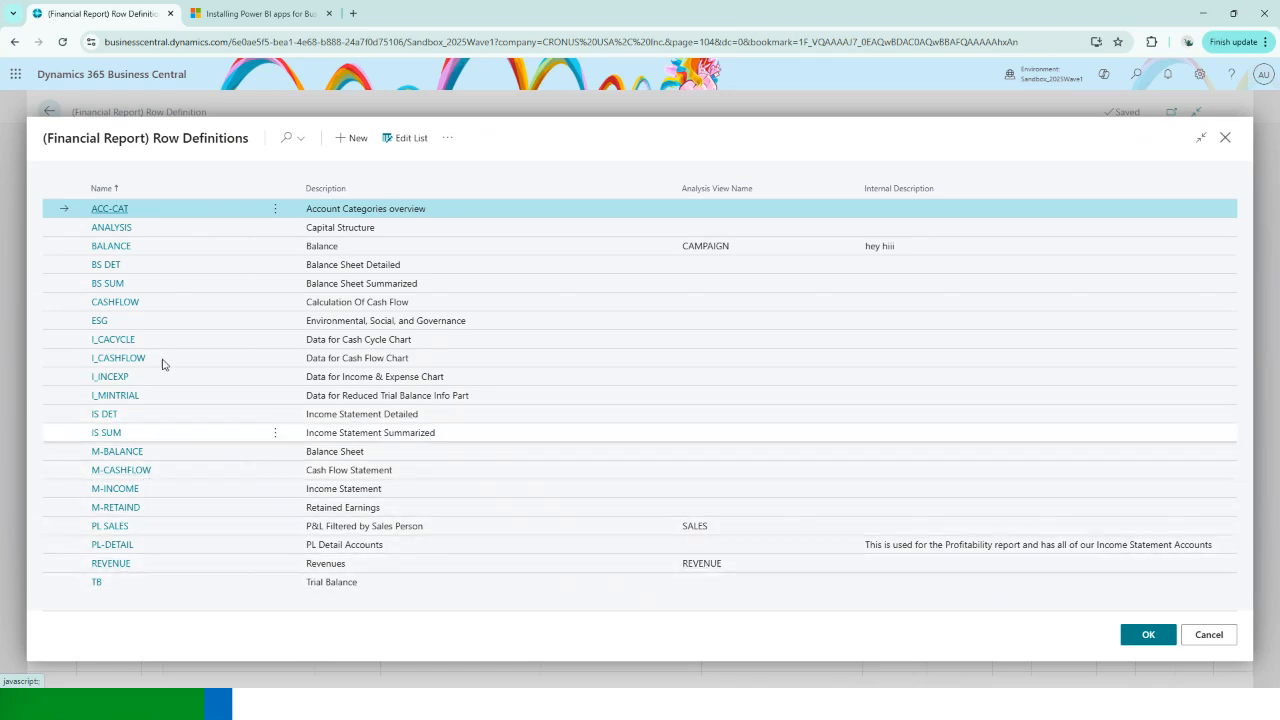
# Step: Open the BS DET row definition from the list and look through its lines, totaling types and formatting columns
pyautogui.click(107, 267)
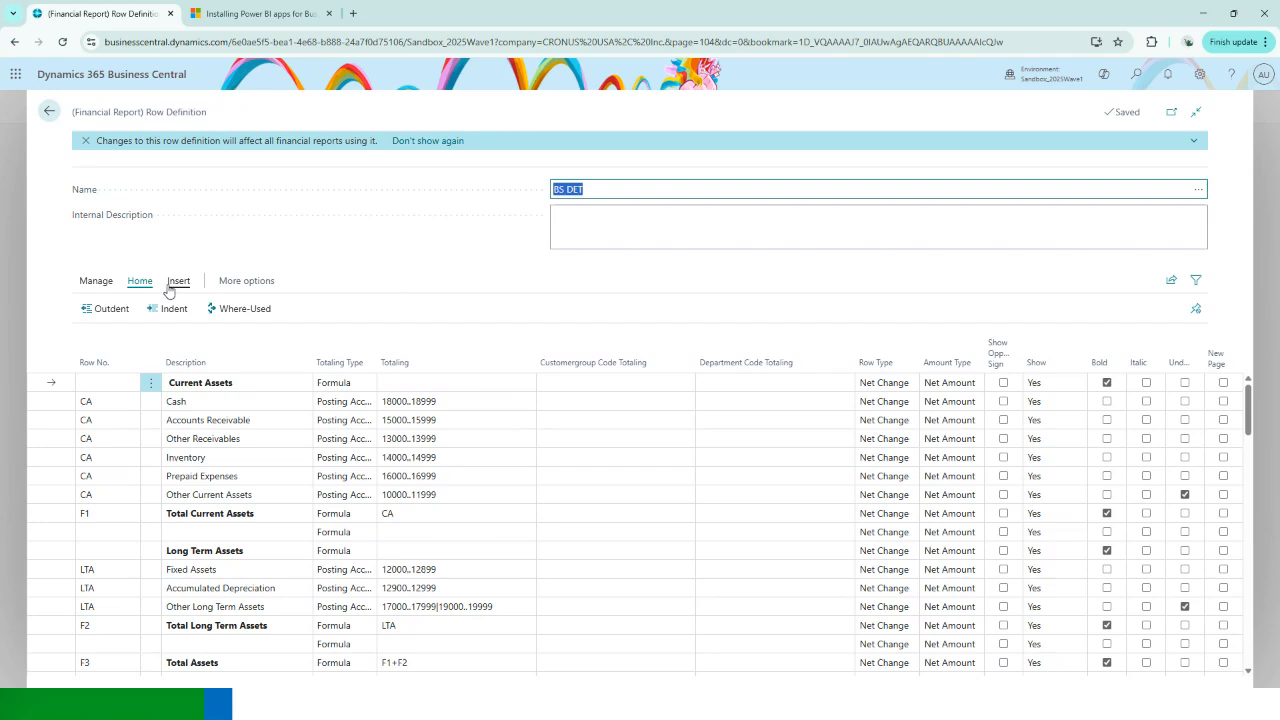
pyautogui.click(362, 398)
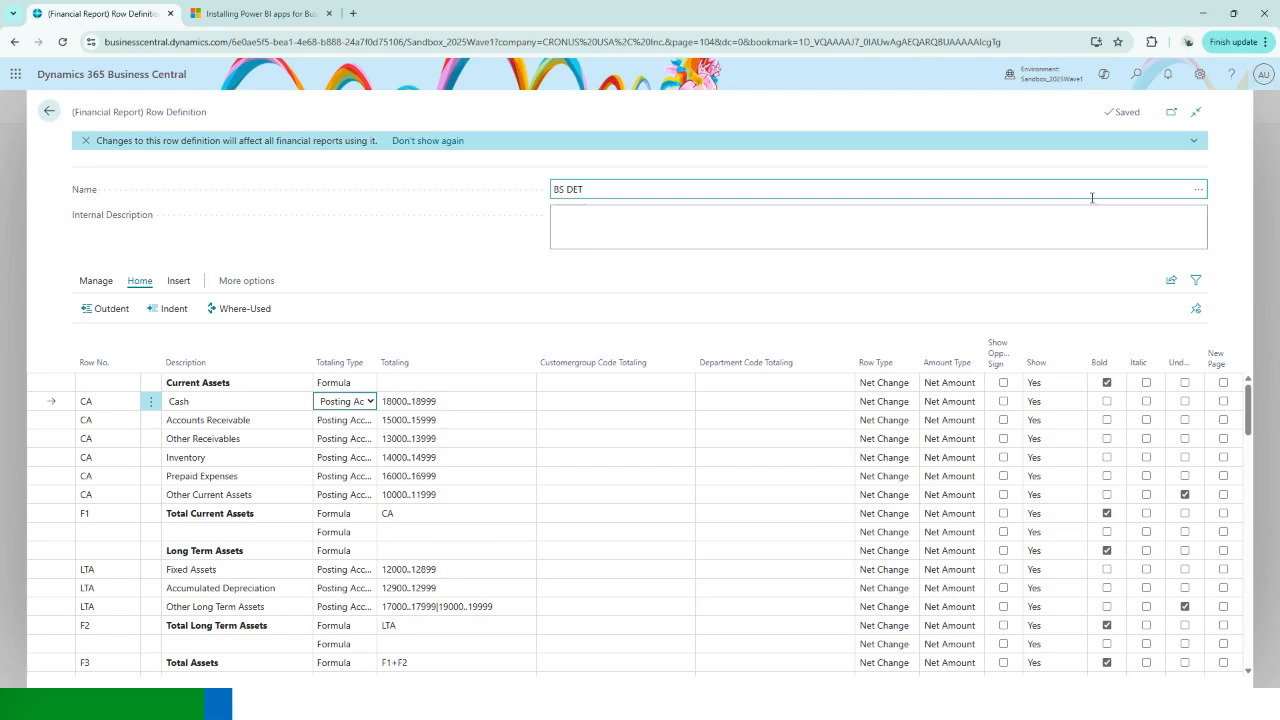
pyautogui.scroll(-2, 249, 432)
pyautogui.scroll(-15, 247, 440)
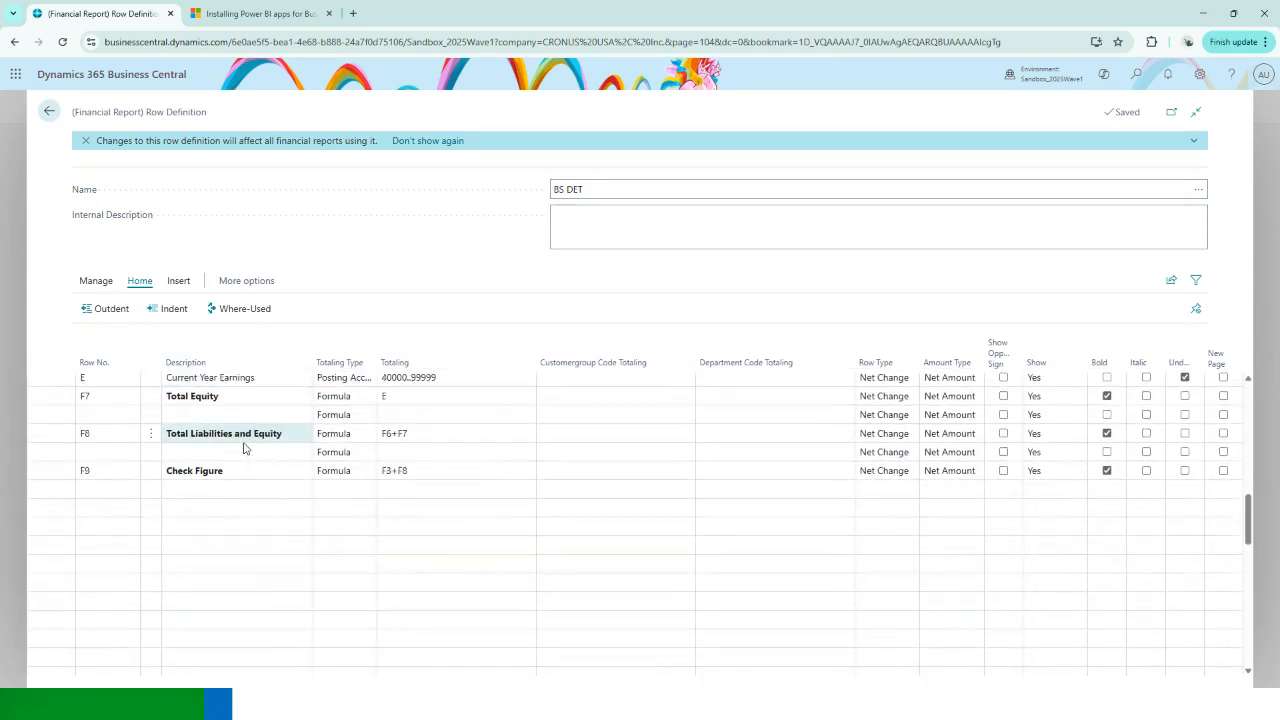
pyautogui.scroll(15, 243, 448)
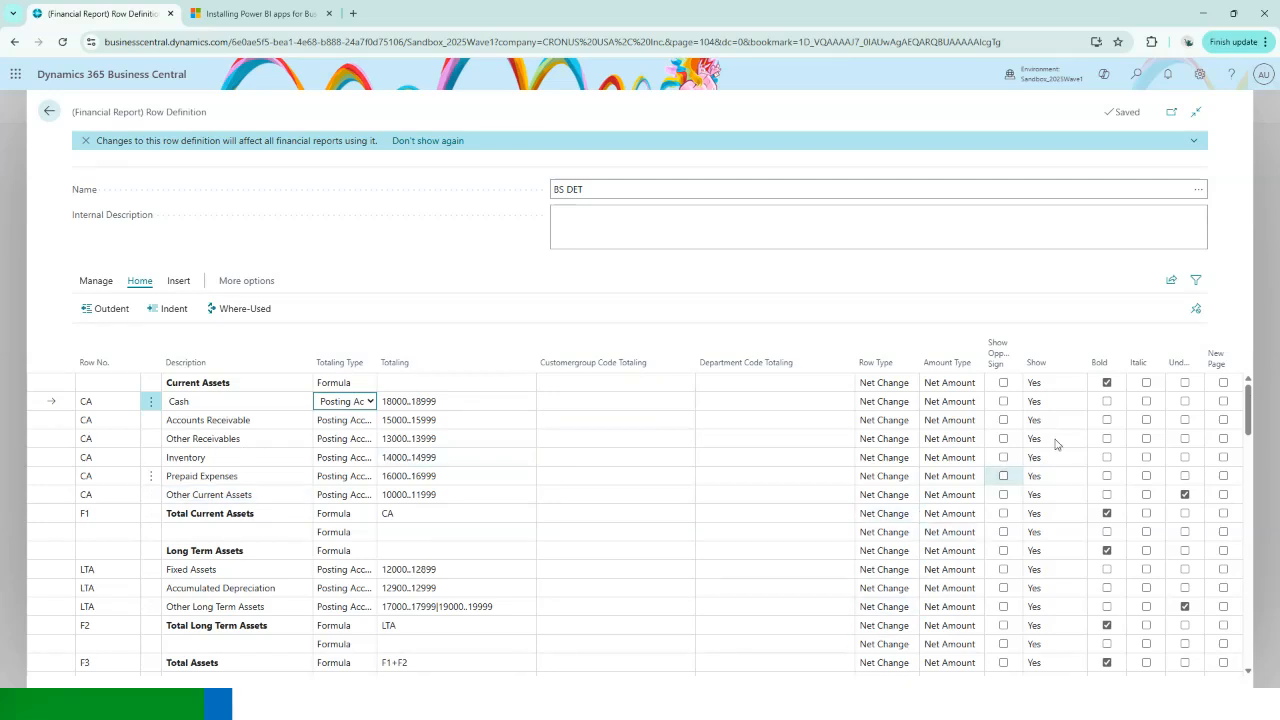
# Step: Check which extra fields personalization offers for the row definition page, add none, and return to the Financial Reporting list
pyautogui.click(1200, 74)
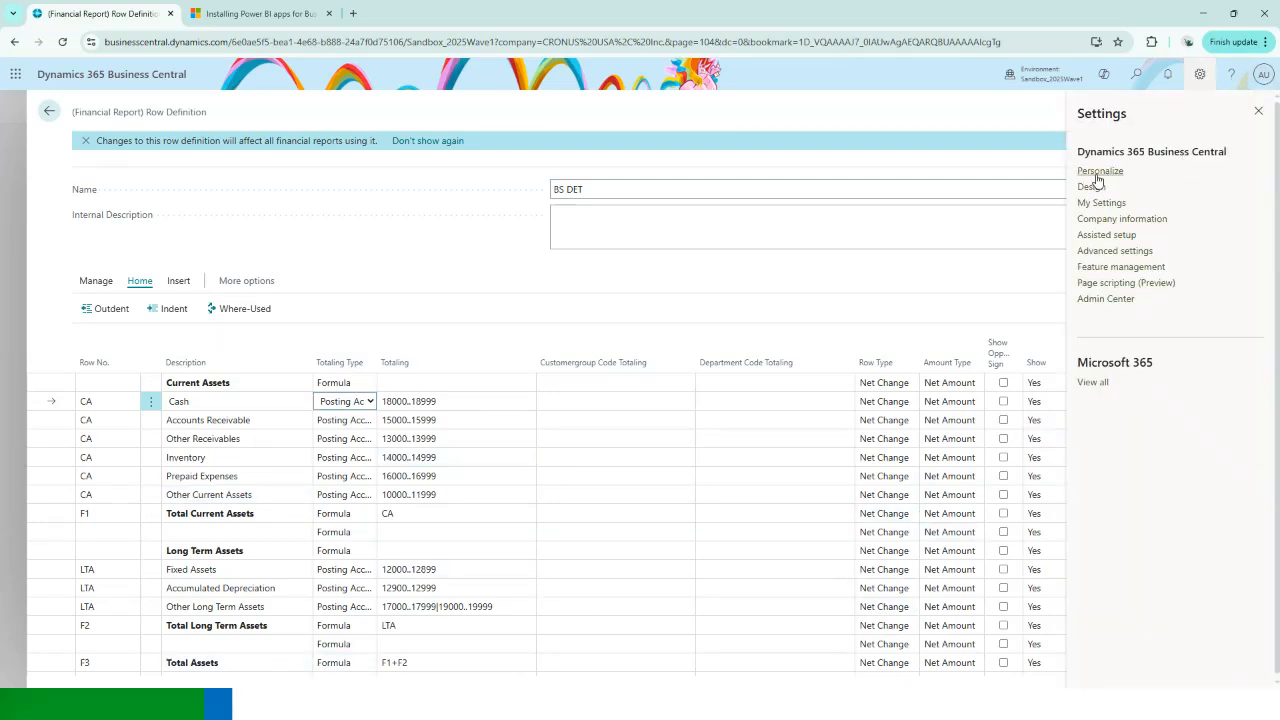
pyautogui.click(1099, 172)
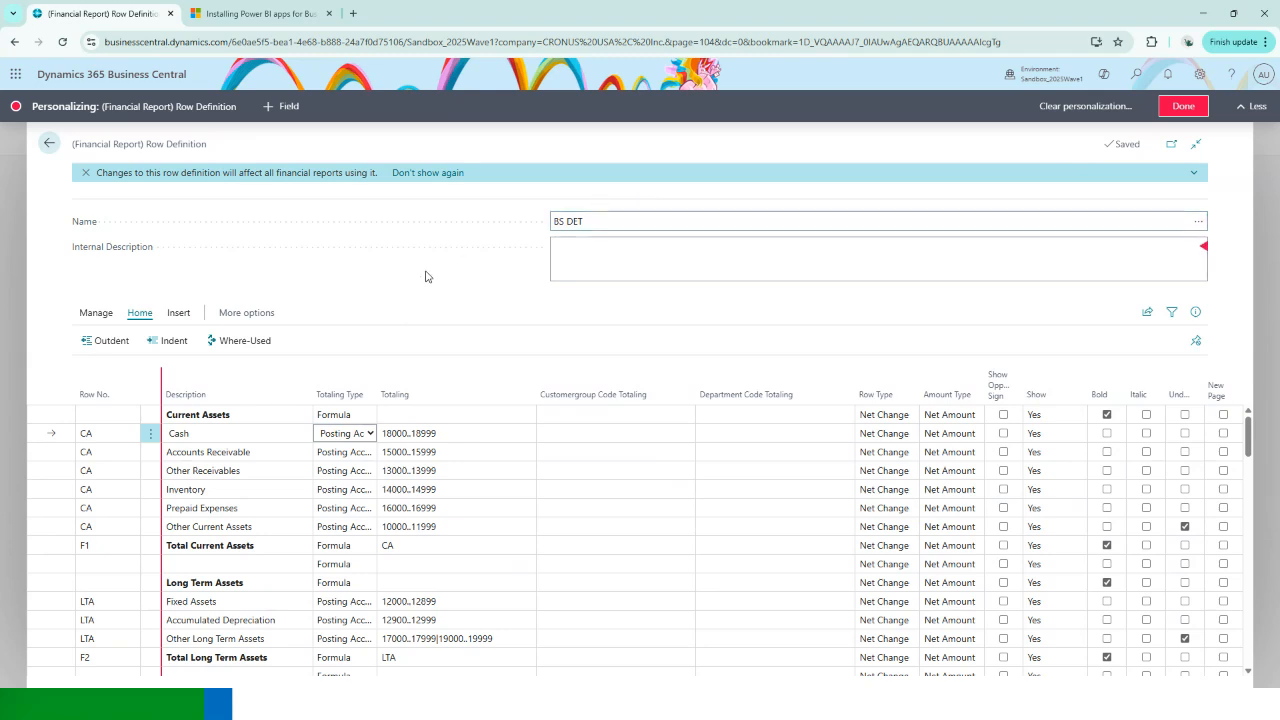
pyautogui.click(290, 107)
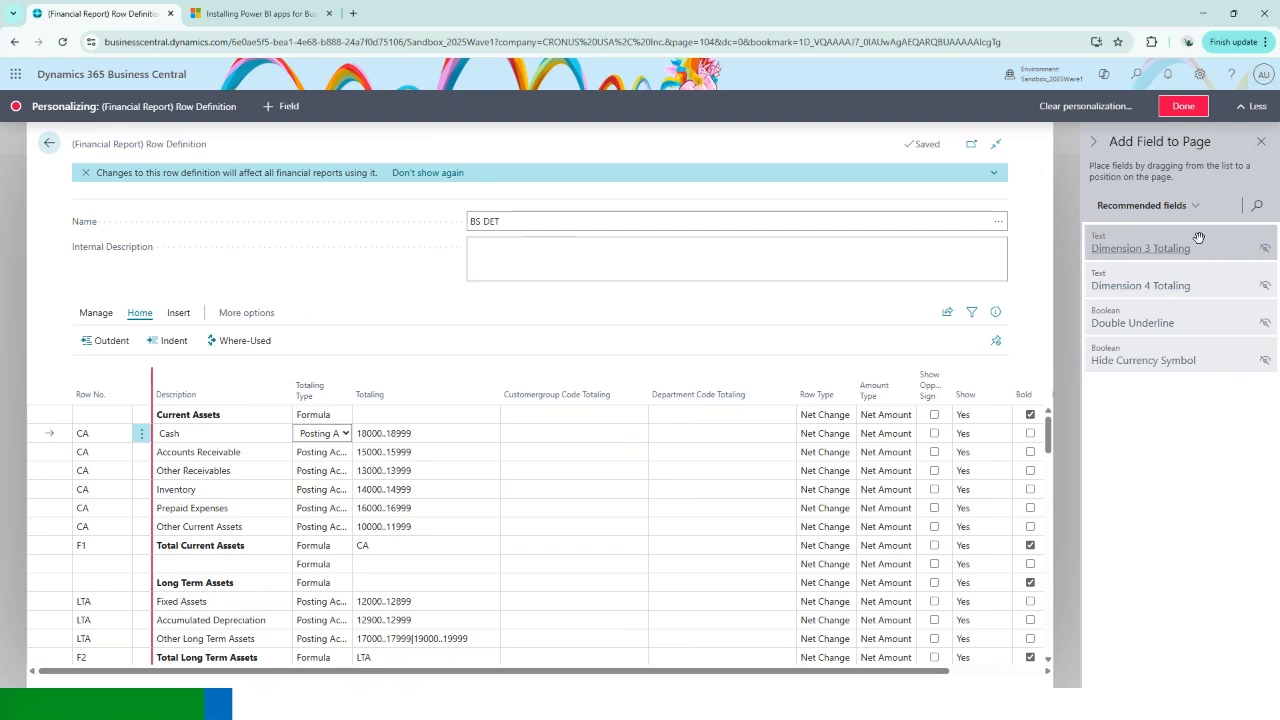
pyautogui.moveTo(1198, 237)
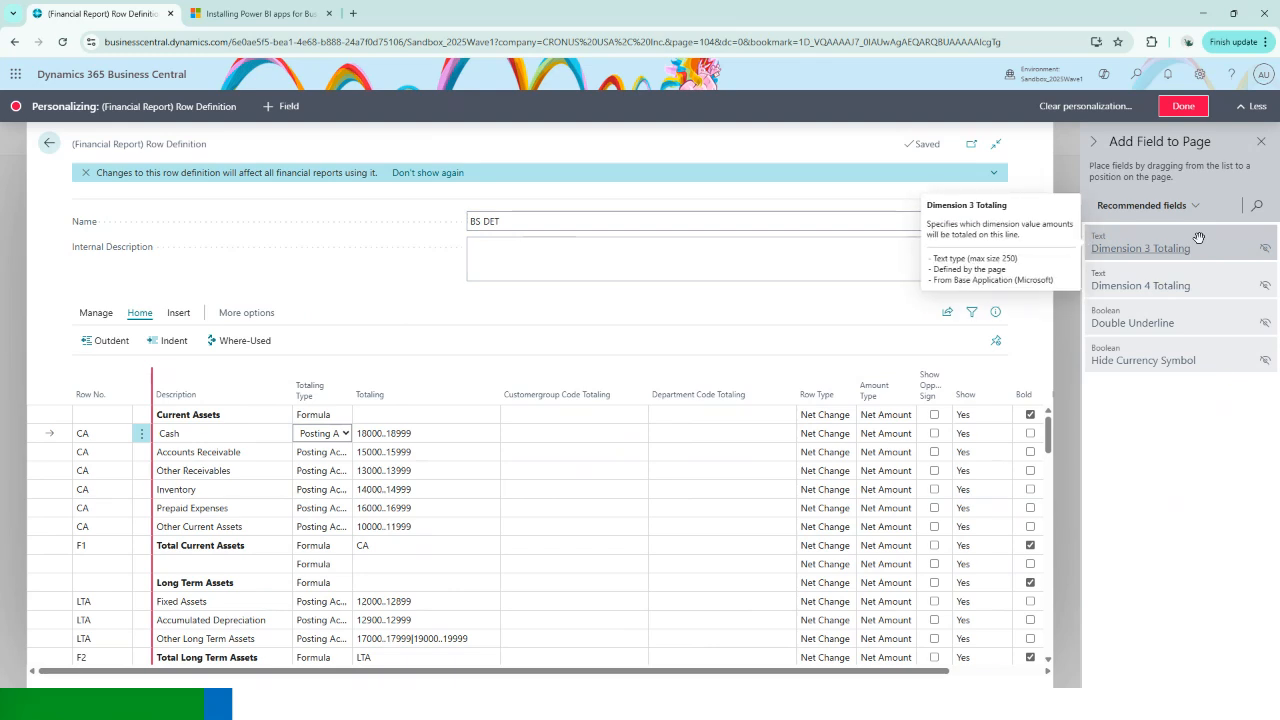
pyautogui.click(1183, 106)
pyautogui.click(49, 112)
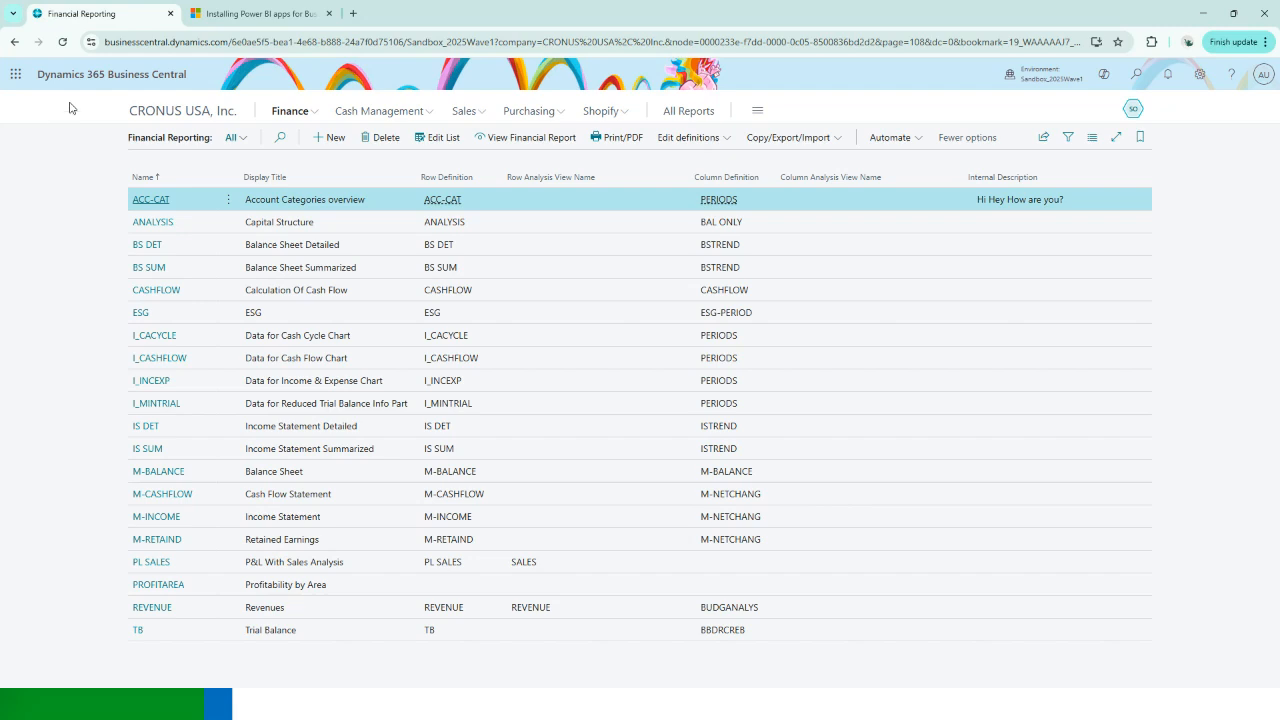
# Step: Examine the ACC-CAT report's column definition, including the list of column definitions and the Column Type options, and return to the Financial Reporting list
pyautogui.click(719, 137)
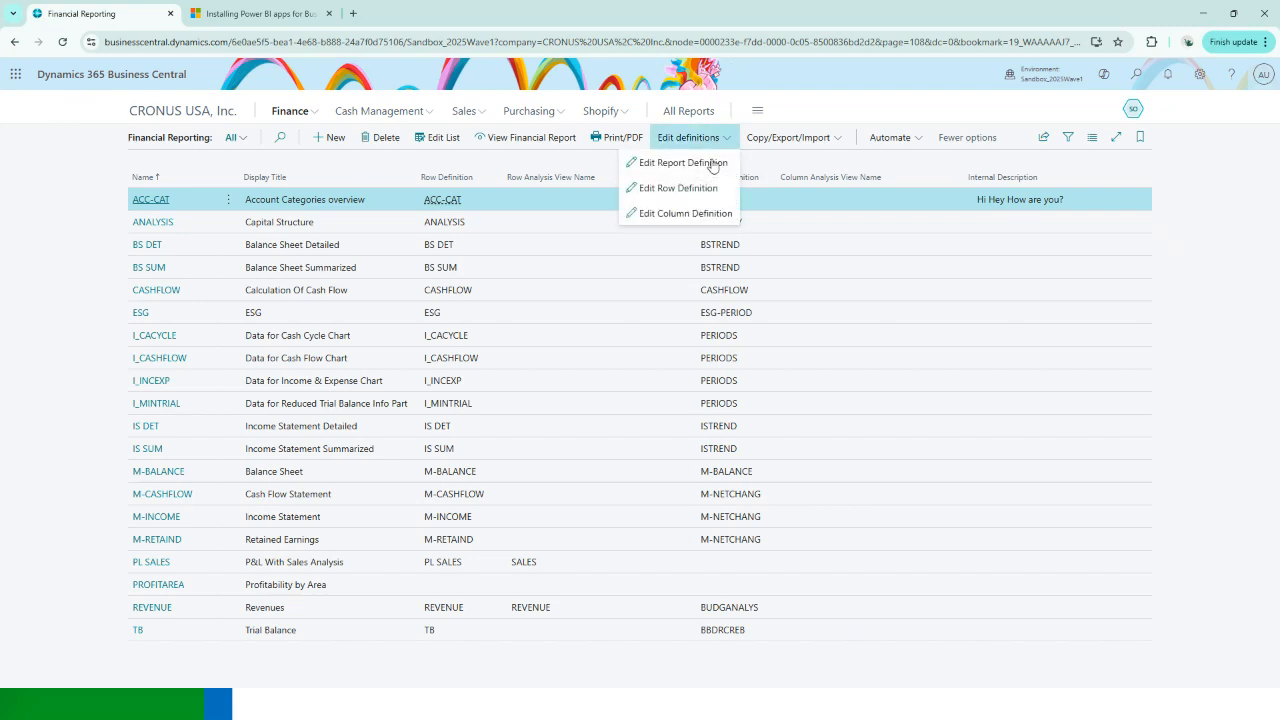
pyautogui.click(701, 214)
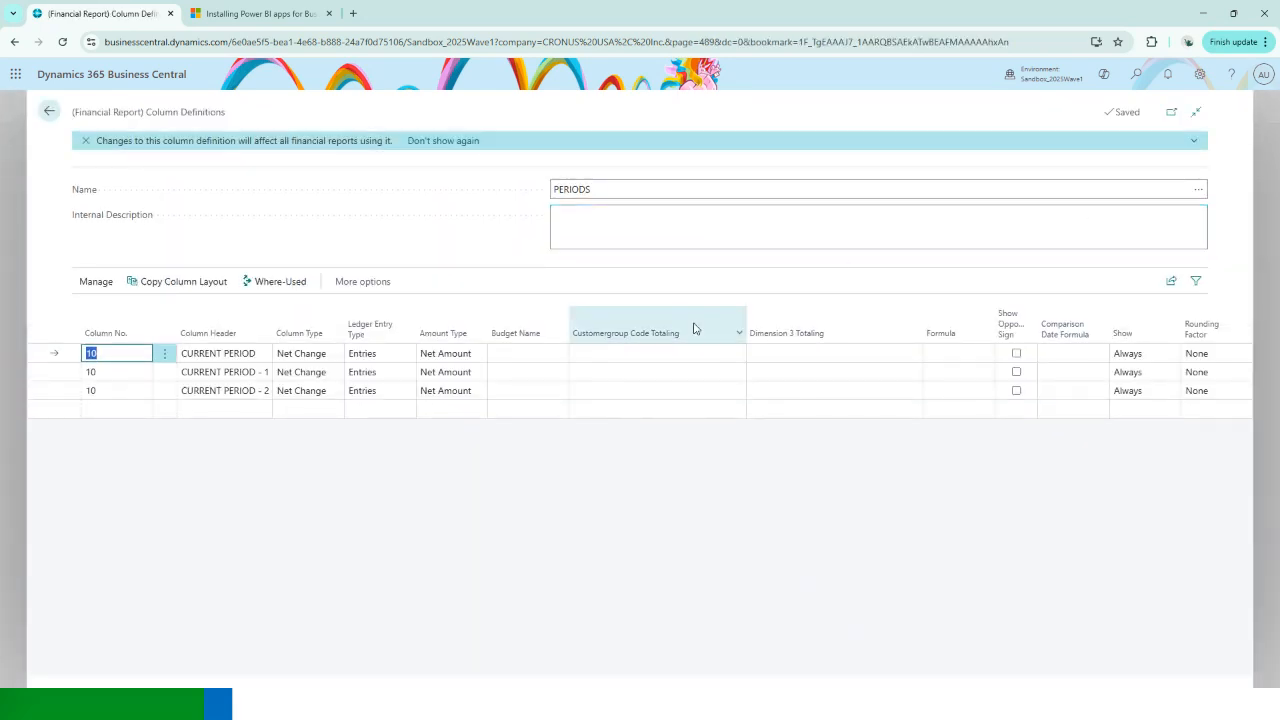
pyautogui.click(1197, 189)
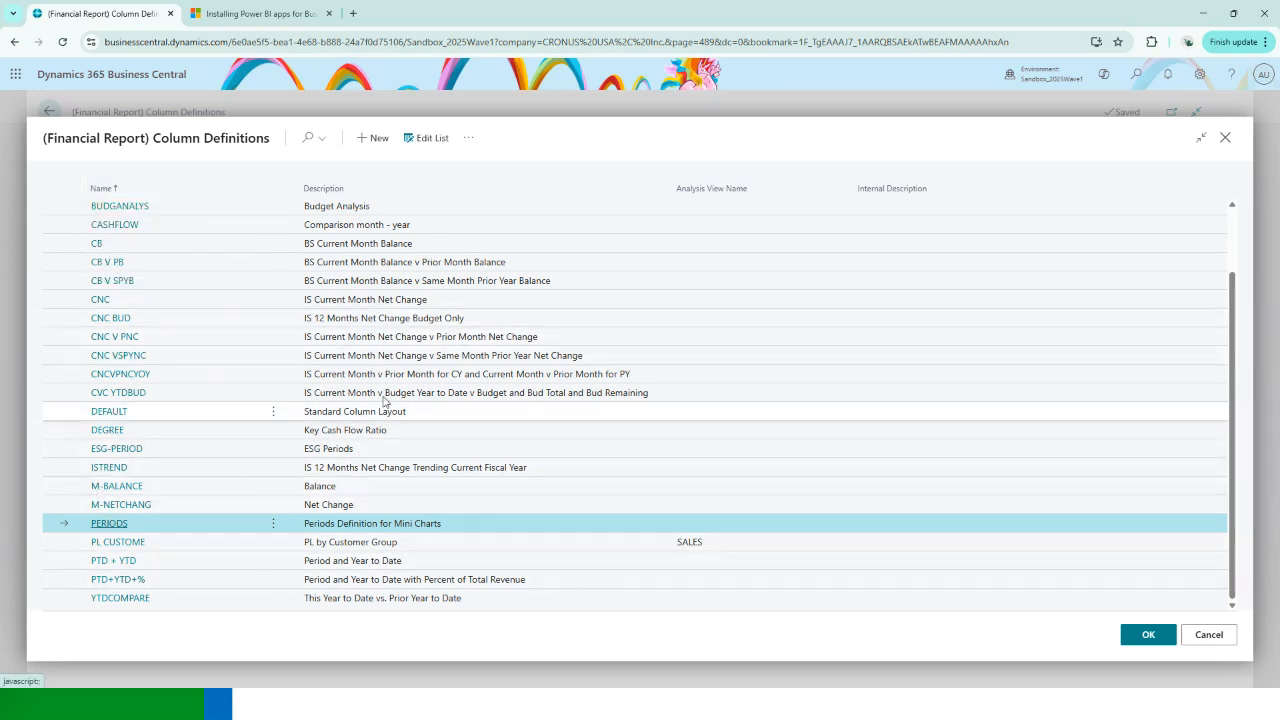
pyautogui.click(1215, 636)
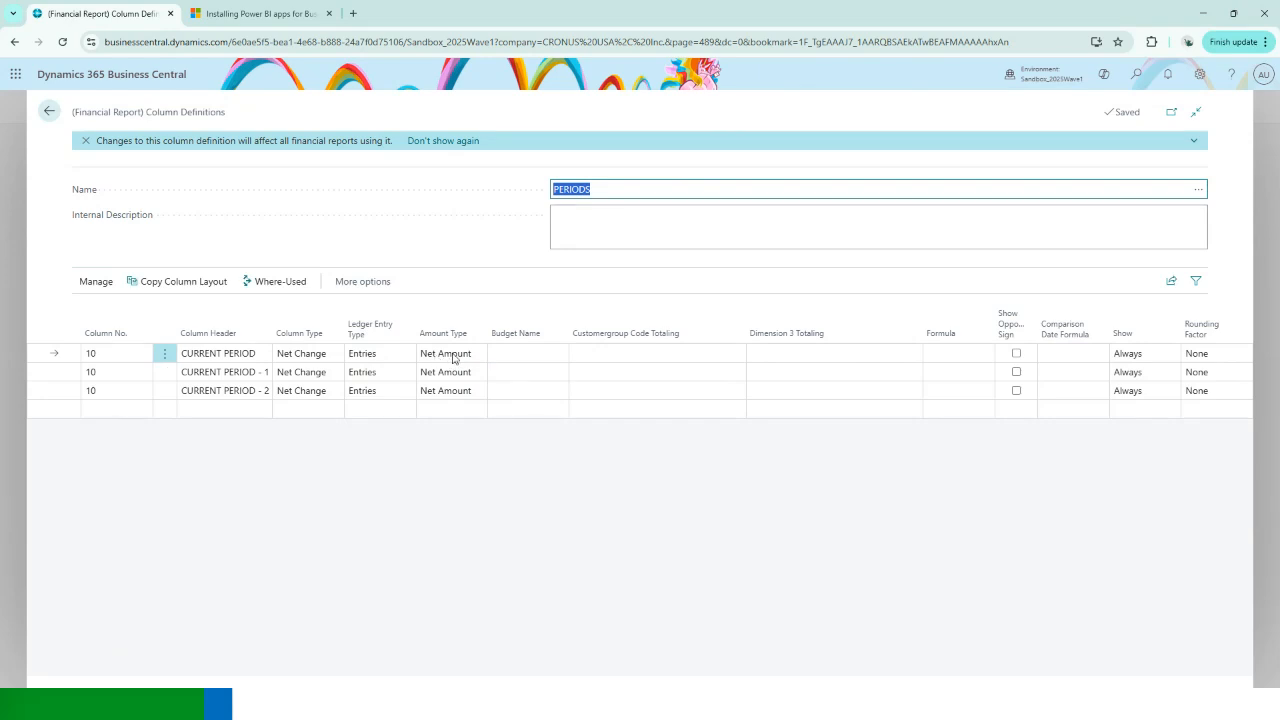
pyautogui.click(313, 356)
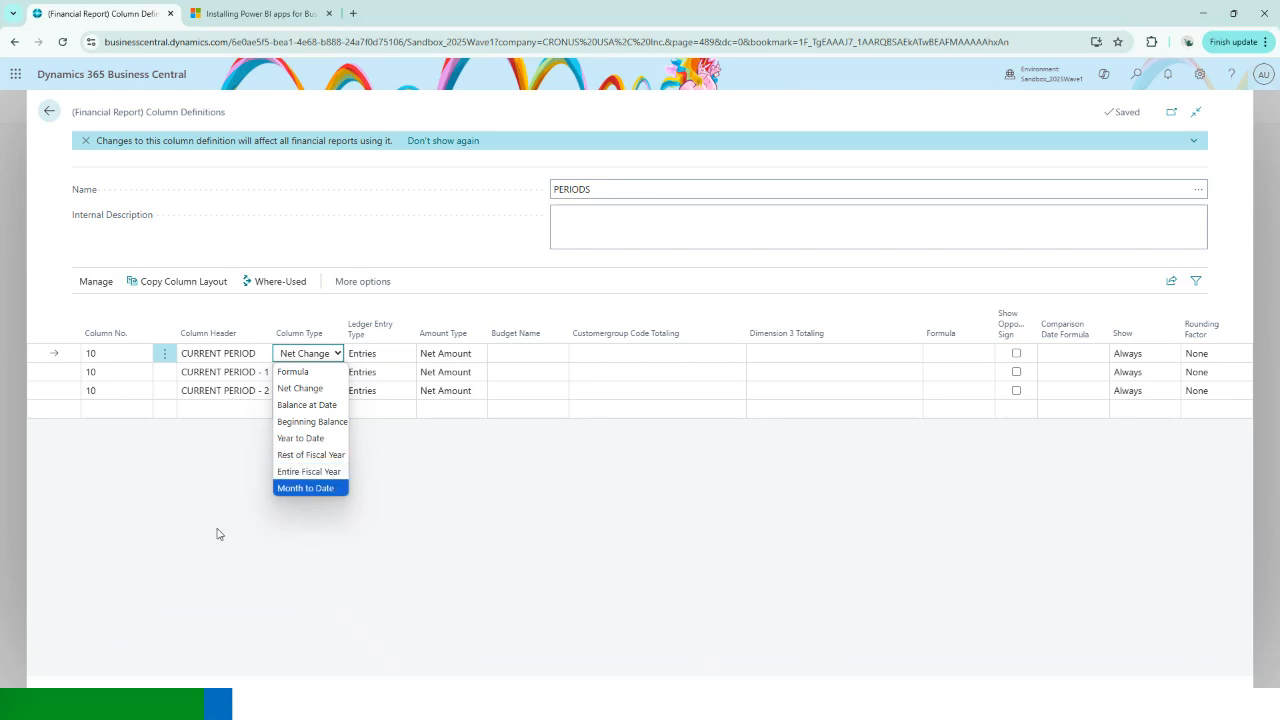
pyautogui.click(221, 583)
pyautogui.click(48, 113)
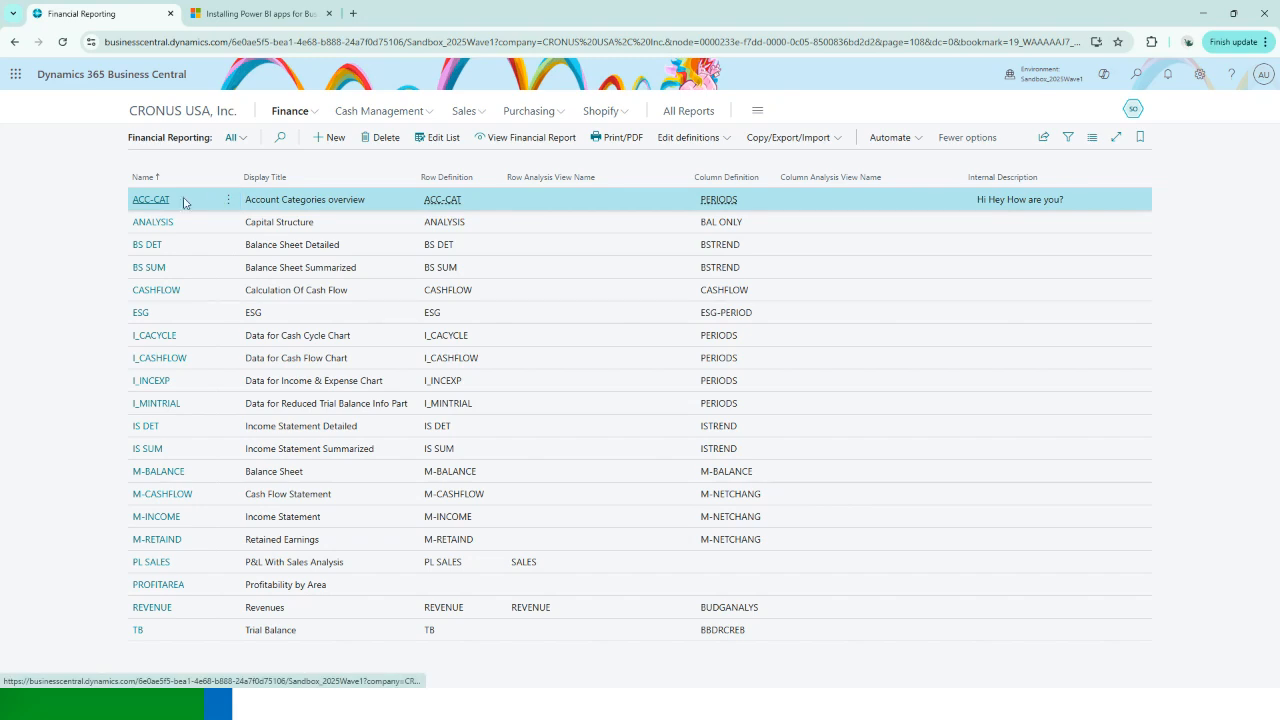
# Step: Add introductory paragraph "This detailed balance sheet is used for all of my life decisions." and closing paragraph "I hope you enjoyed." to the BS DET report
pyautogui.click(143, 245)
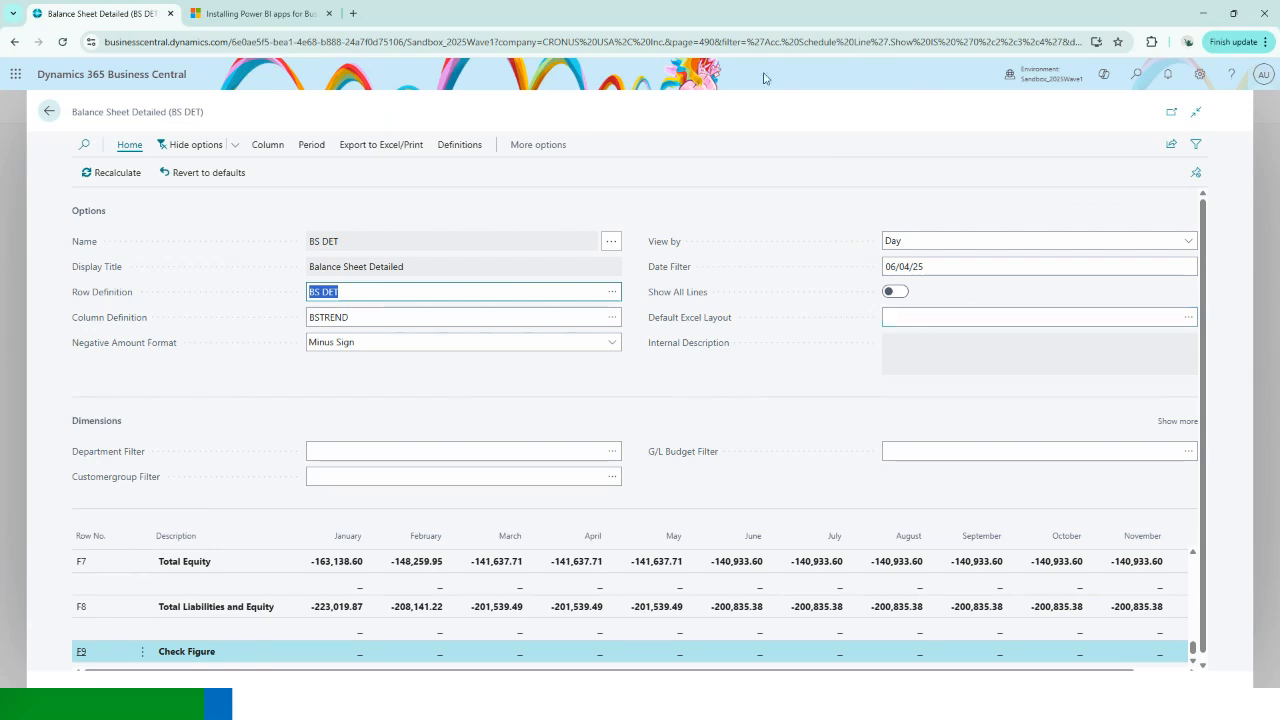
pyautogui.click(445, 148)
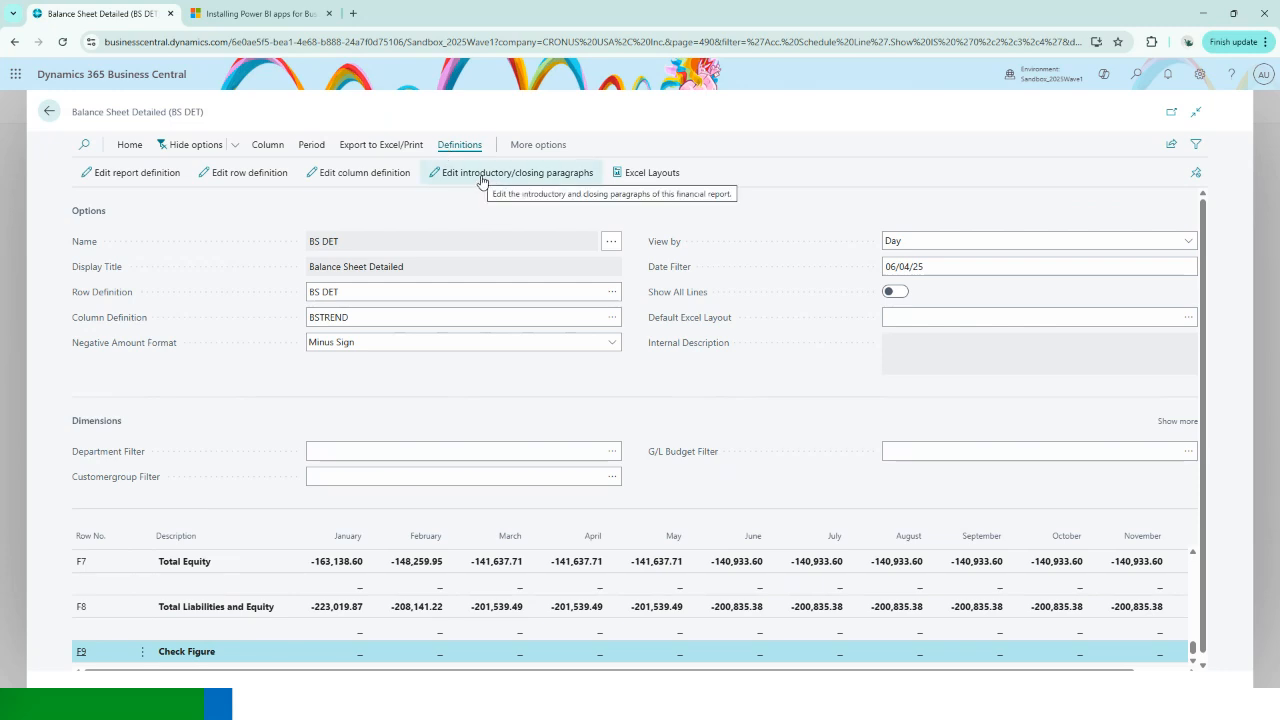
pyautogui.click(481, 175)
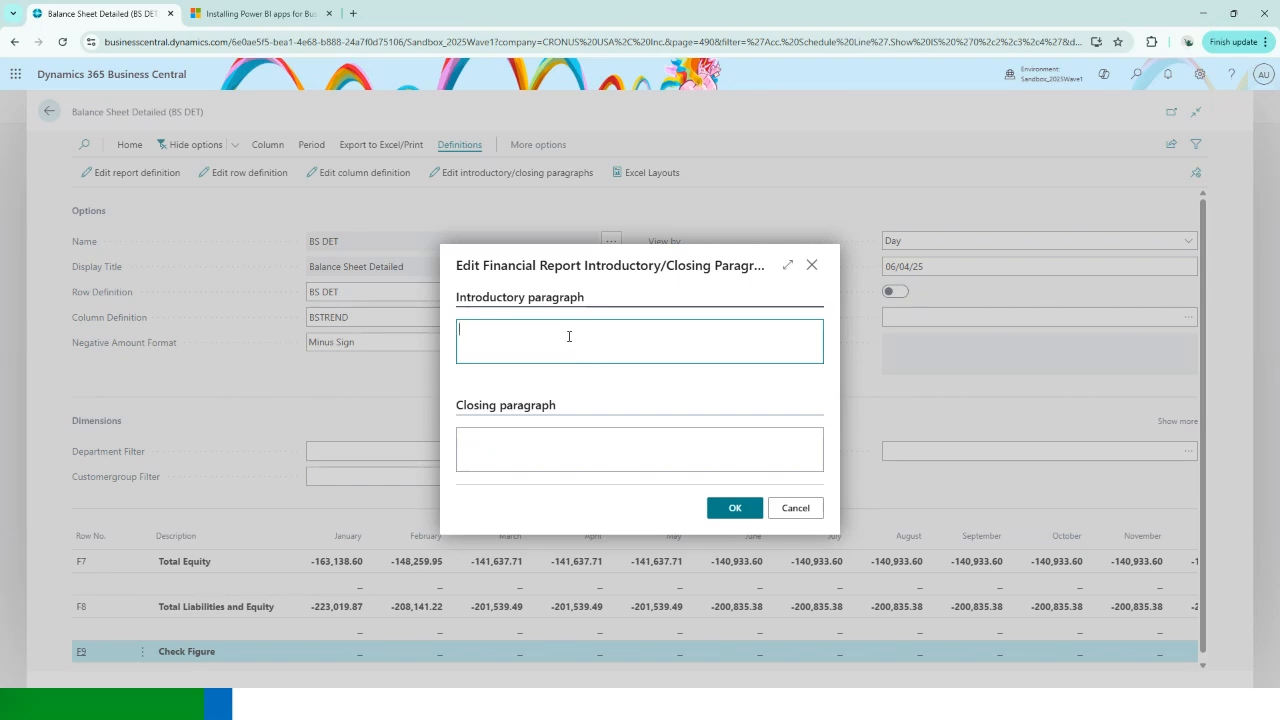
pyautogui.write('This detailed balance sheet is used for all of my life decisions')
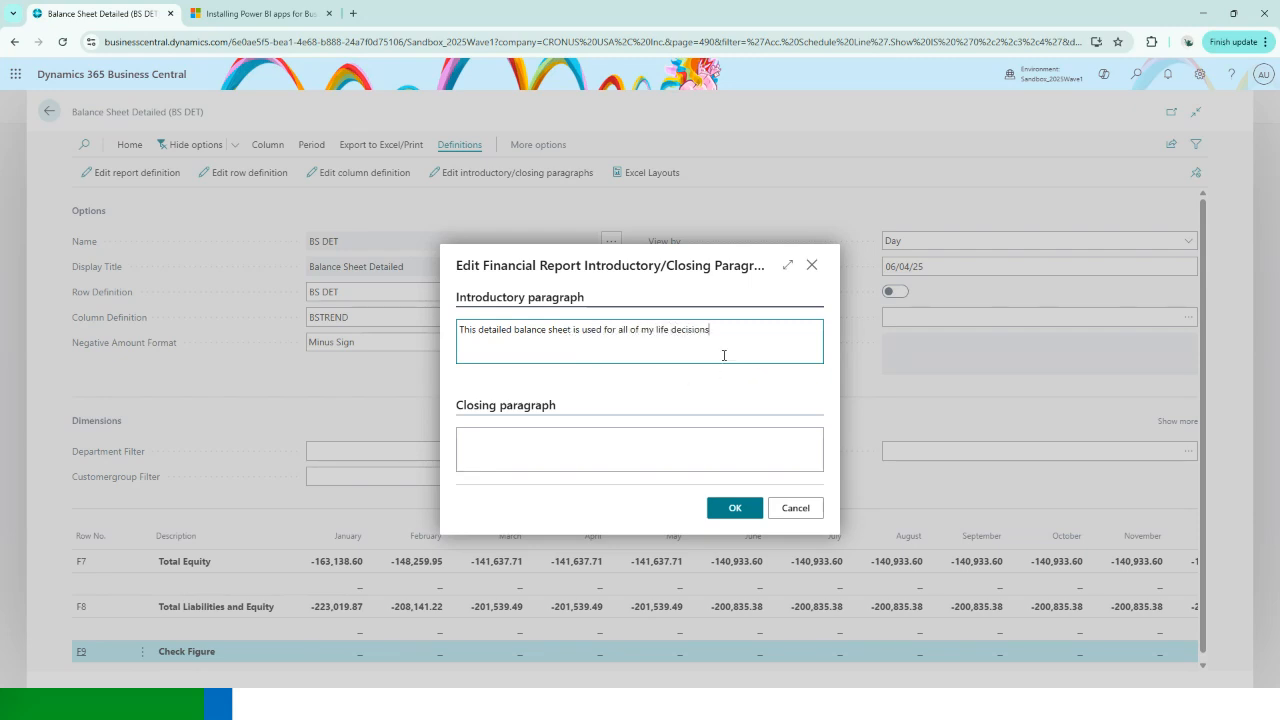
pyautogui.click(644, 458)
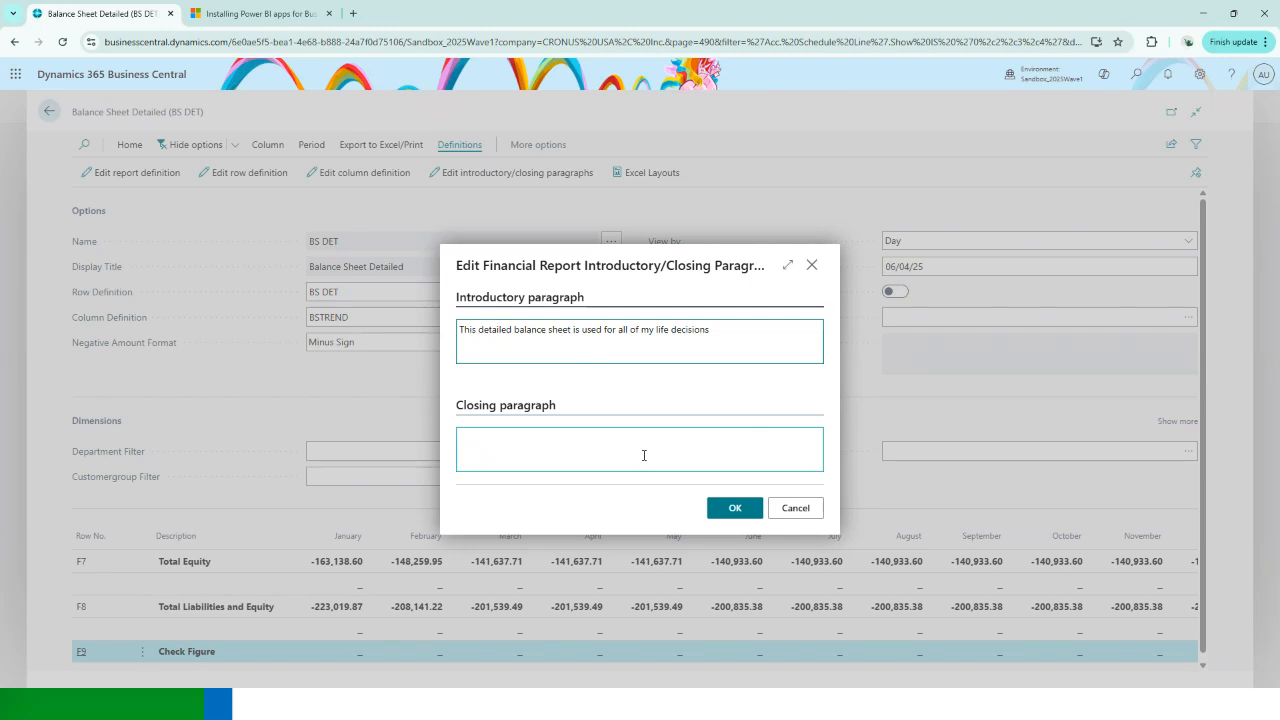
pyautogui.write('I hope you')
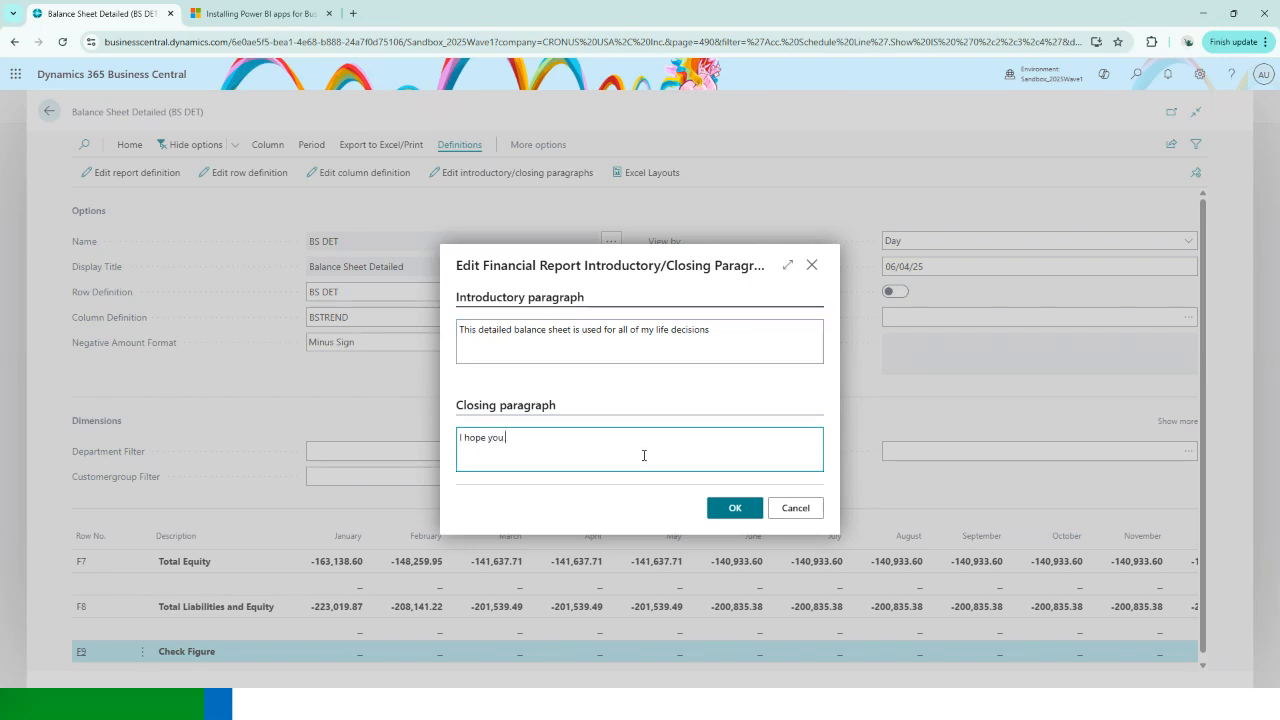
pyautogui.write(' enjoyed.')
pyautogui.click(758, 328)
pyautogui.write('.')
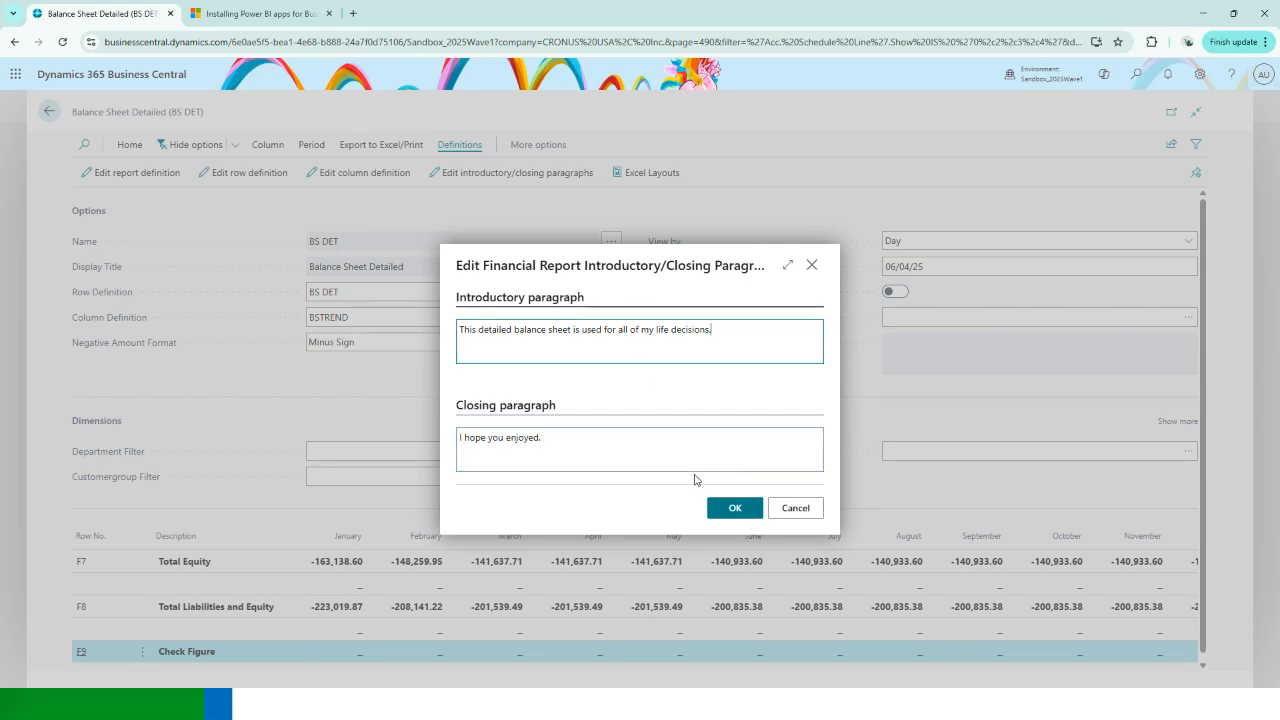
pyautogui.click(727, 510)
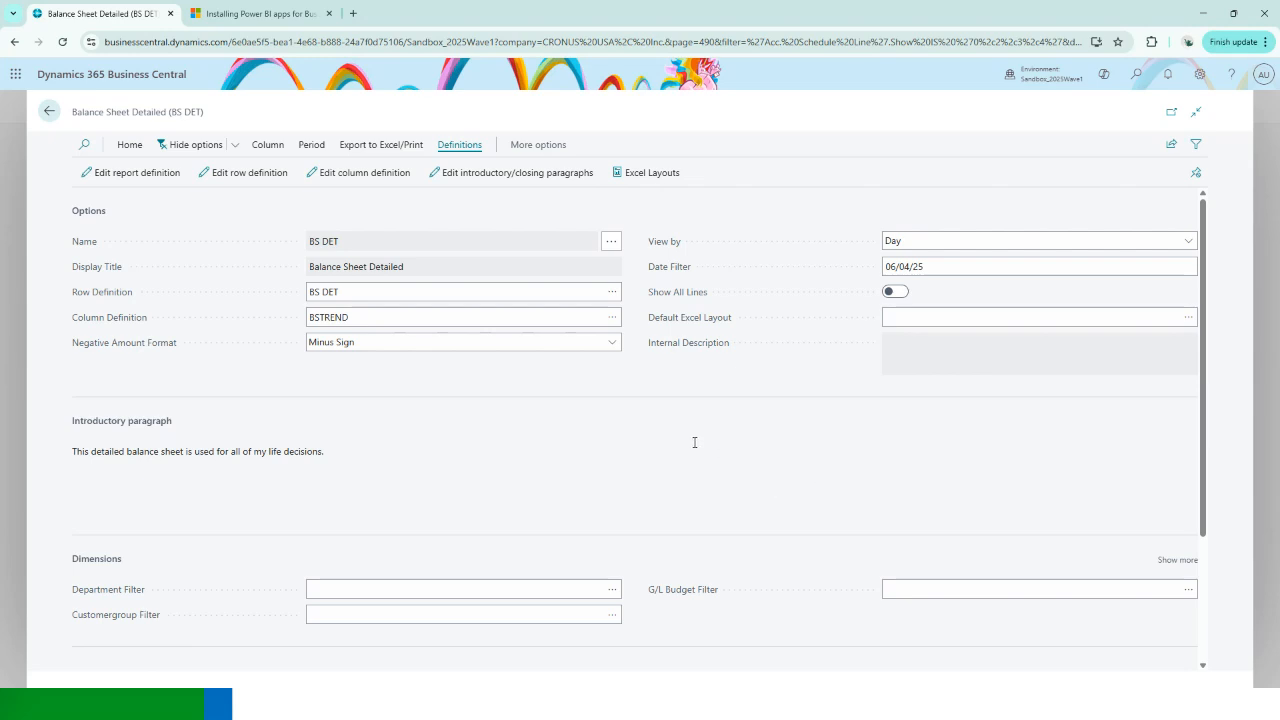
# Step: Review where the paragraphs appear on the BS DET report and look at its Excel layouts list
pyautogui.scroll(-3, 694, 443)
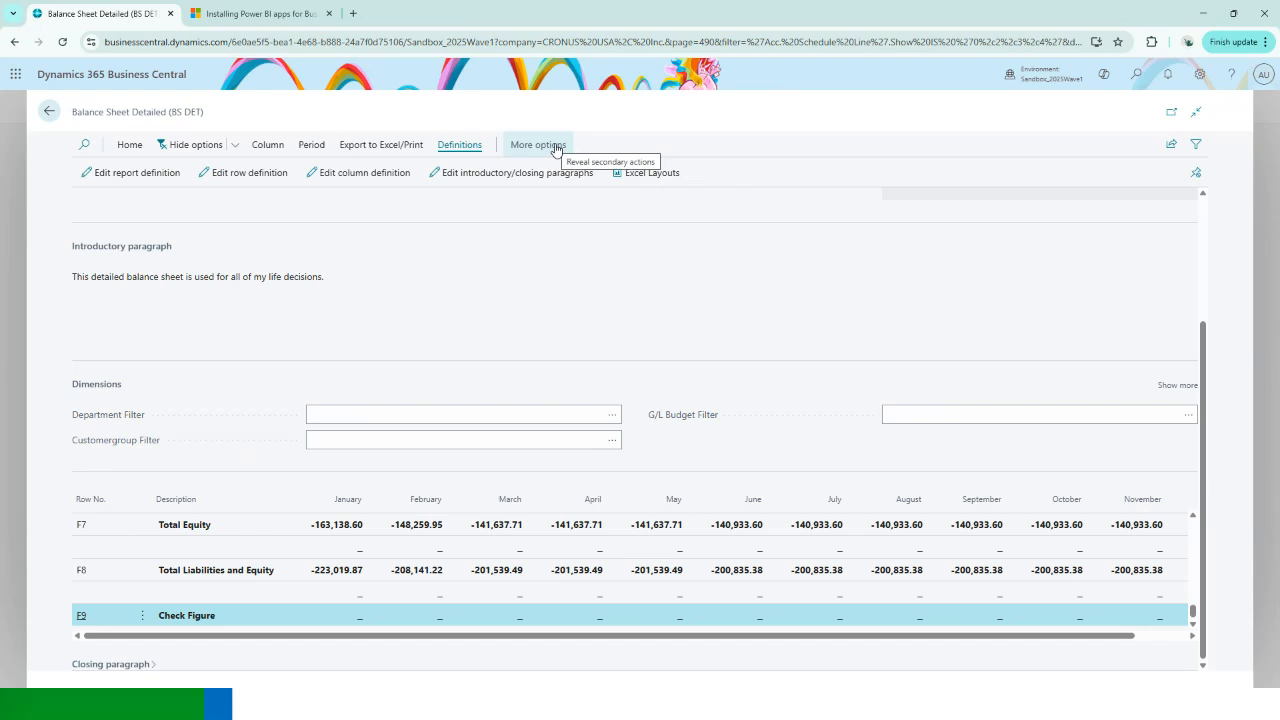
pyautogui.click(676, 177)
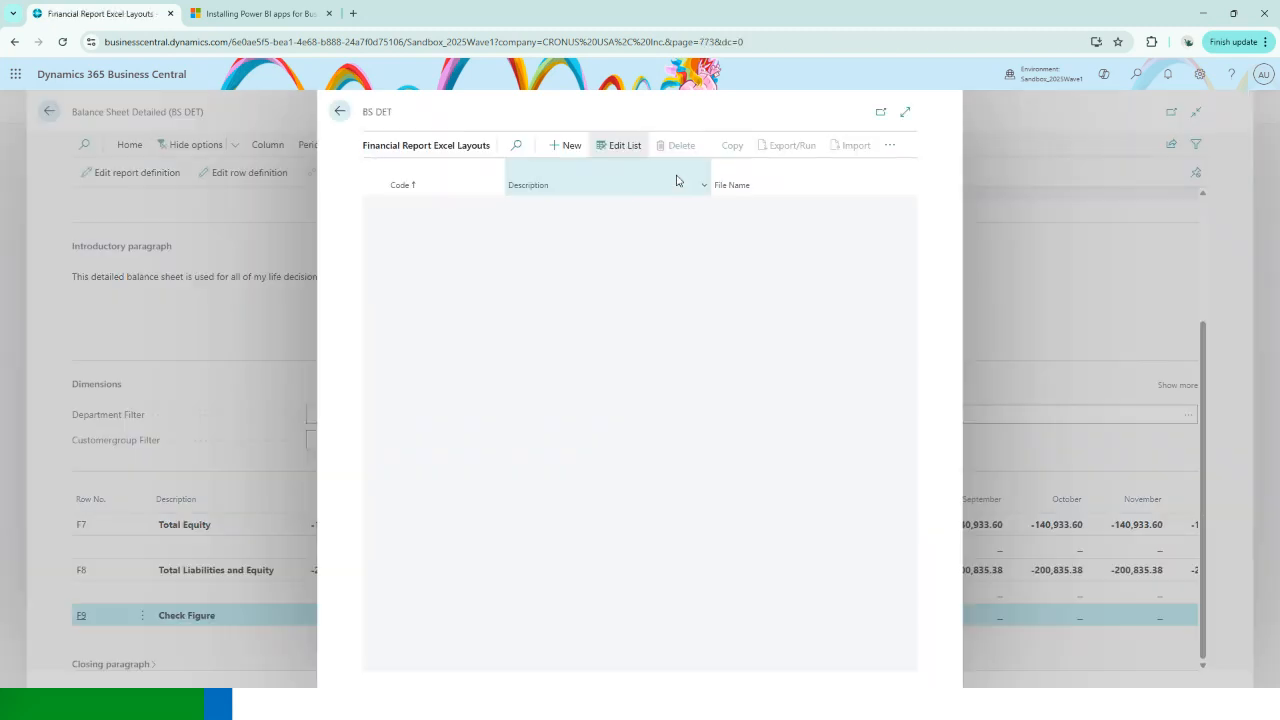
pyautogui.click(338, 113)
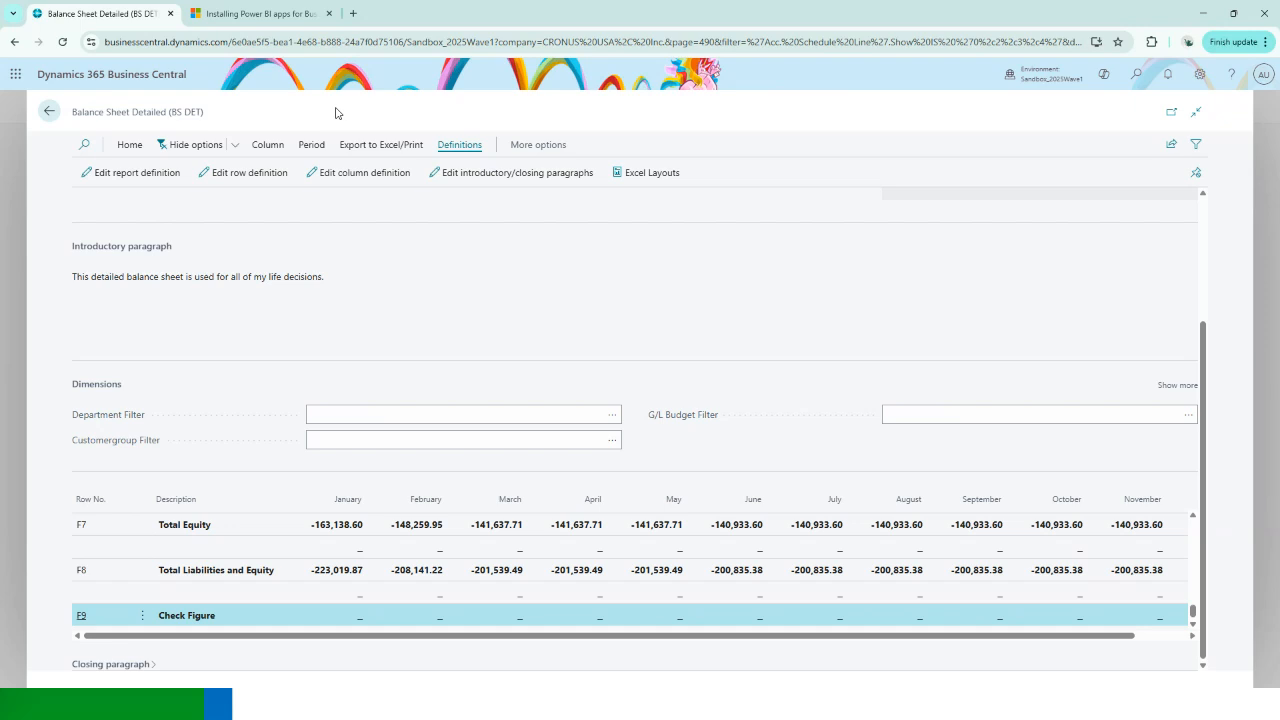
# Step: Add an Excel layout line with the code BS DET to the balance sheet report and return to the report
pyautogui.click(651, 176)
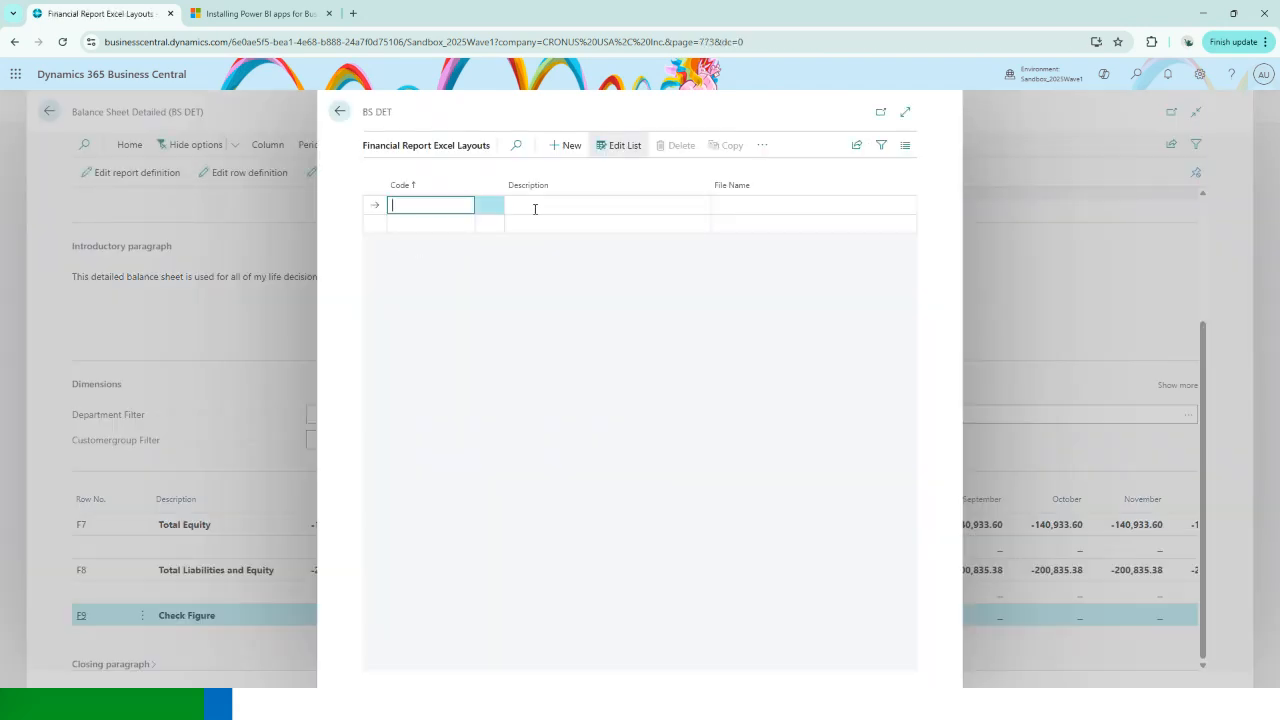
pyautogui.click(531, 209)
pyautogui.click(457, 224)
pyautogui.write('E')
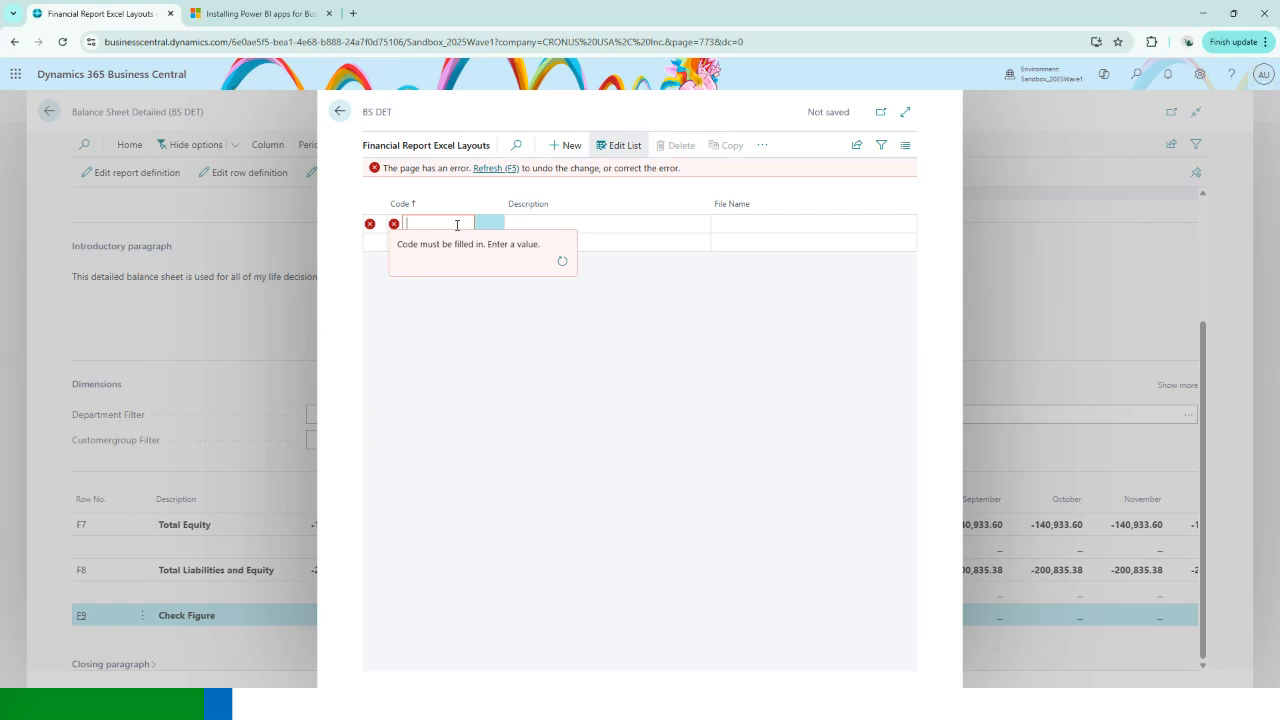
pyautogui.write('BS DET')
pyautogui.press('Tab')
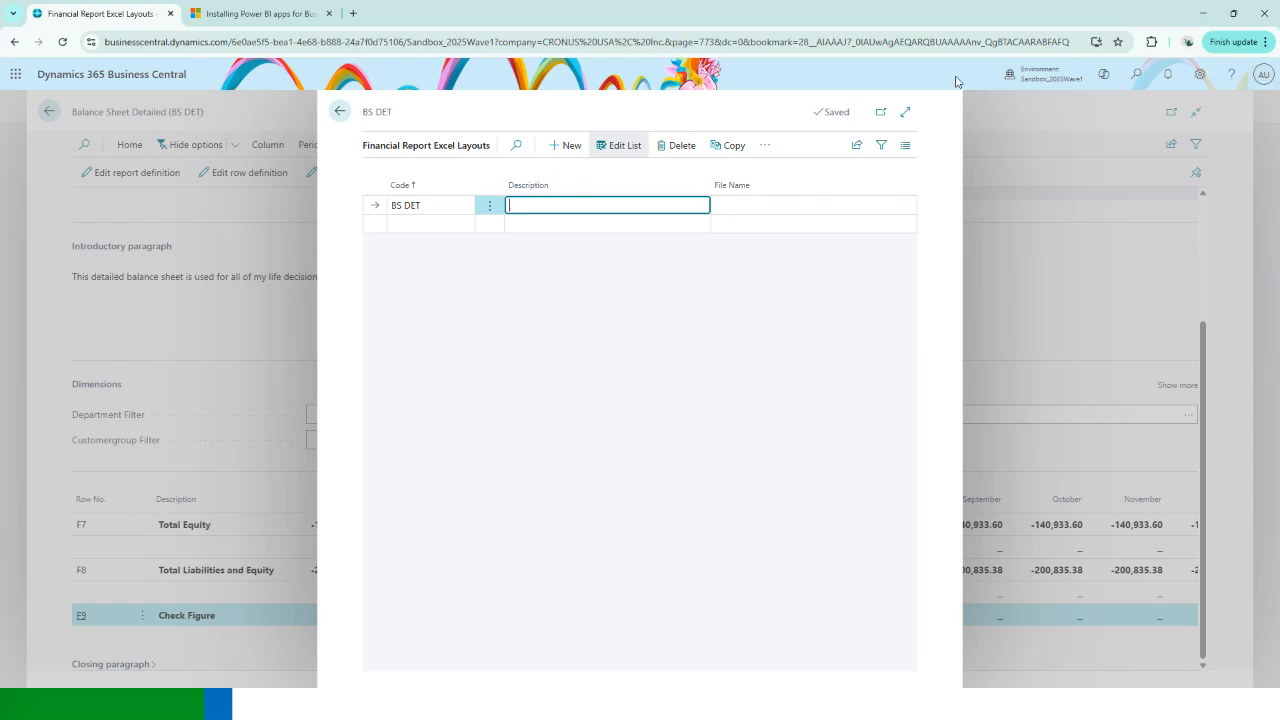
pyautogui.click(343, 110)
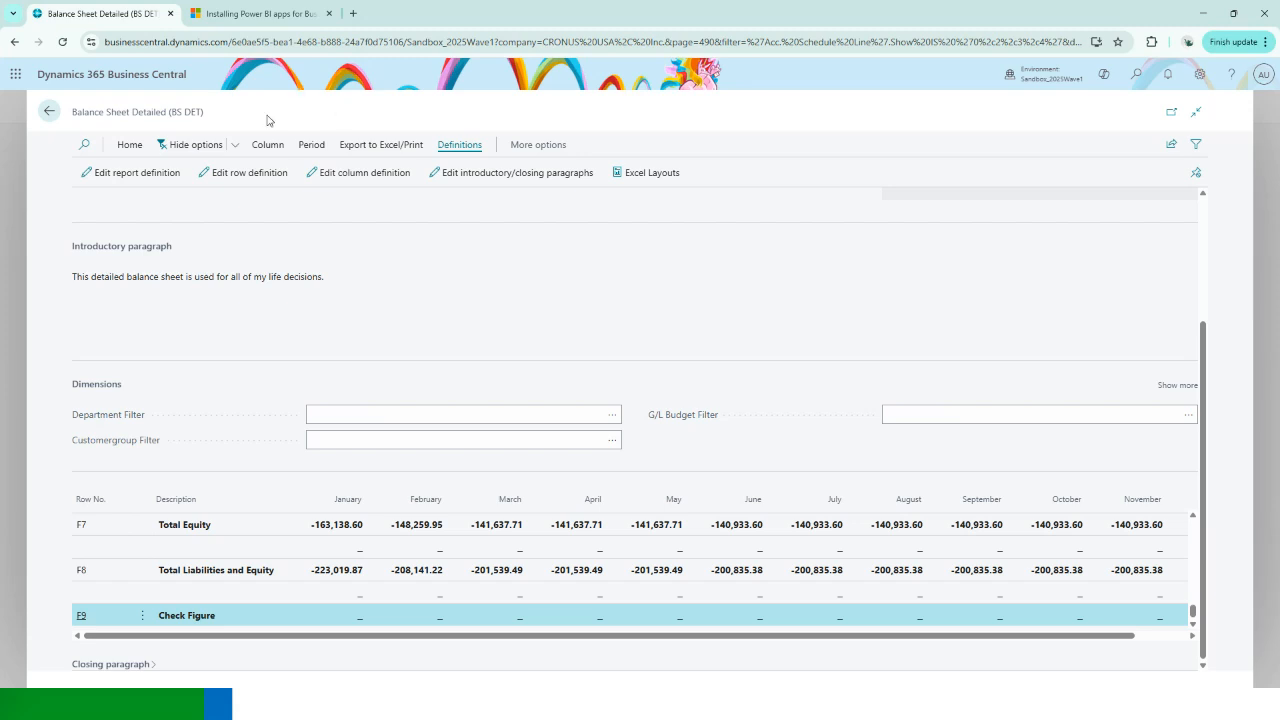
# Step: Check the print options for the BS DET report from the Financial Reporting list, including the advanced settings, without printing
pyautogui.click(50, 112)
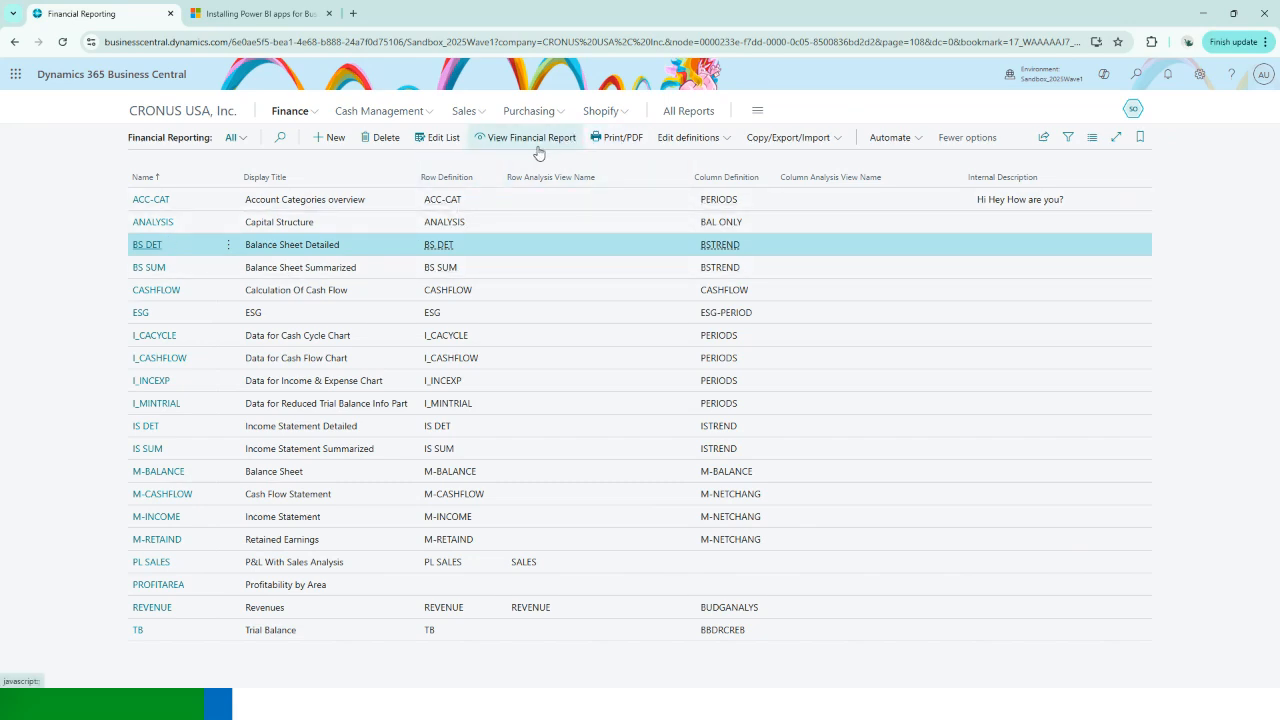
pyautogui.click(622, 147)
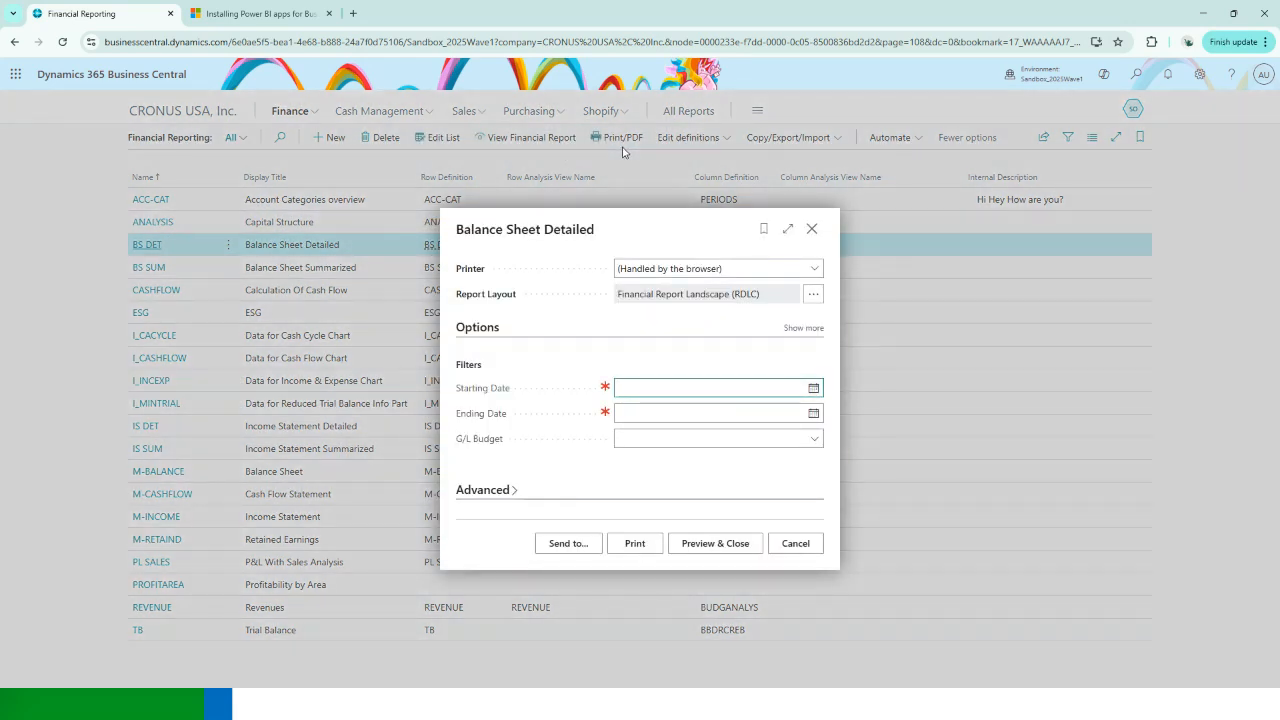
pyautogui.click(488, 490)
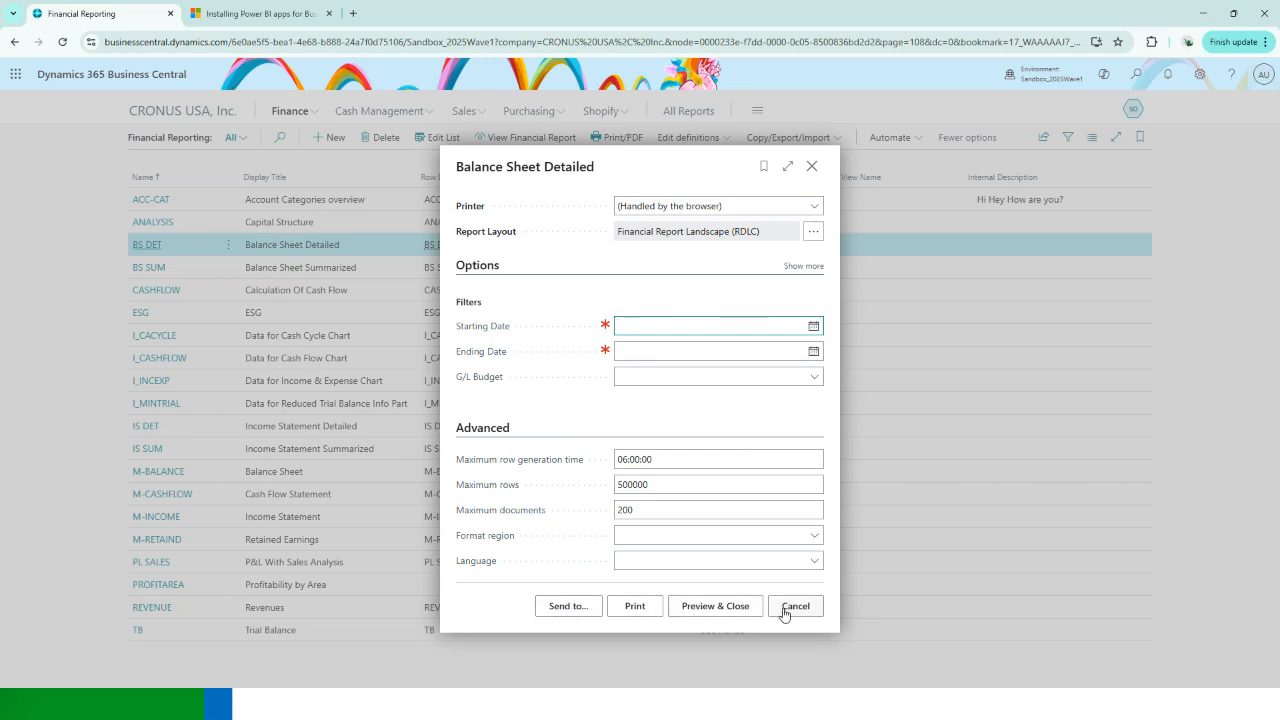
pyautogui.click(799, 609)
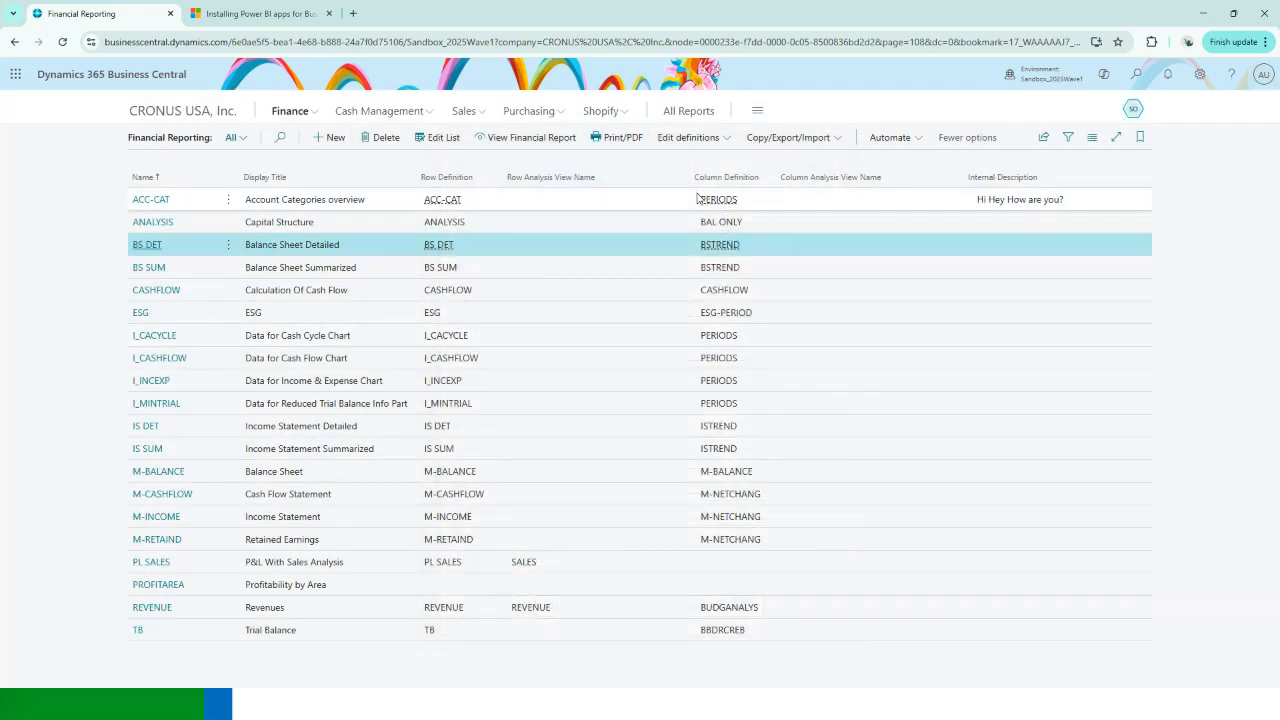
# Step: Open the BS DET financial report and run its printout to bring up the print preview
pyautogui.click(500, 152)
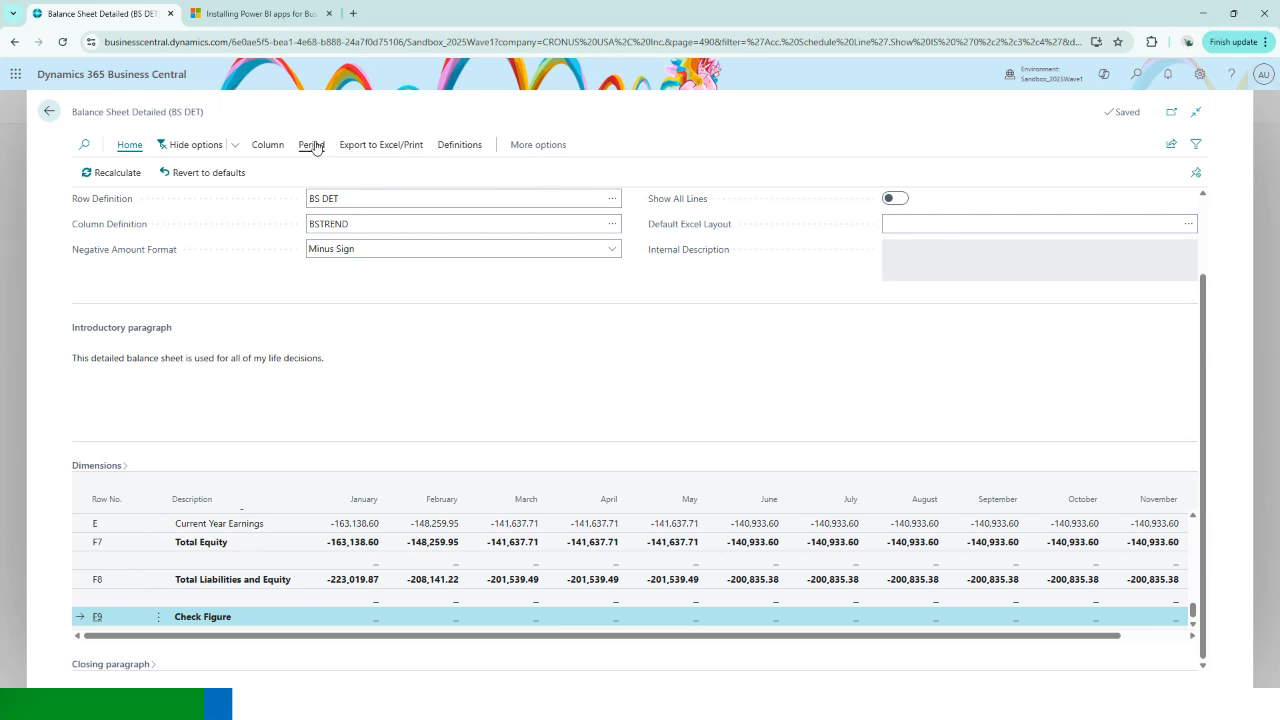
pyautogui.click(451, 152)
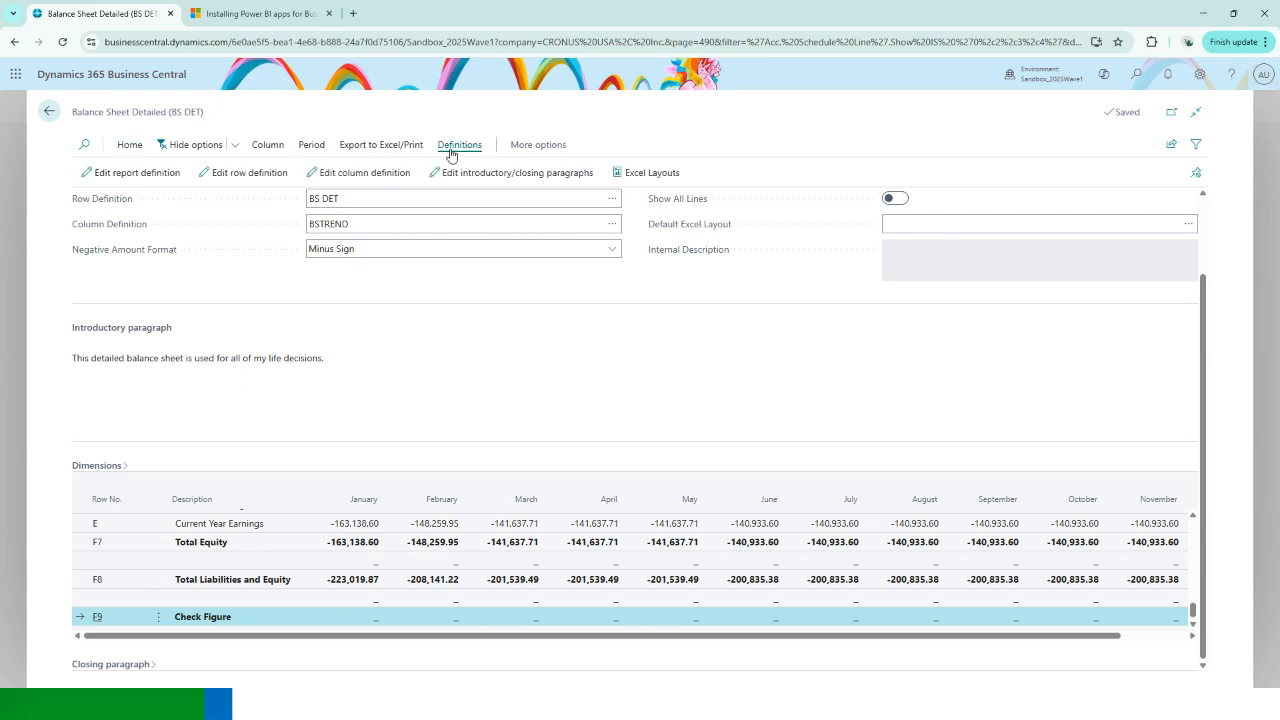
pyautogui.click(392, 148)
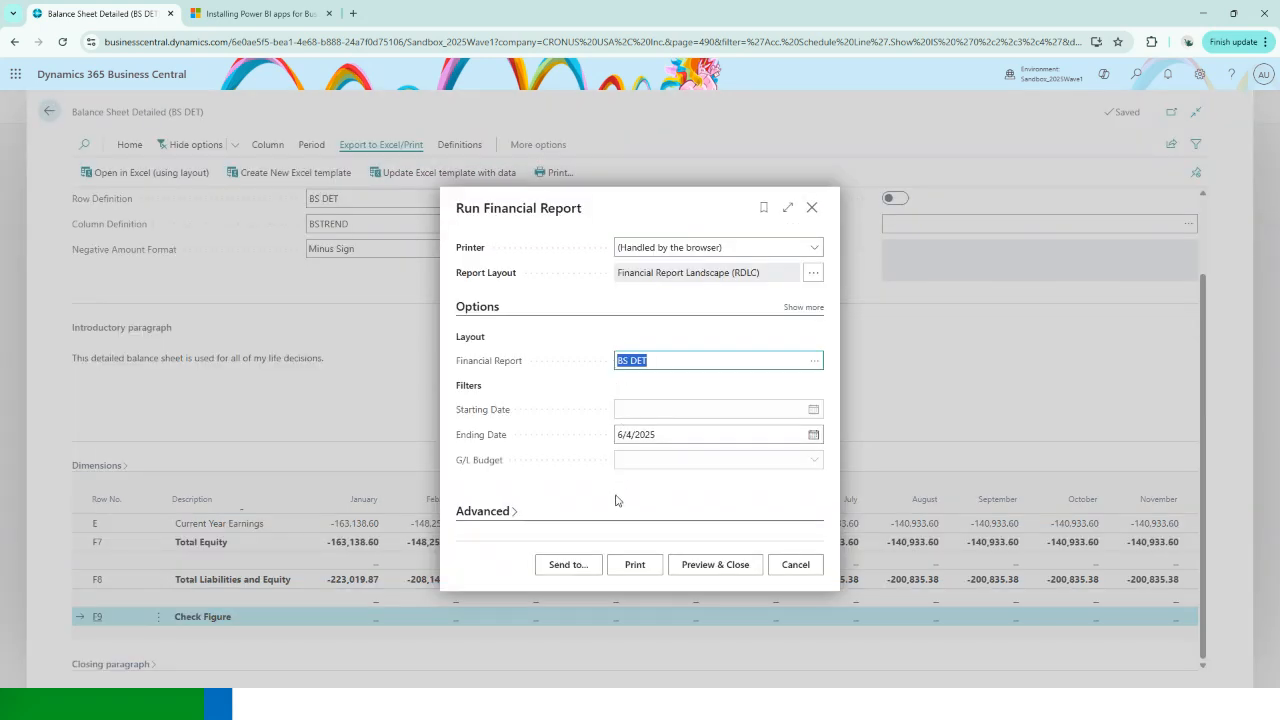
pyautogui.click(630, 576)
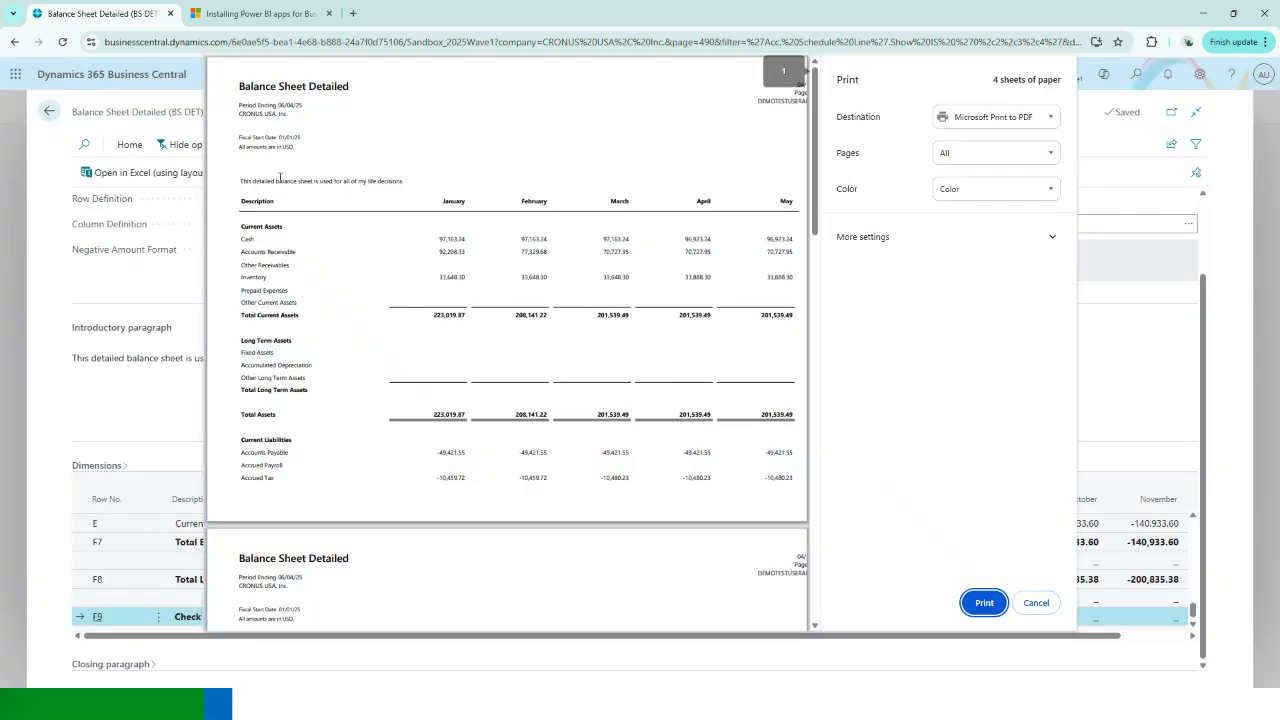
# Step: Check the introductory and closing paragraphs across the pages of the BS DET print preview, then leave it without printing
pyautogui.moveTo(242, 181); pyautogui.dragTo(402, 181)
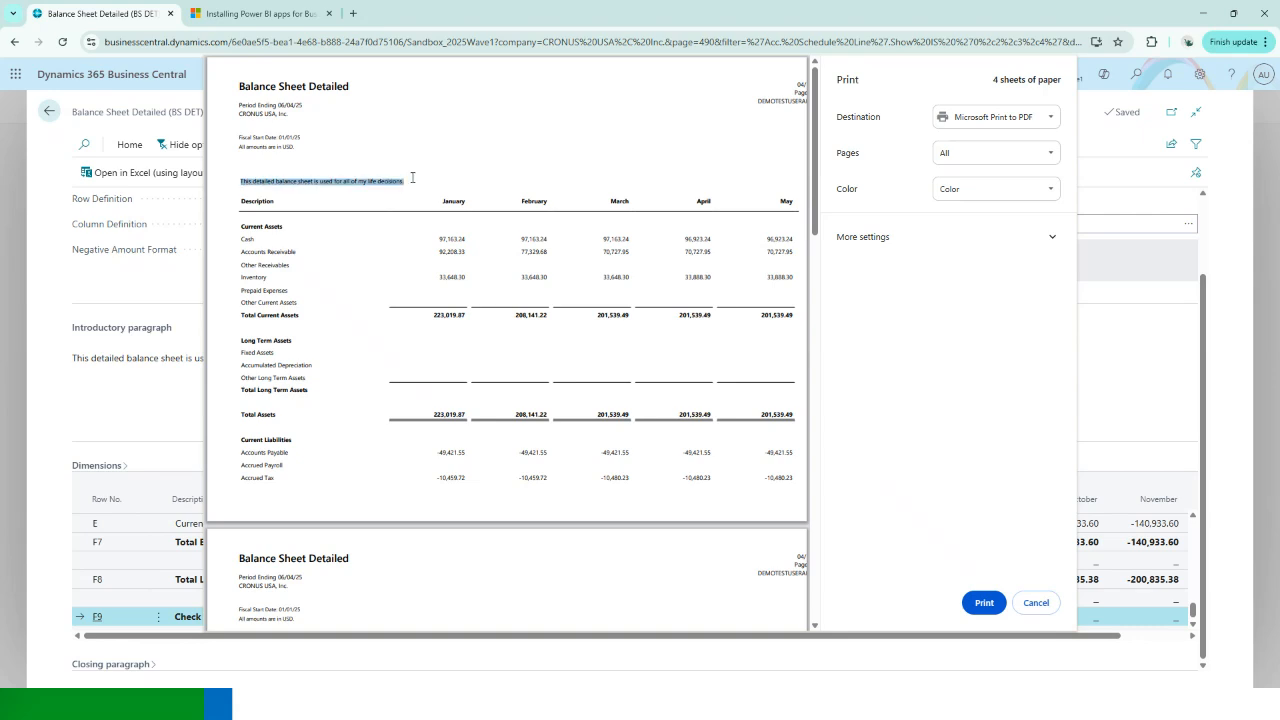
pyautogui.scroll(-4, 469, 543)
pyautogui.scroll(-7, 464, 537)
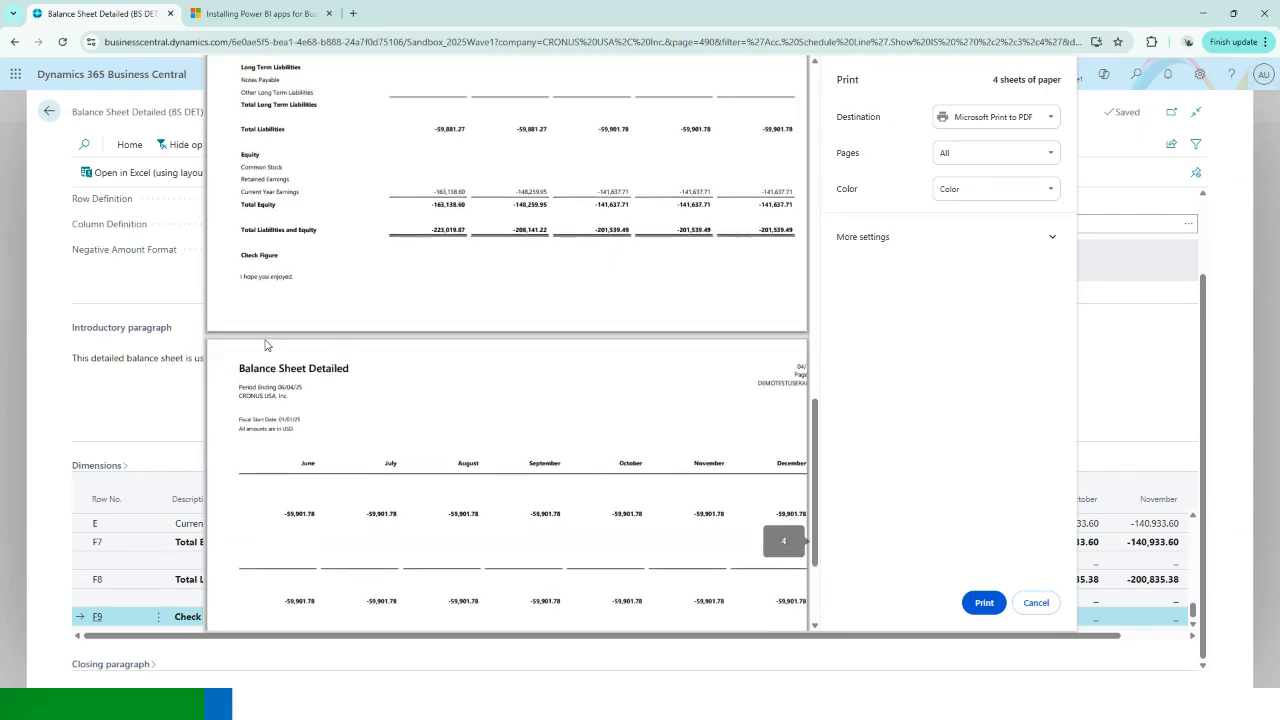
pyautogui.moveTo(242, 281); pyautogui.dragTo(306, 277)
pyautogui.scroll(-2, 580, 575)
pyautogui.click(1036, 604)
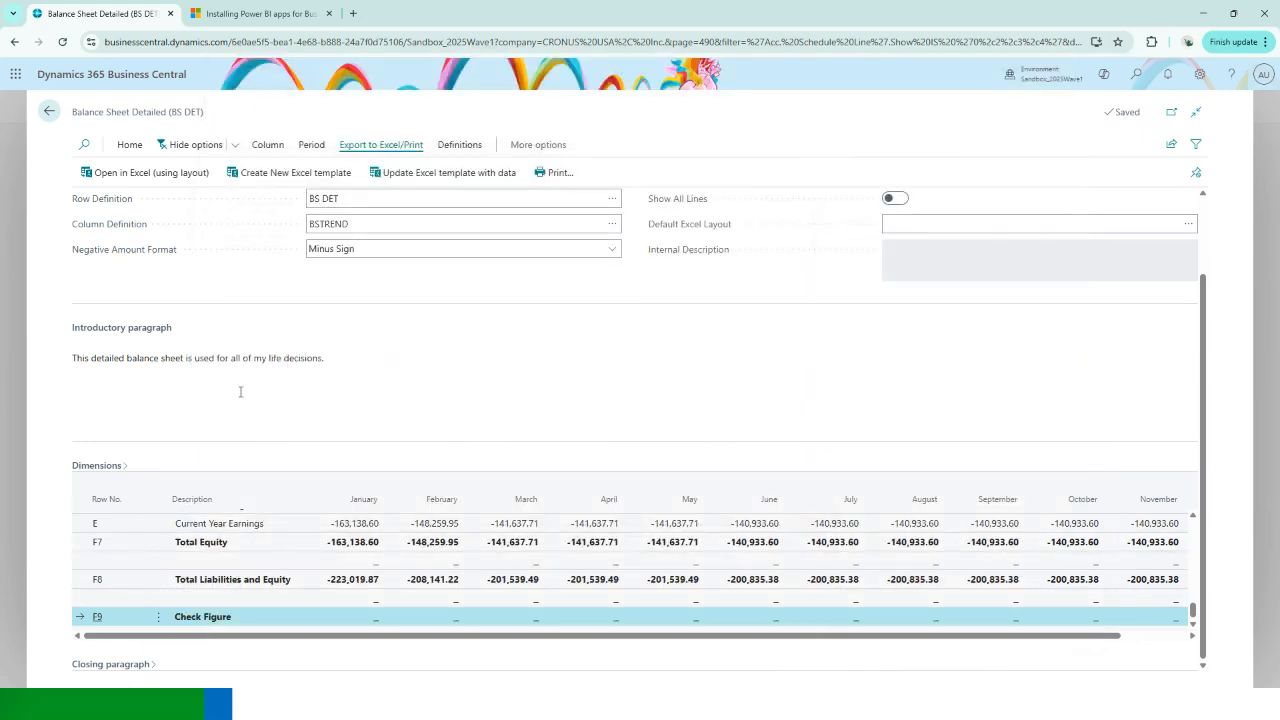
# Step: Review the introductory paragraph text on the BS DET report page, then return to the Financial Reporting list
pyautogui.click(94, 363)
pyautogui.moveTo(83, 360); pyautogui.dragTo(337, 354)
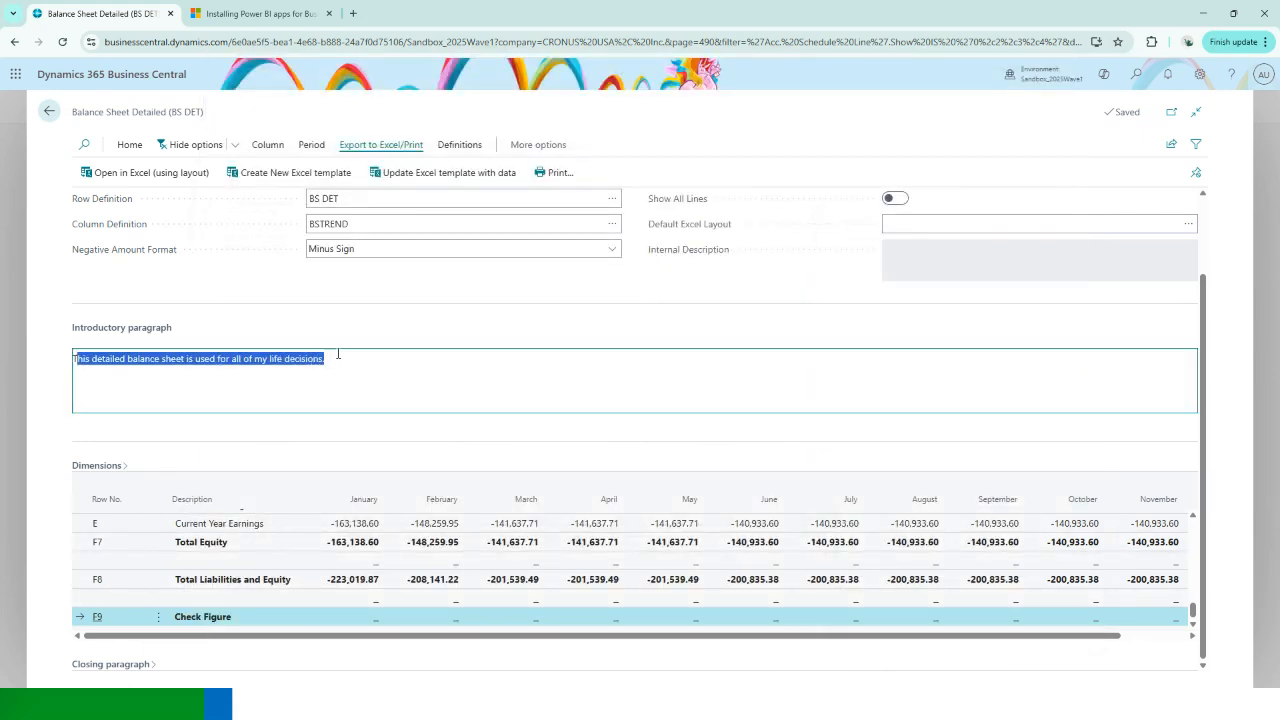
pyautogui.click(459, 452)
pyautogui.click(398, 386)
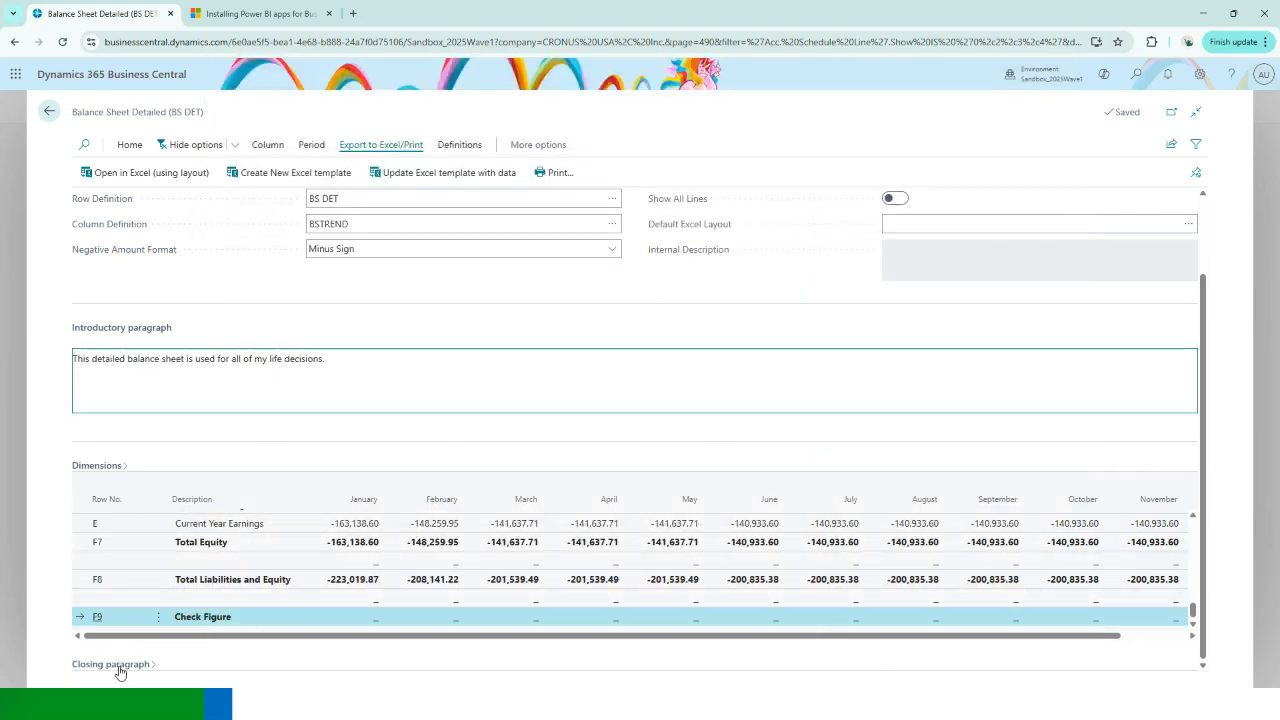
pyautogui.scroll(-1, 199, 671)
pyautogui.scroll(2, 249, 629)
pyautogui.click(50, 112)
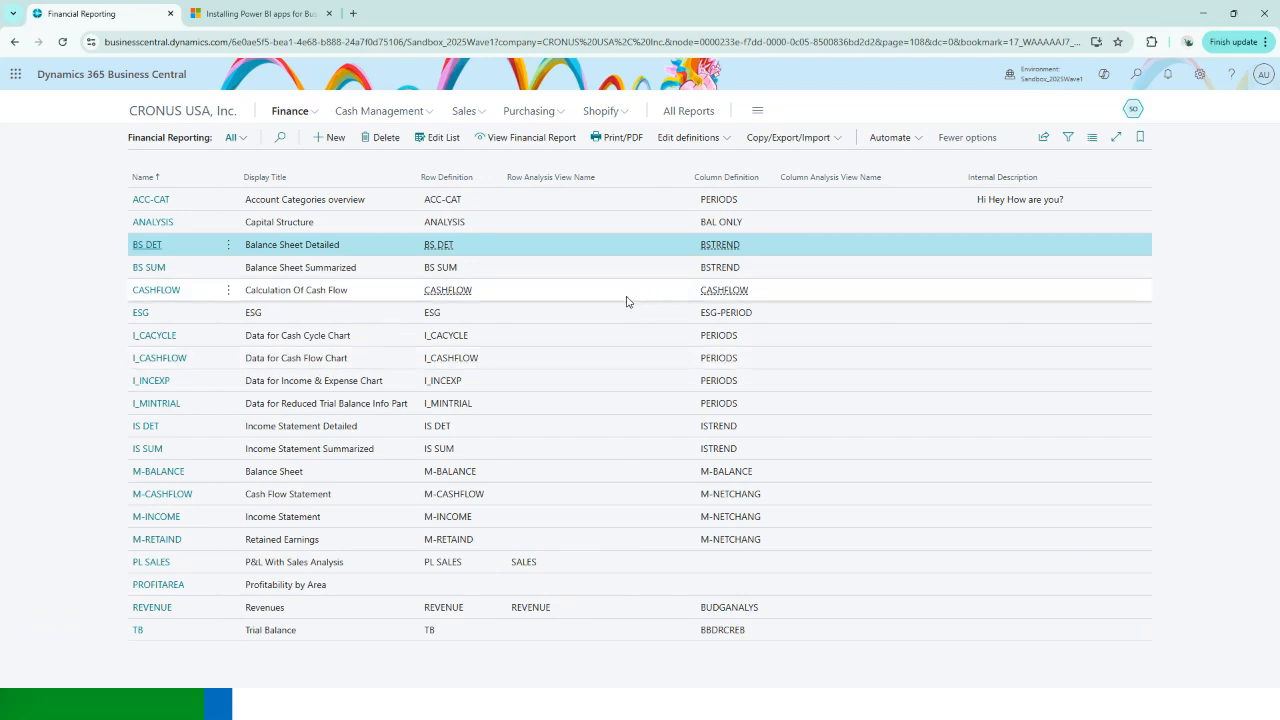
# Step: Export the report definition of BS DET and look at the option for importing a report definition
pyautogui.click(811, 146)
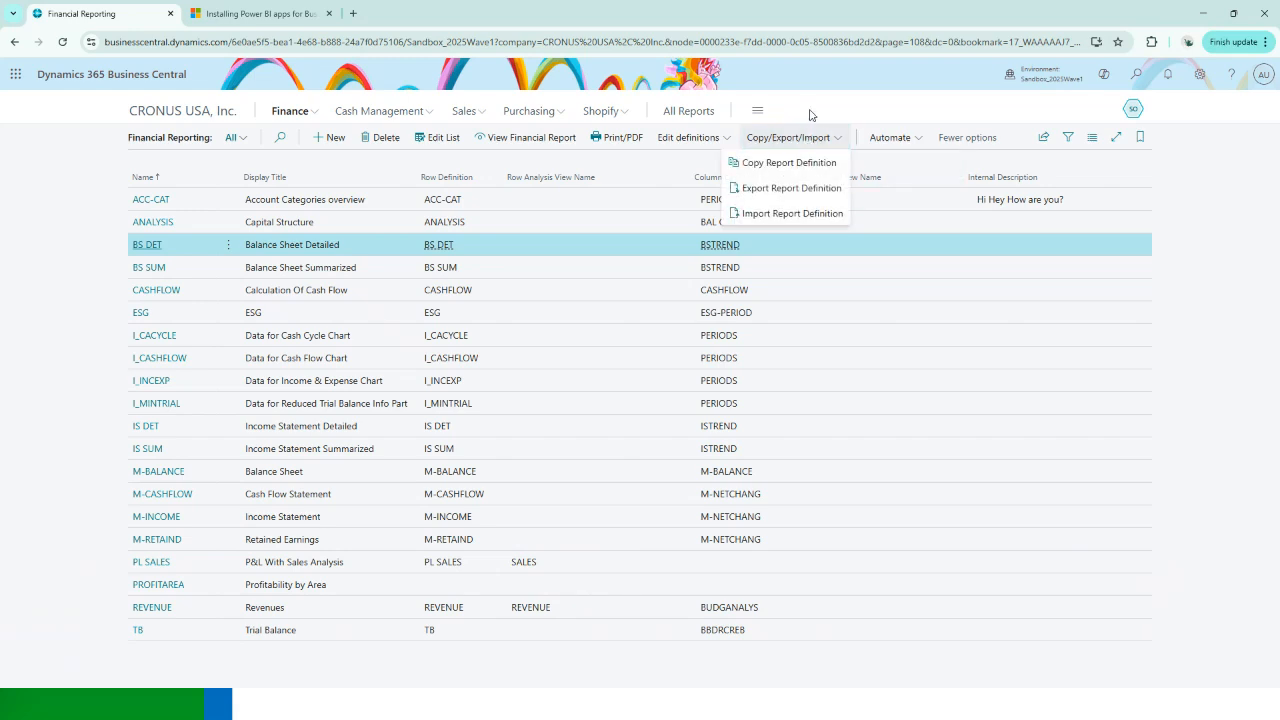
pyautogui.click(811, 115)
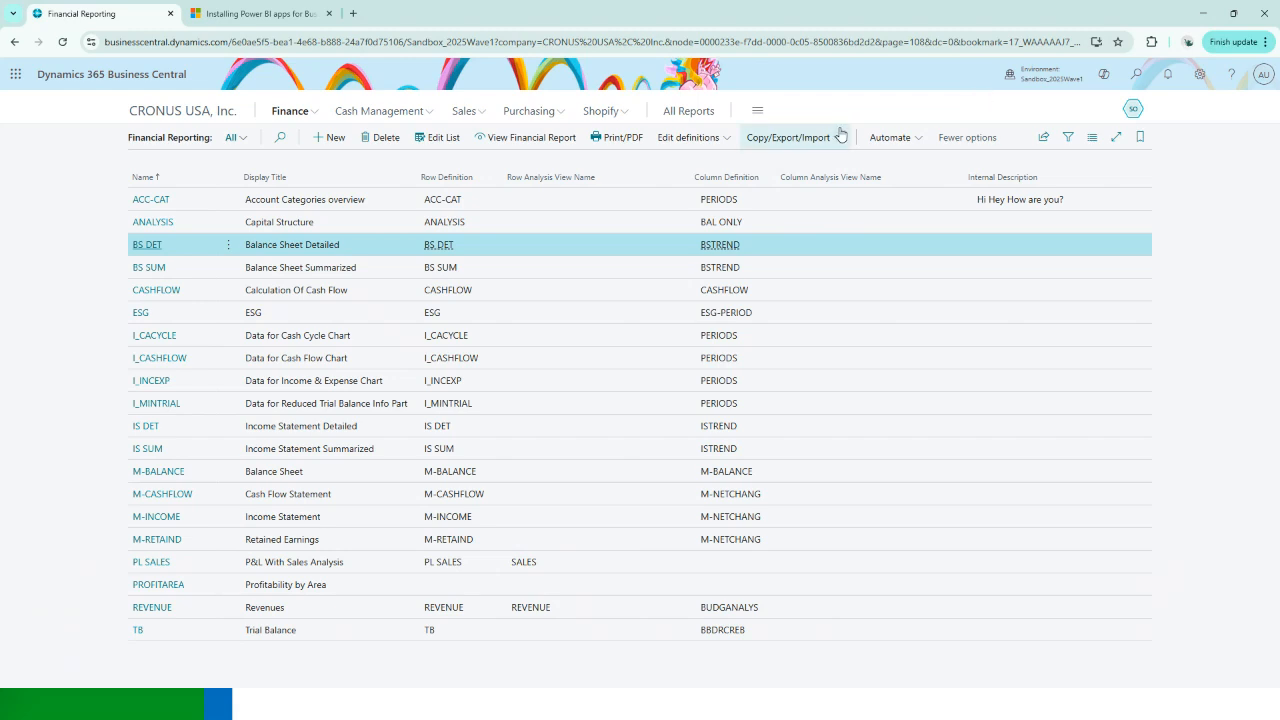
pyautogui.click(841, 135)
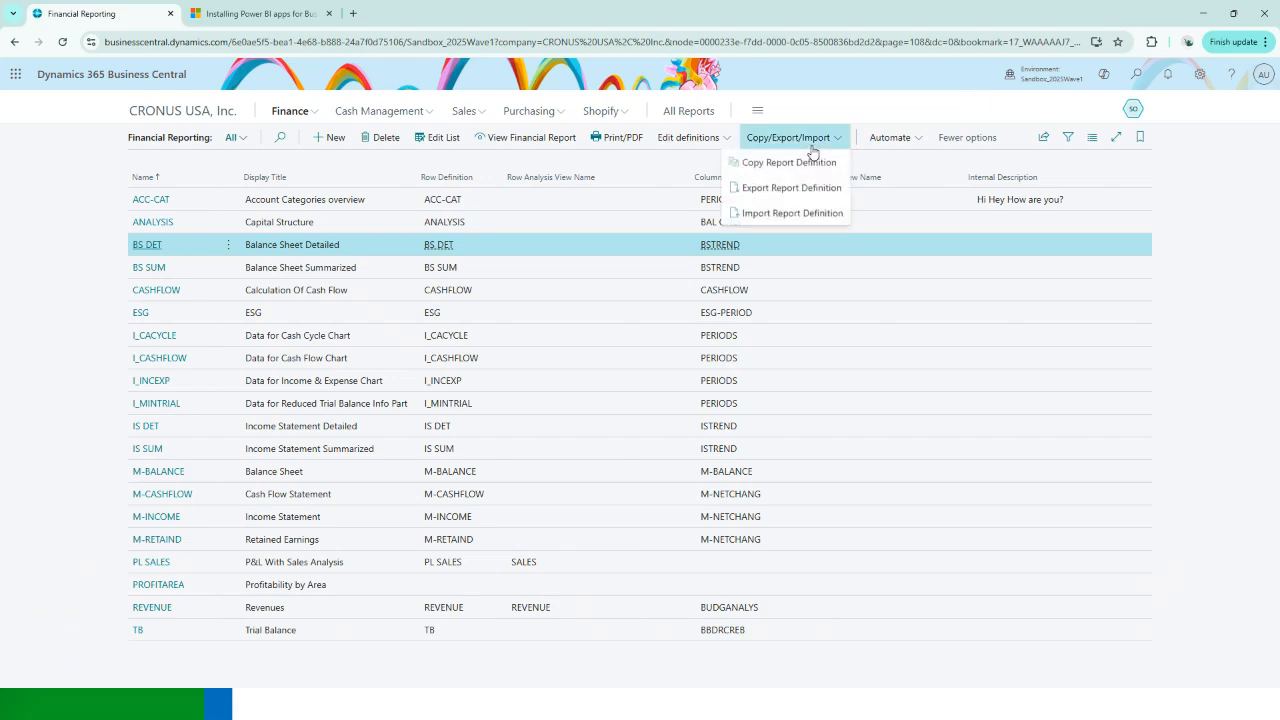
pyautogui.click(762, 190)
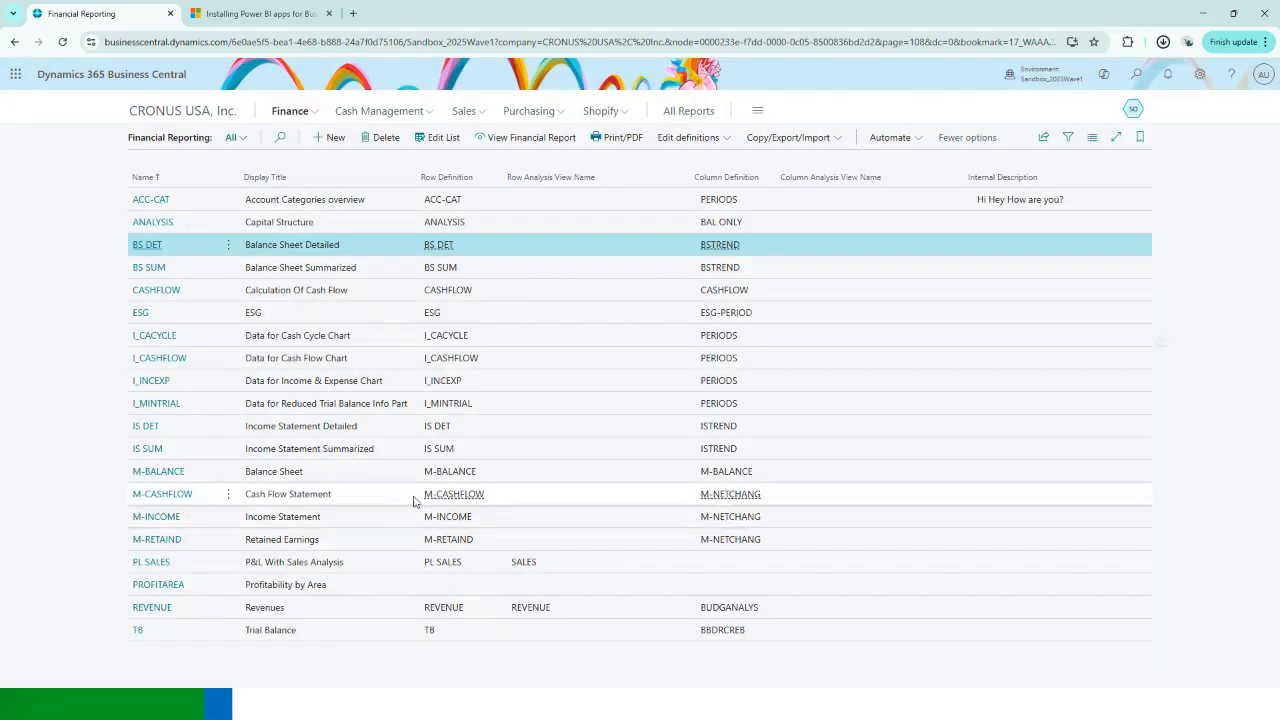
pyautogui.click(797, 140)
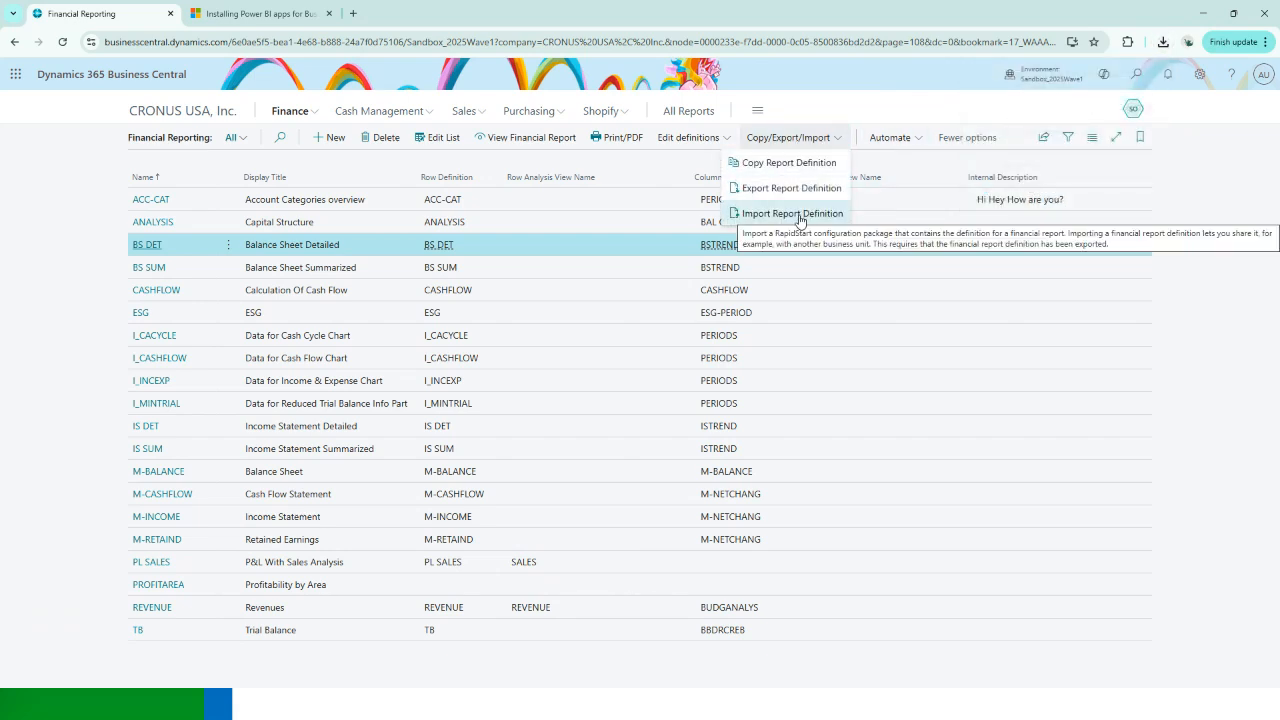
pyautogui.click(825, 100)
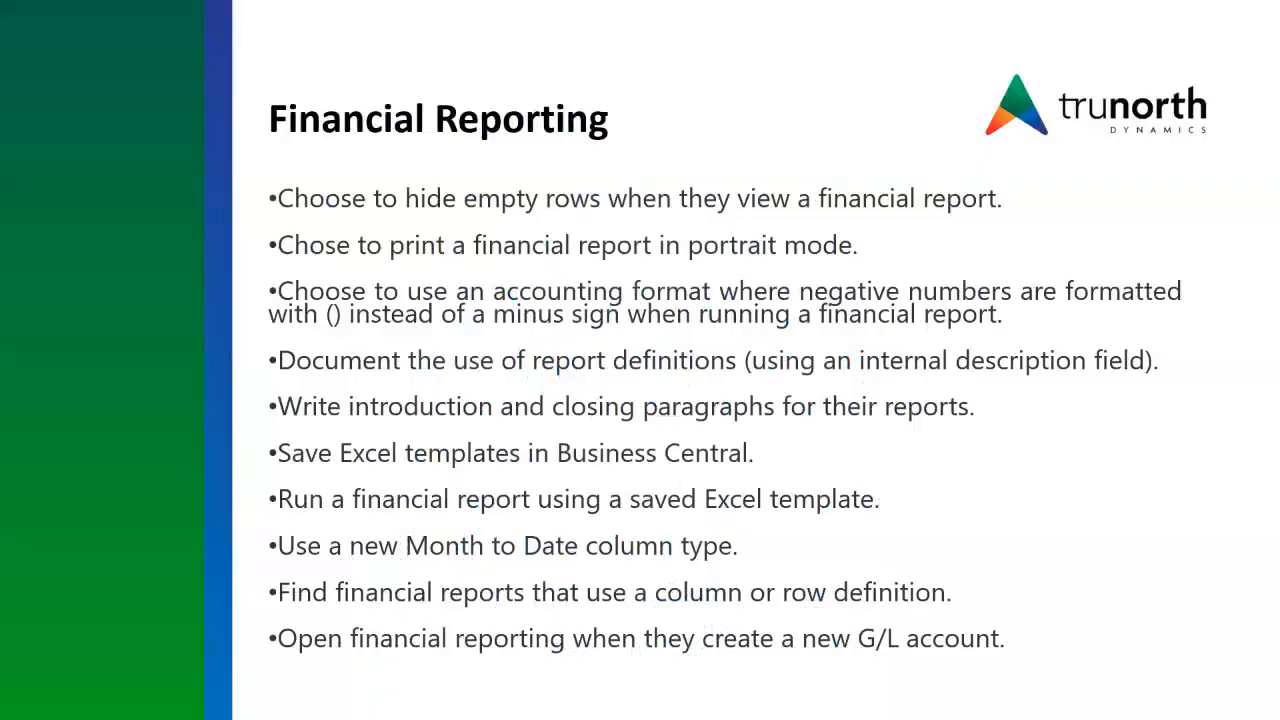
pyautogui.click(522, 402)
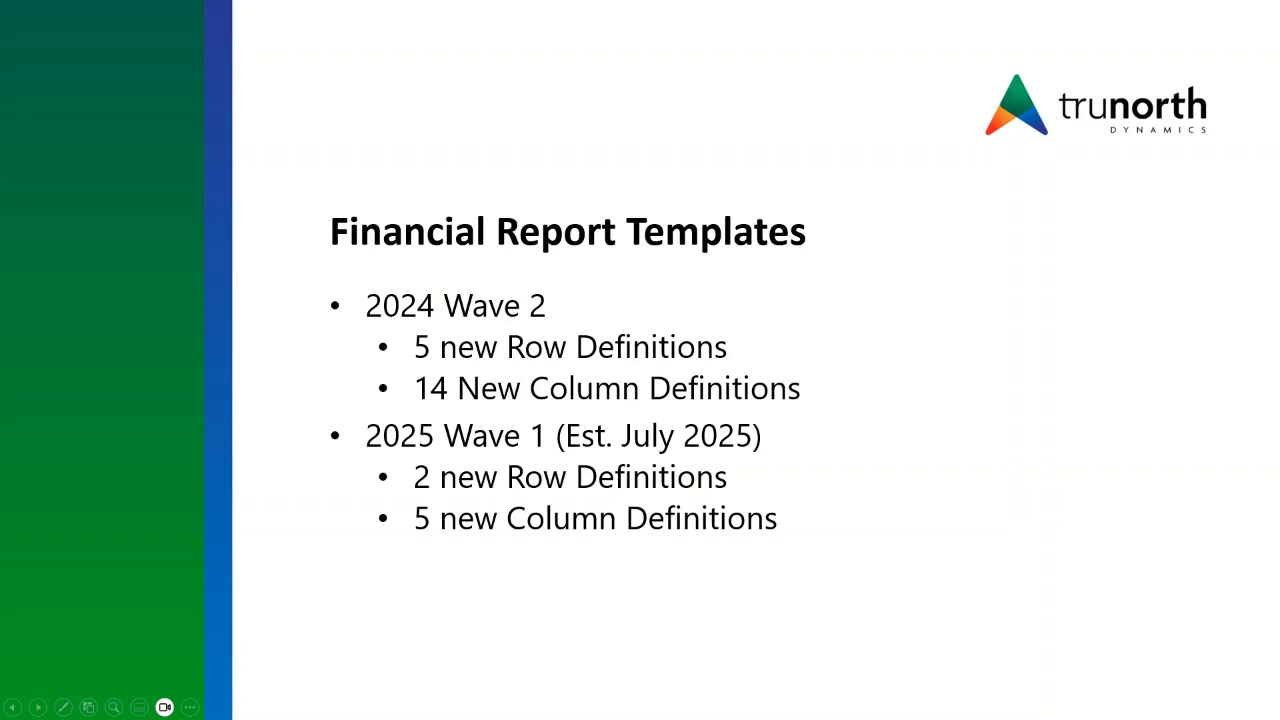
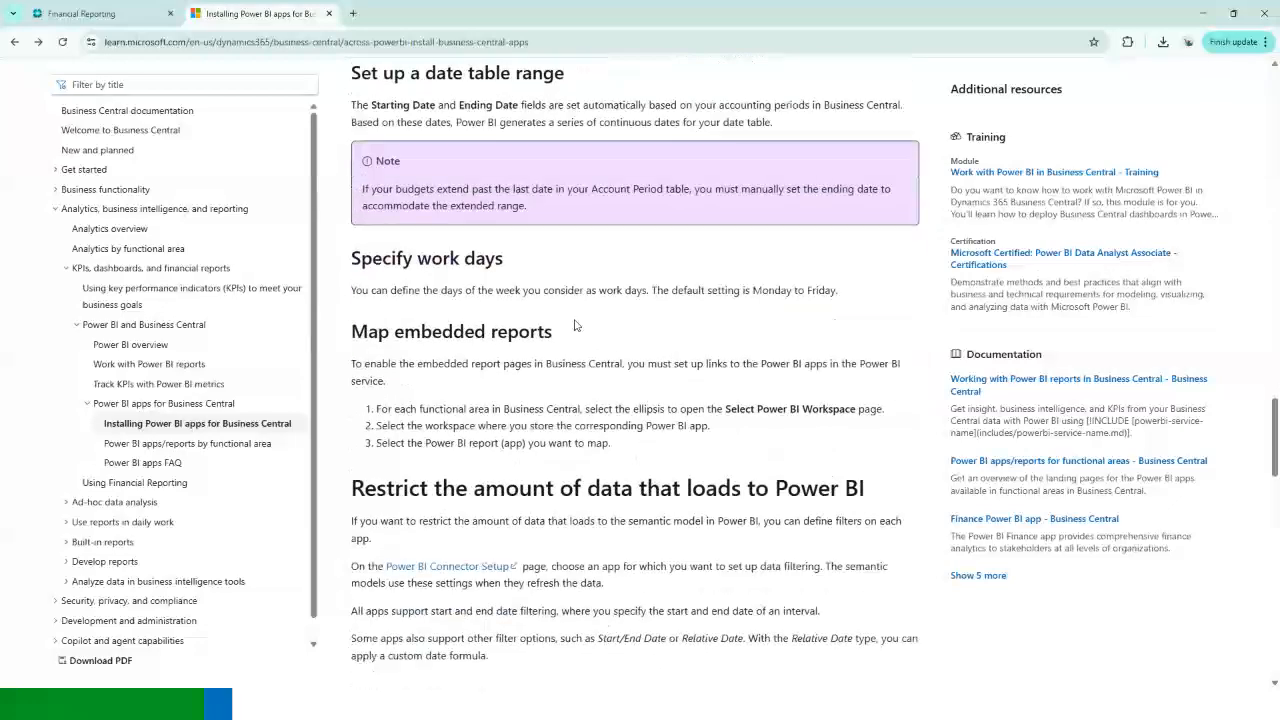
# Step: Open the Microsoft Learn article on Power BI apps by functional area and review its list of reports and landing pages
pyautogui.scroll(-8, 575, 324)
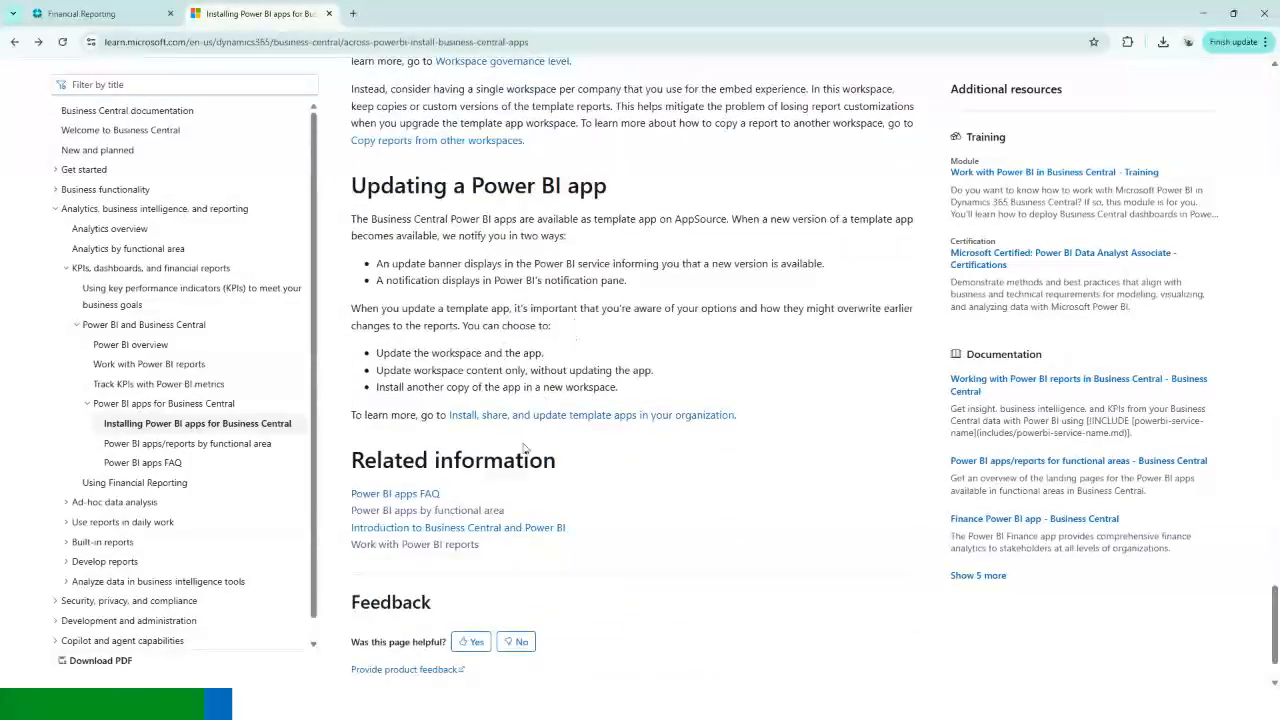
pyautogui.click(500, 514)
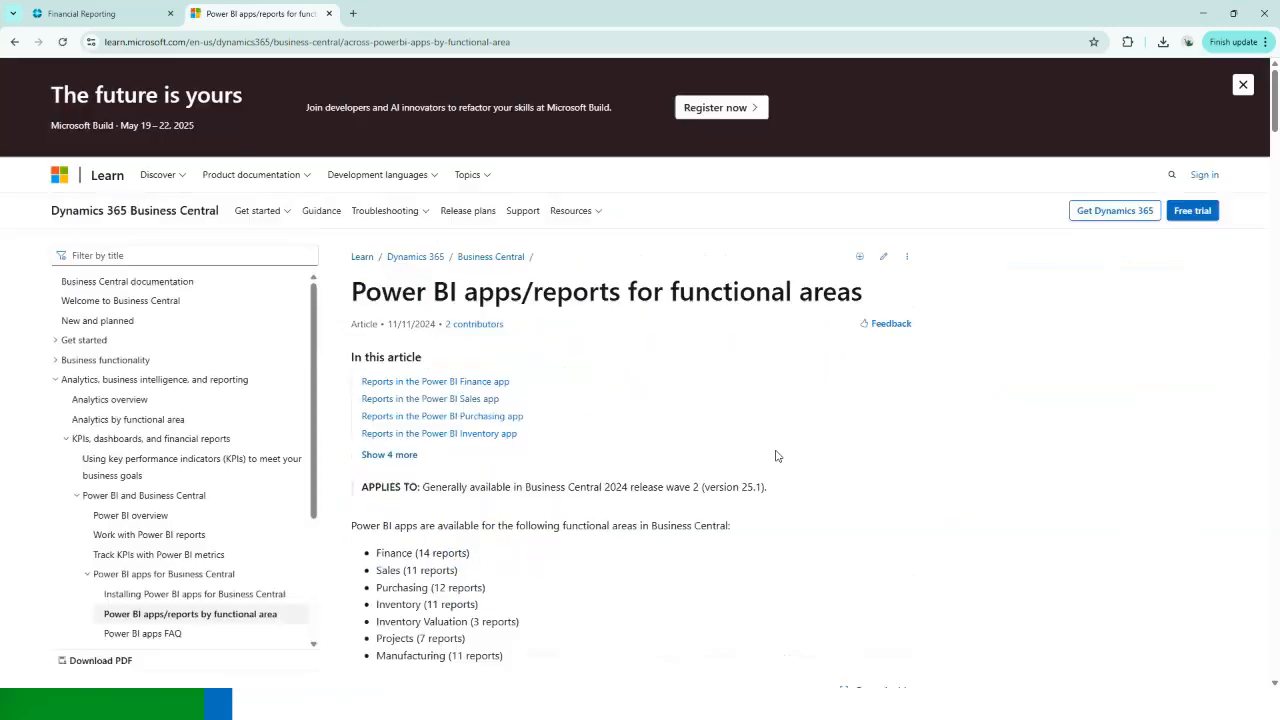
pyautogui.scroll(-1, 469, 541)
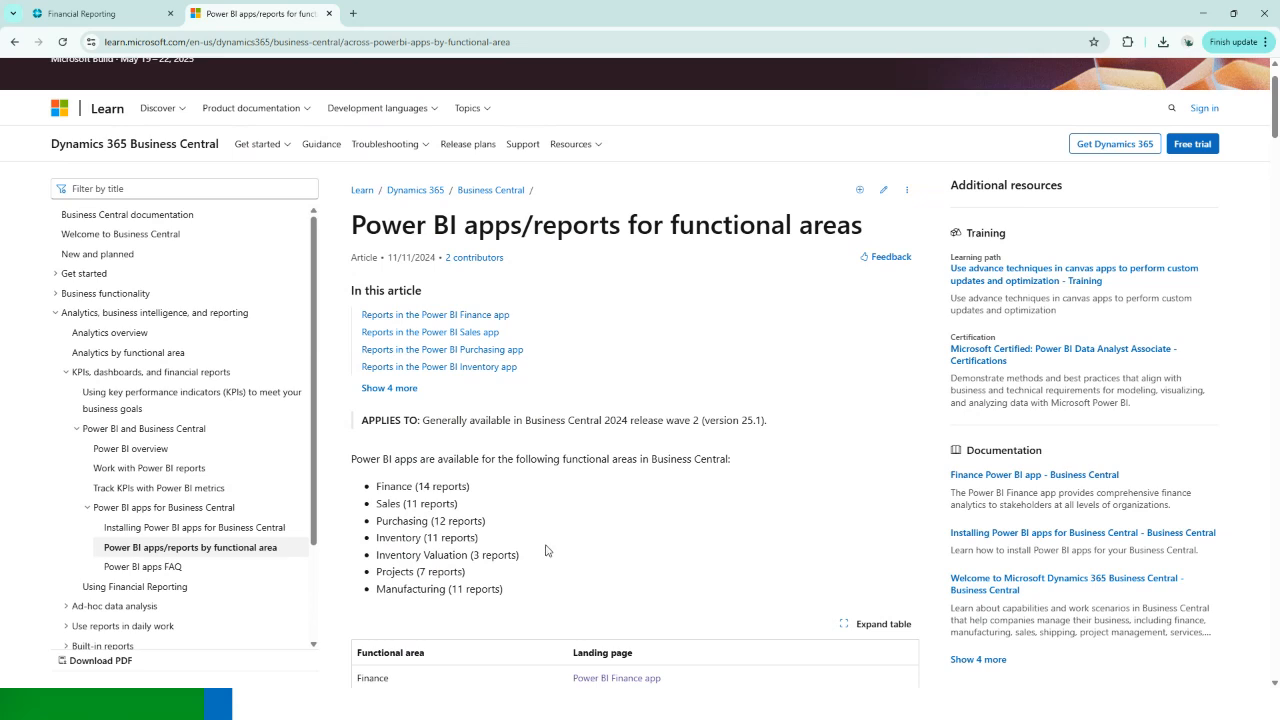
pyautogui.scroll(-1, 545, 550)
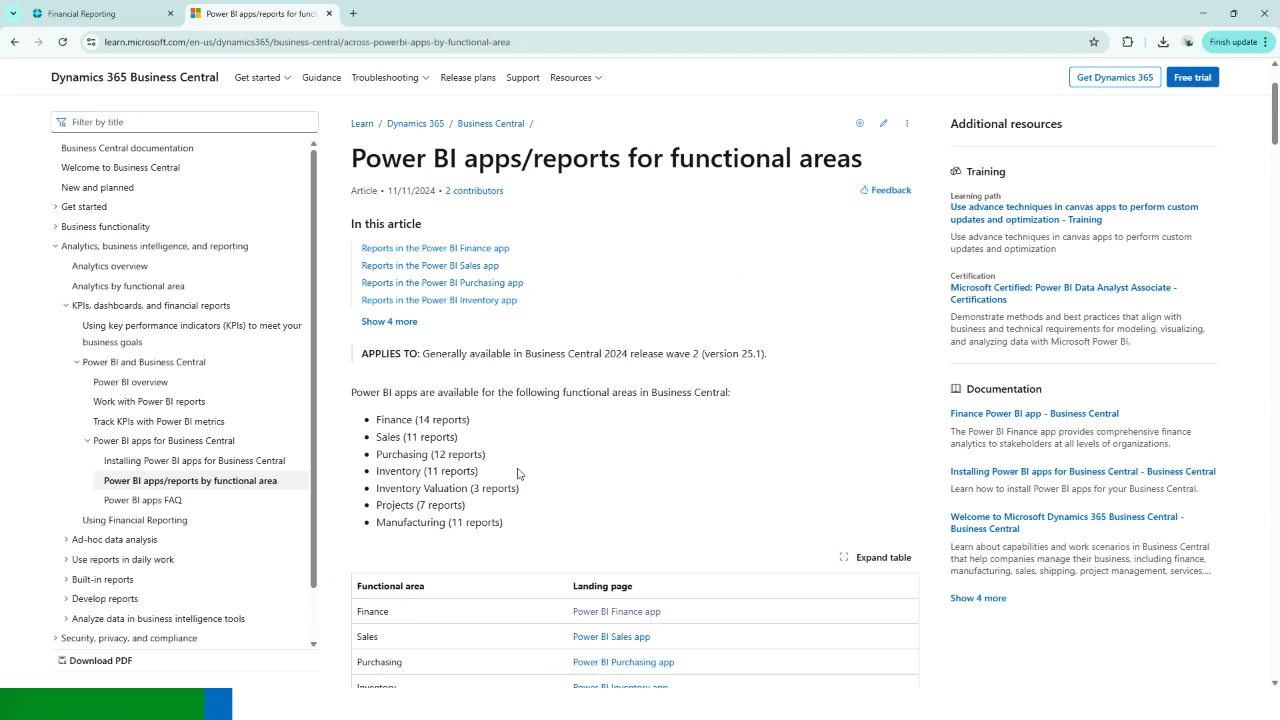
pyautogui.scroll(-3, 518, 485)
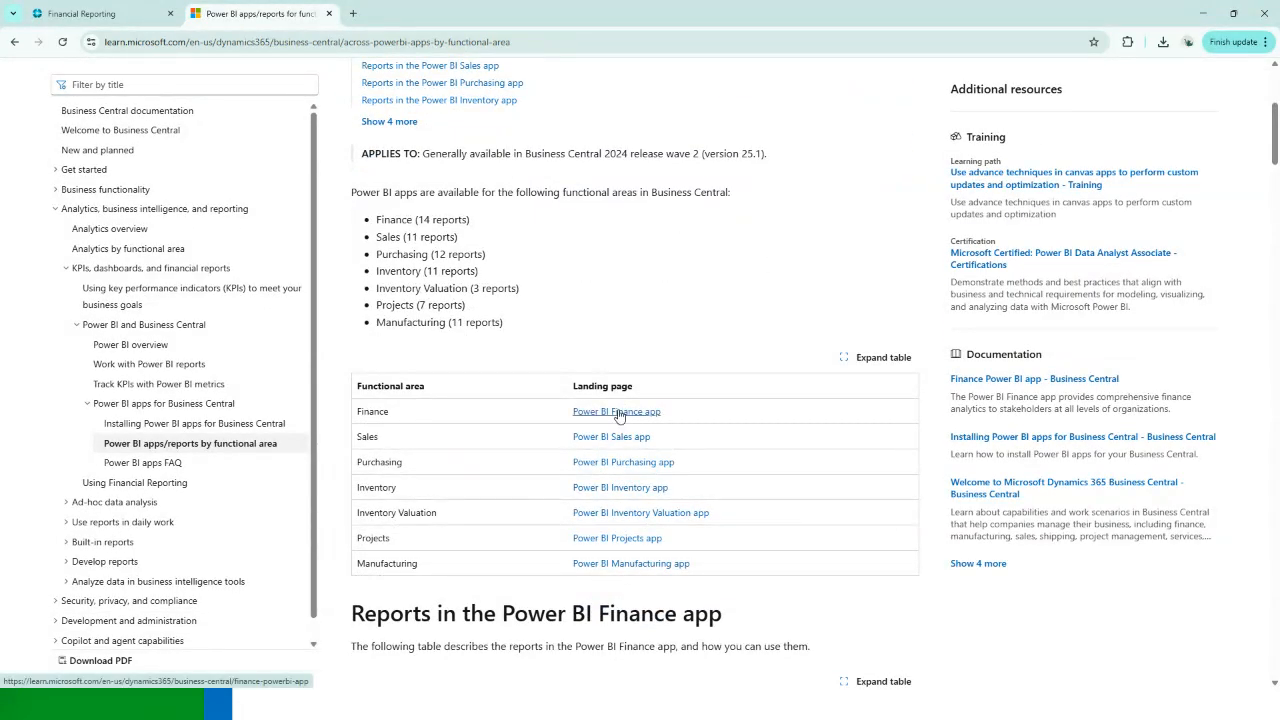
# Step: Open the Power BI Finance app article and look through the finance reports it covers
pyautogui.click(617, 412)
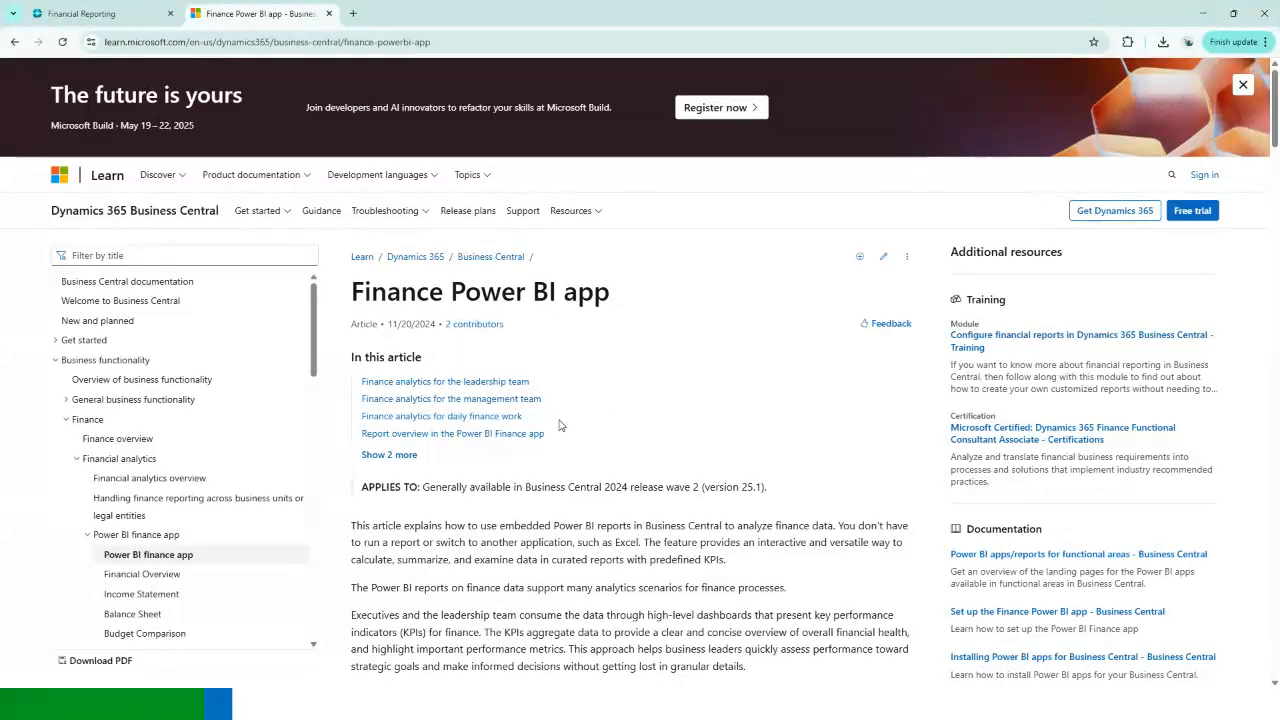
pyautogui.scroll(-1, 560, 420)
pyautogui.scroll(-2, 559, 420)
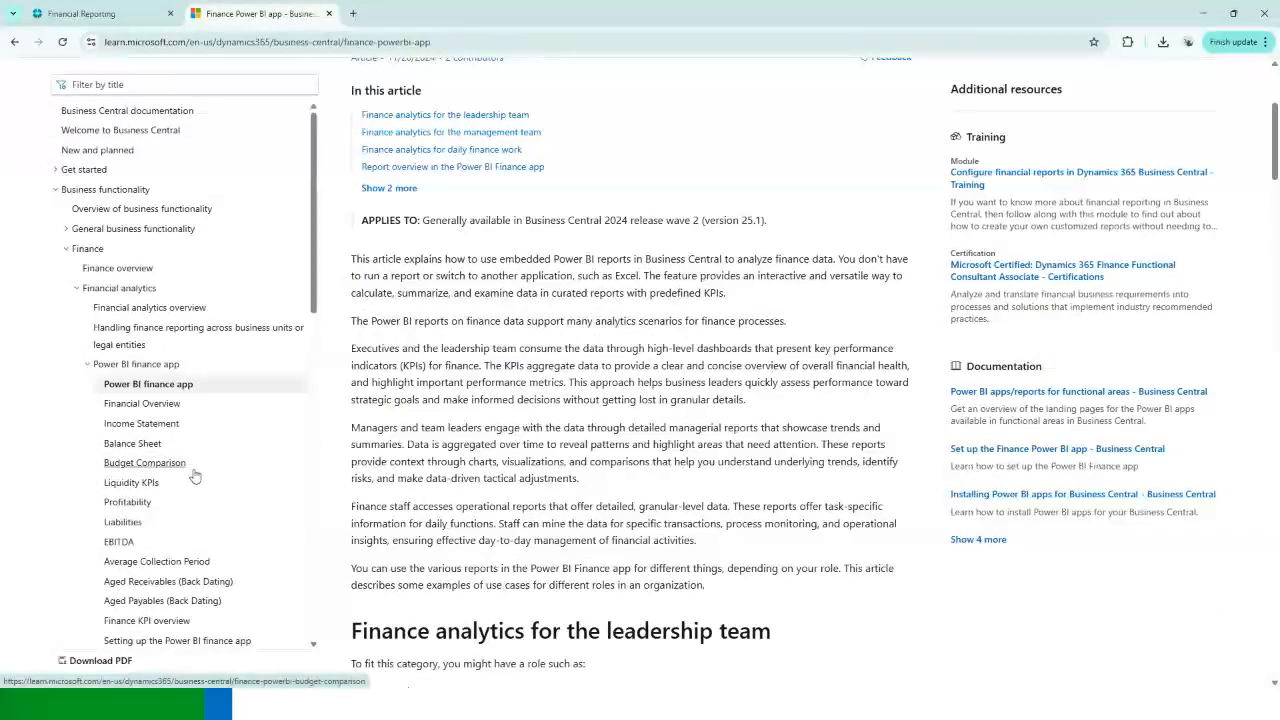
pyautogui.scroll(-1, 199, 479)
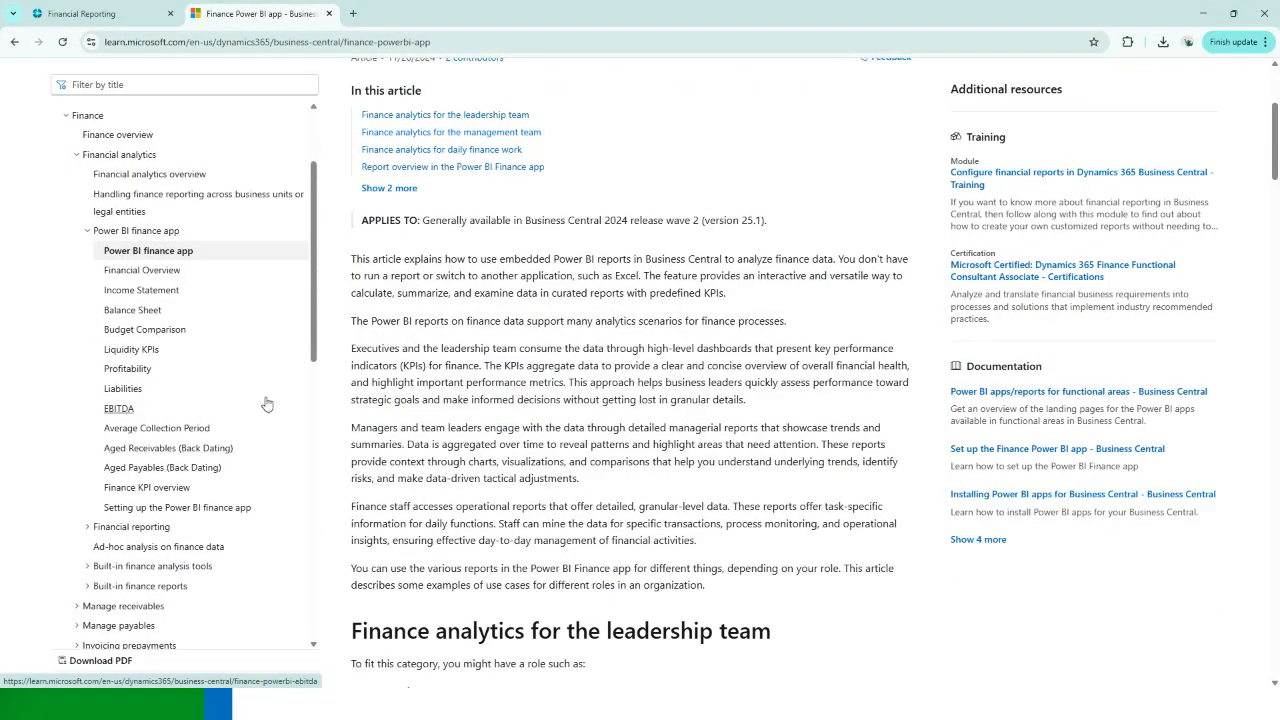
# Step: Switch back to Business Central, go to the home page and open the role explorer showing all roles
pyautogui.click(104, 15)
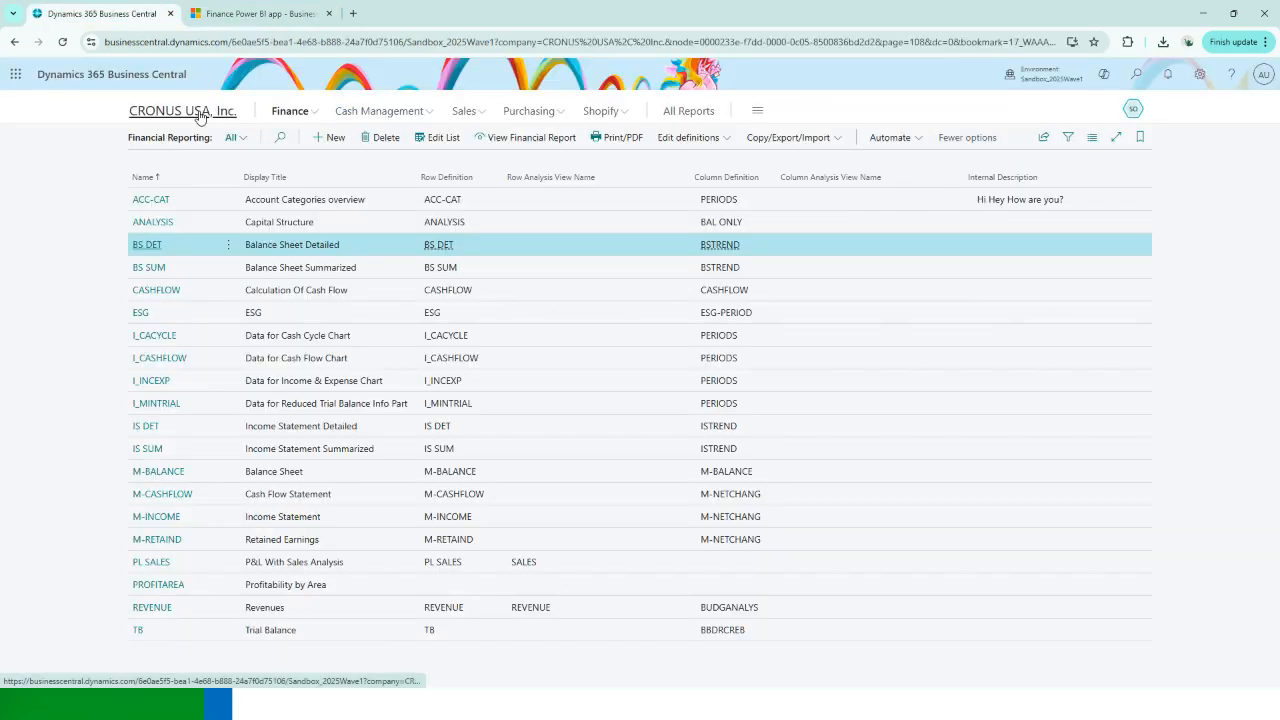
pyautogui.click(200, 112)
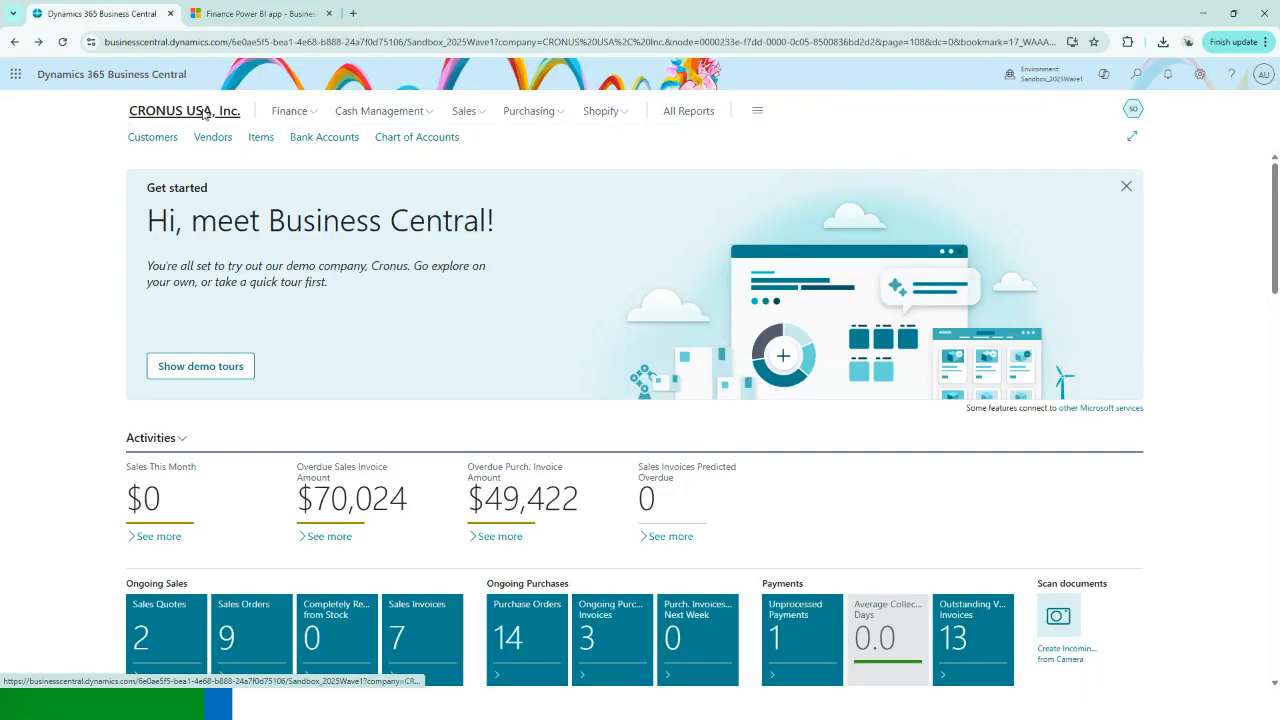
pyautogui.click(761, 113)
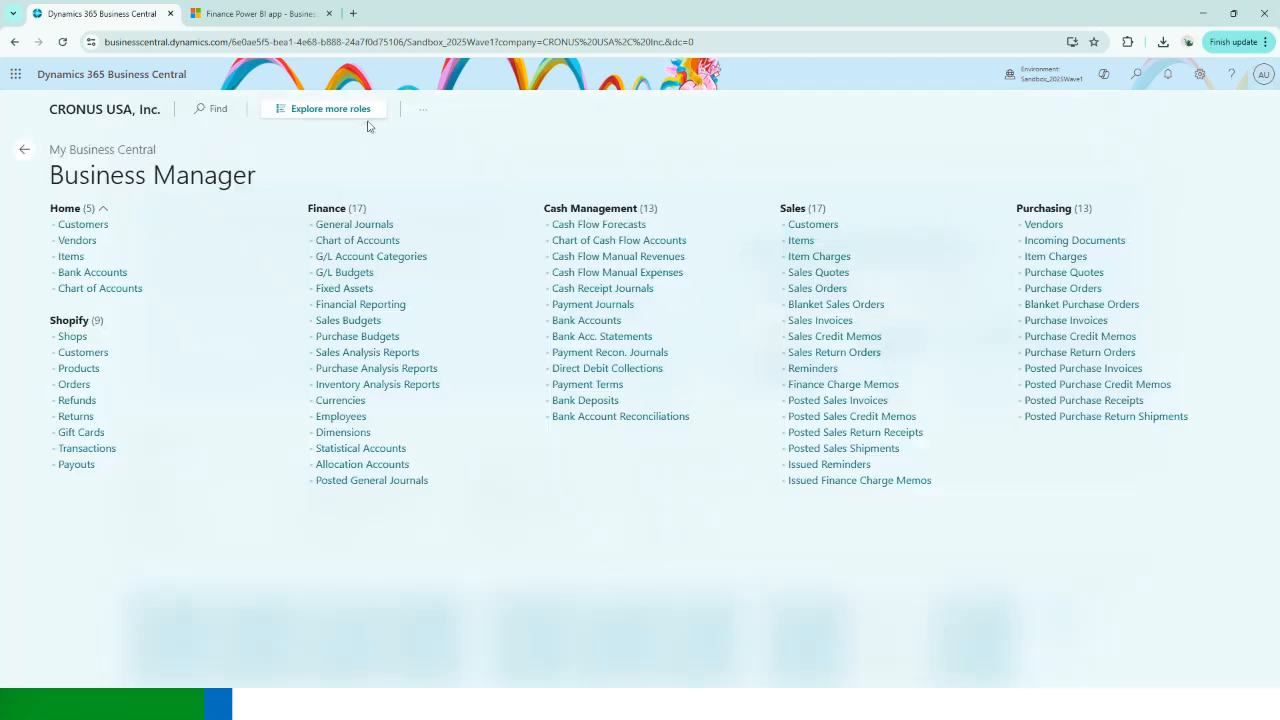
pyautogui.click(340, 110)
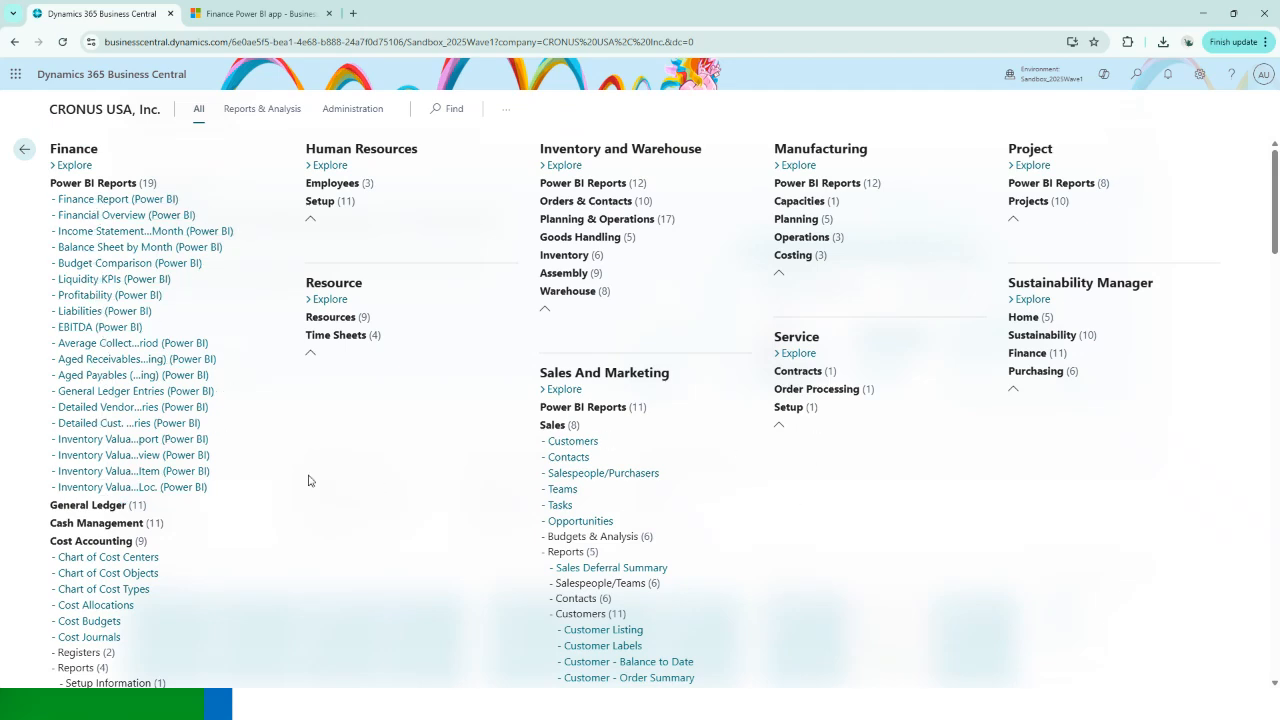
# Step: Find "Power" in the role explorer and open the Profitability (Power BI) report under Finance
pyautogui.click(450, 112)
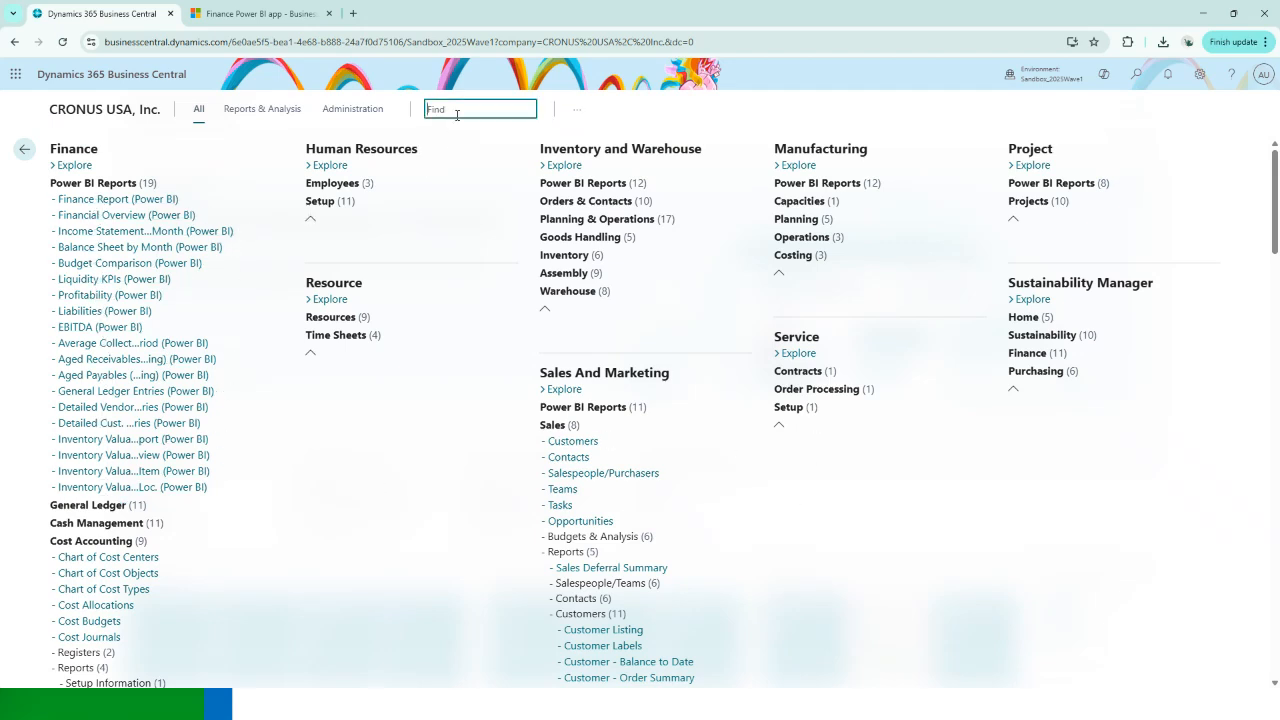
pyautogui.write('POw')
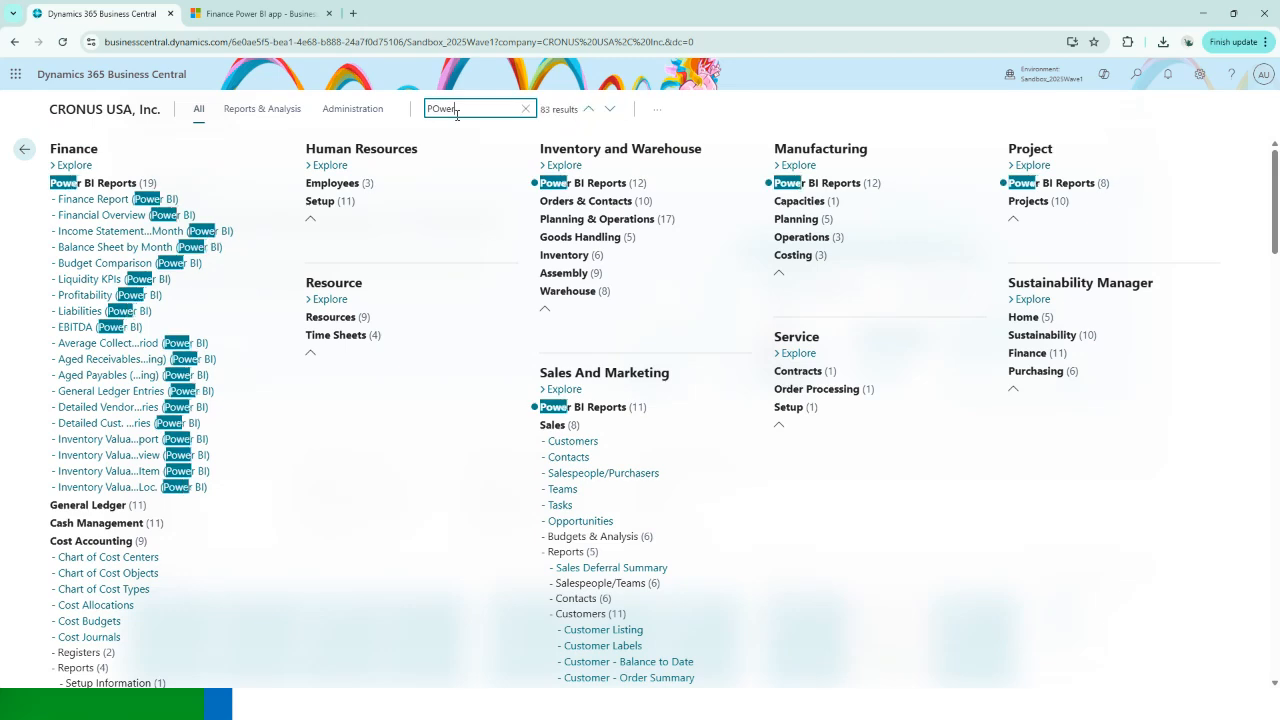
pyautogui.write('er')
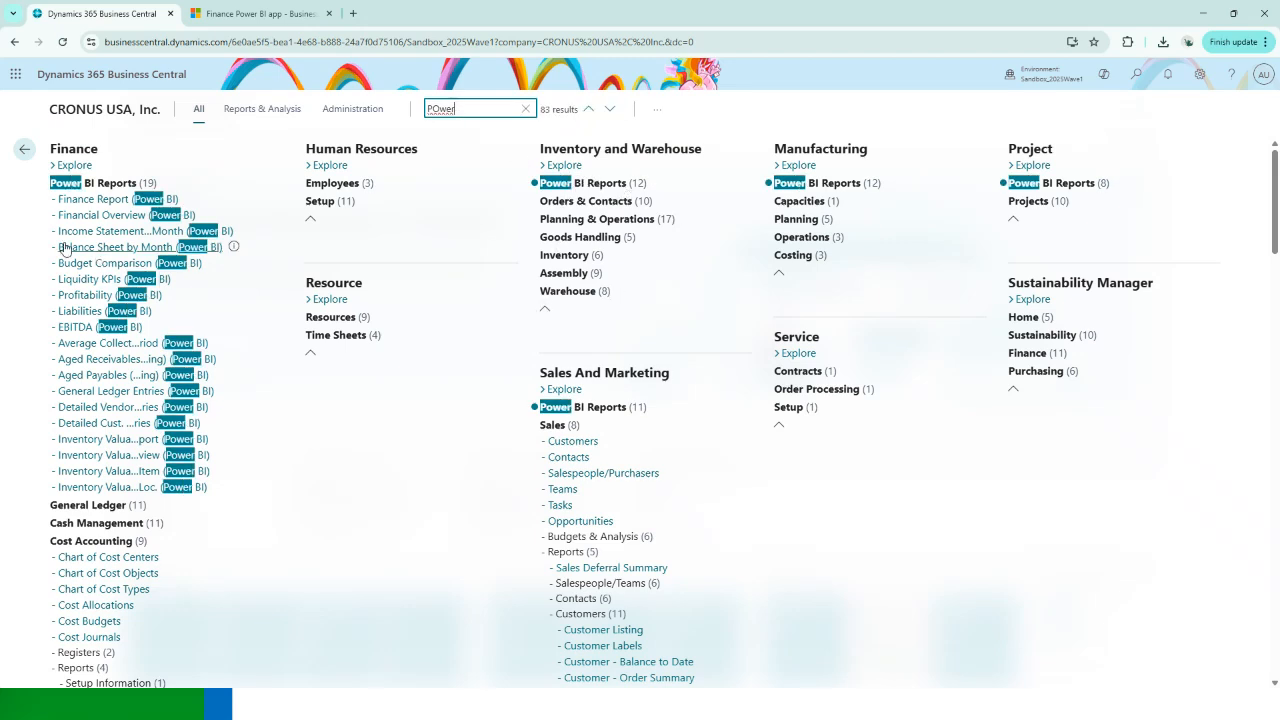
pyautogui.click(172, 295)
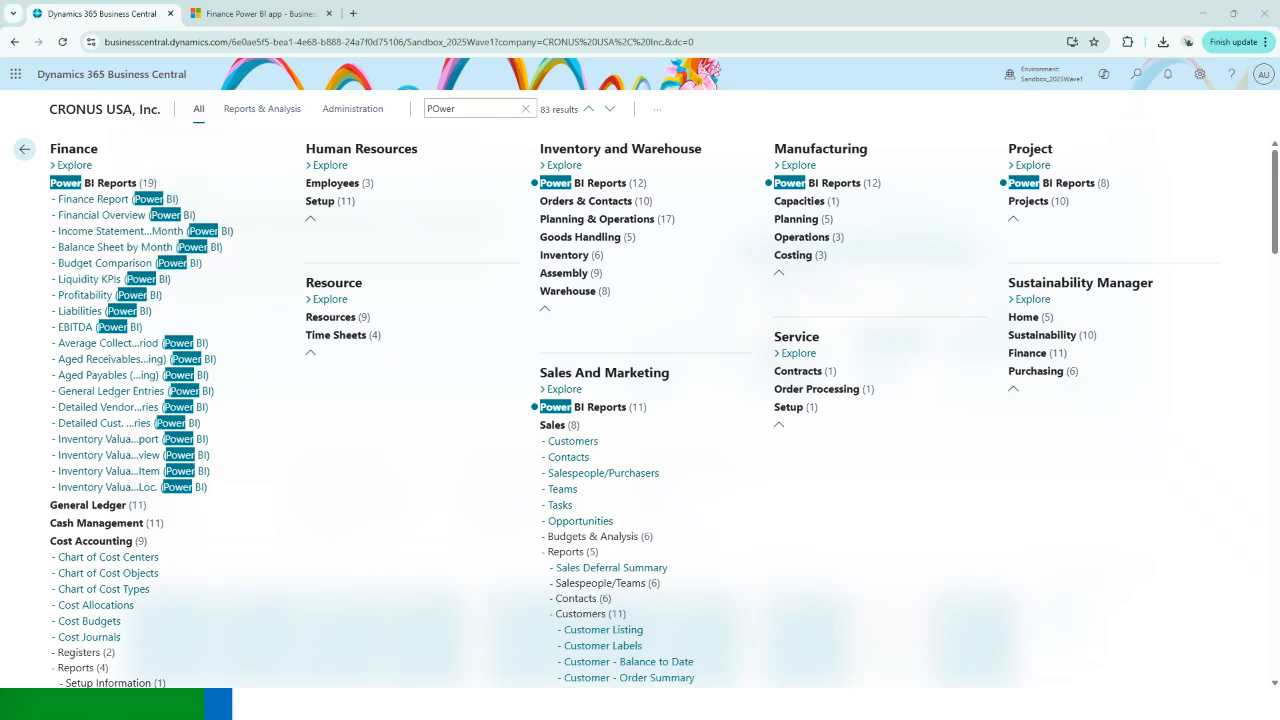
pyautogui.moveTo(2, 72); pyautogui.dragTo(847, 58)
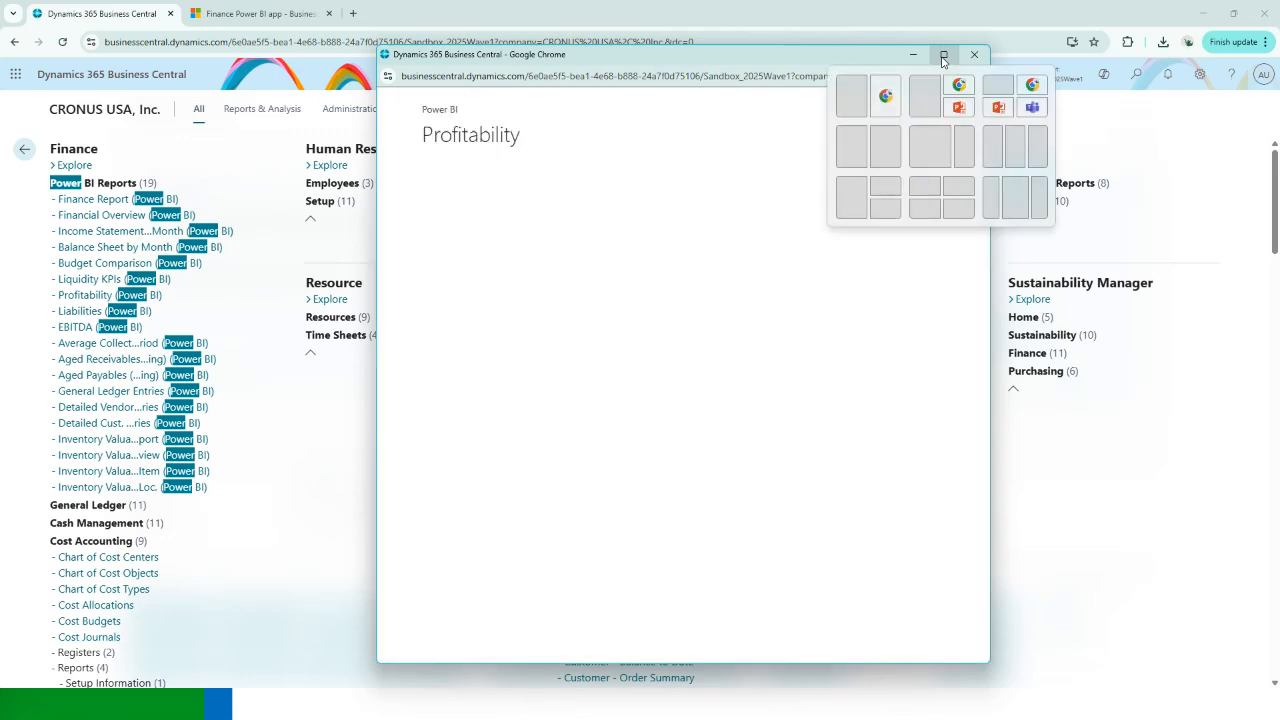
# Step: View the Profitability report maximized, close it, and open the Liabilities (Power BI) report under Finance
pyautogui.click(942, 61)
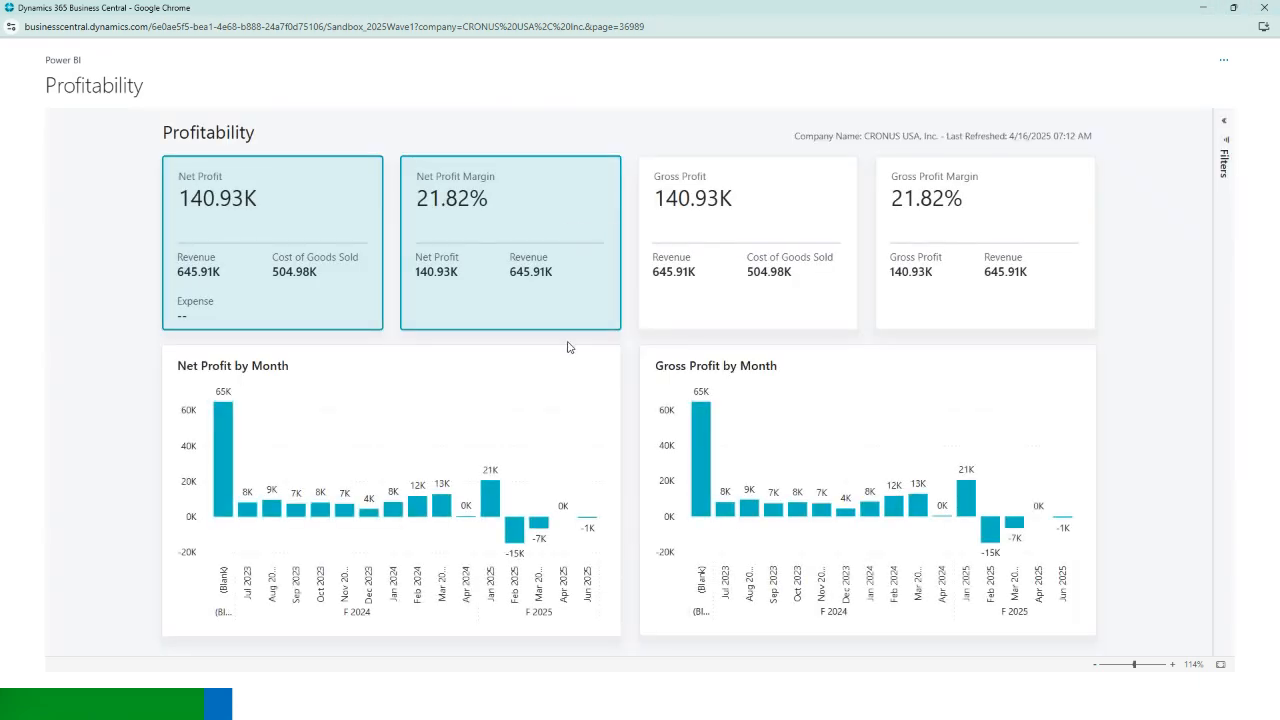
pyautogui.click(1265, 7)
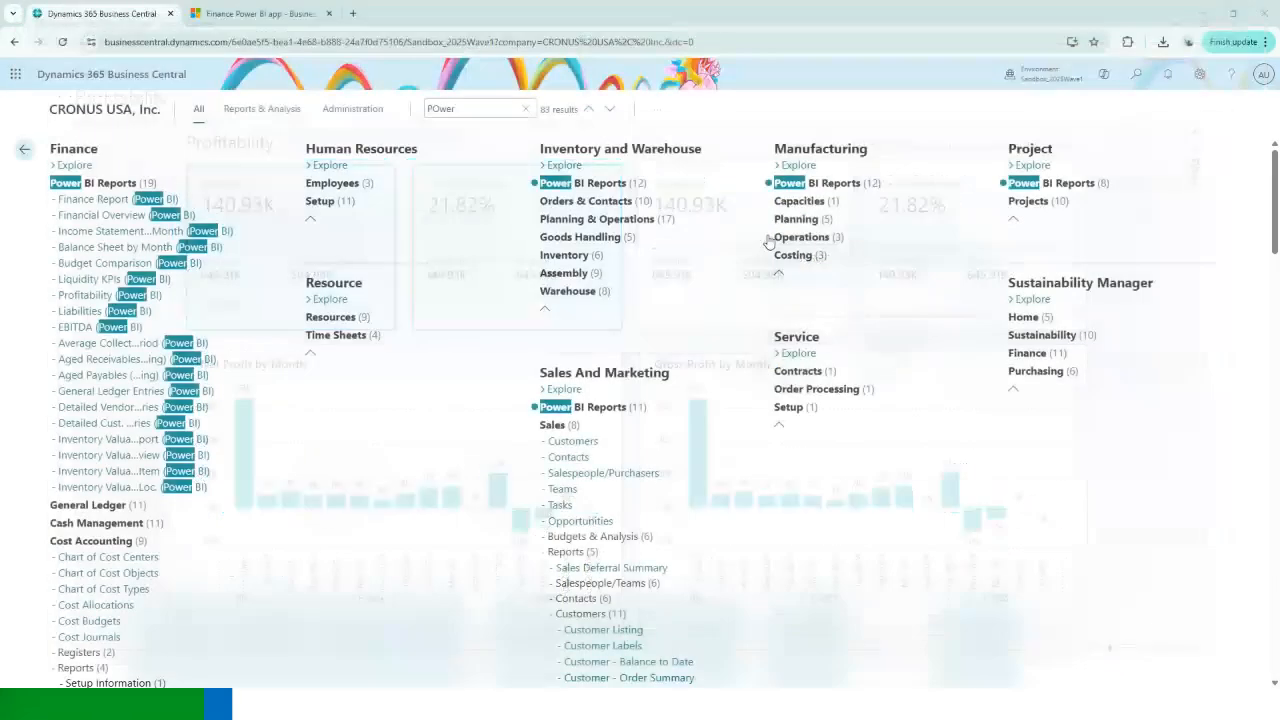
pyautogui.click(99, 314)
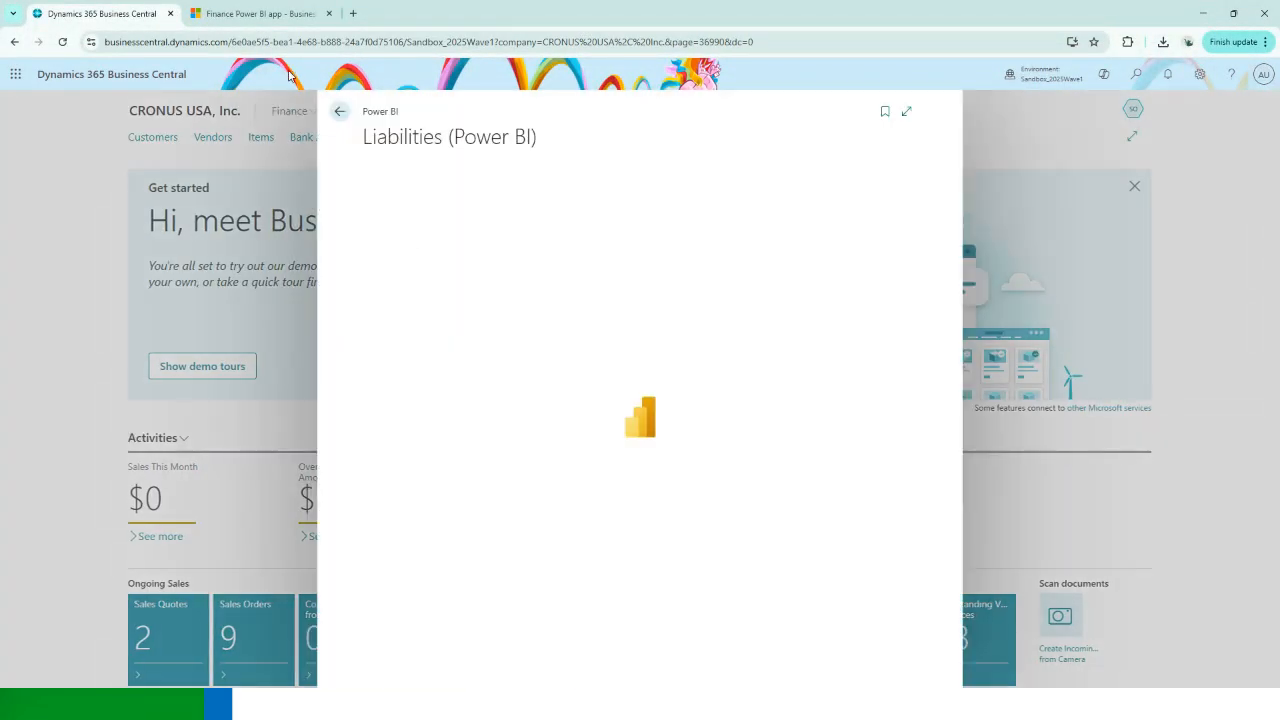
# Step: Open the Power BI site in a new browser tab and launch the Dynamics 365 Business Central Finance Reports app
pyautogui.click(352, 13)
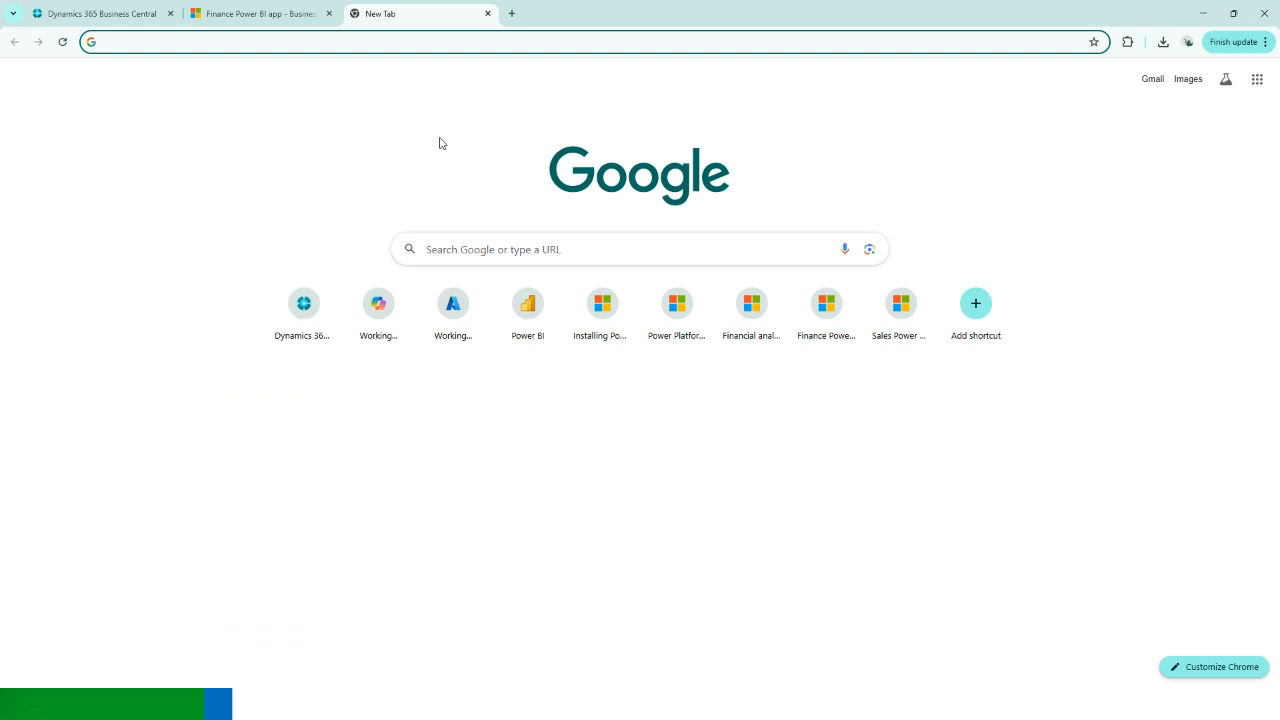
pyautogui.write('powe')
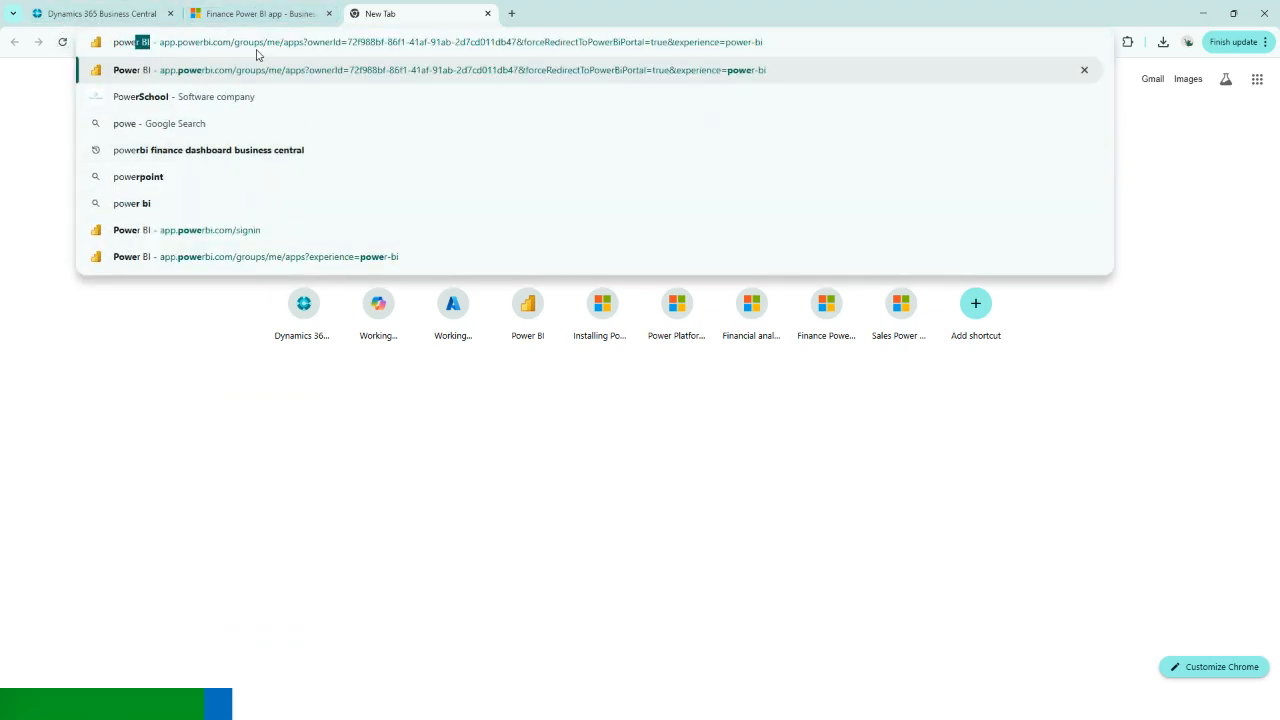
pyautogui.press('Return')
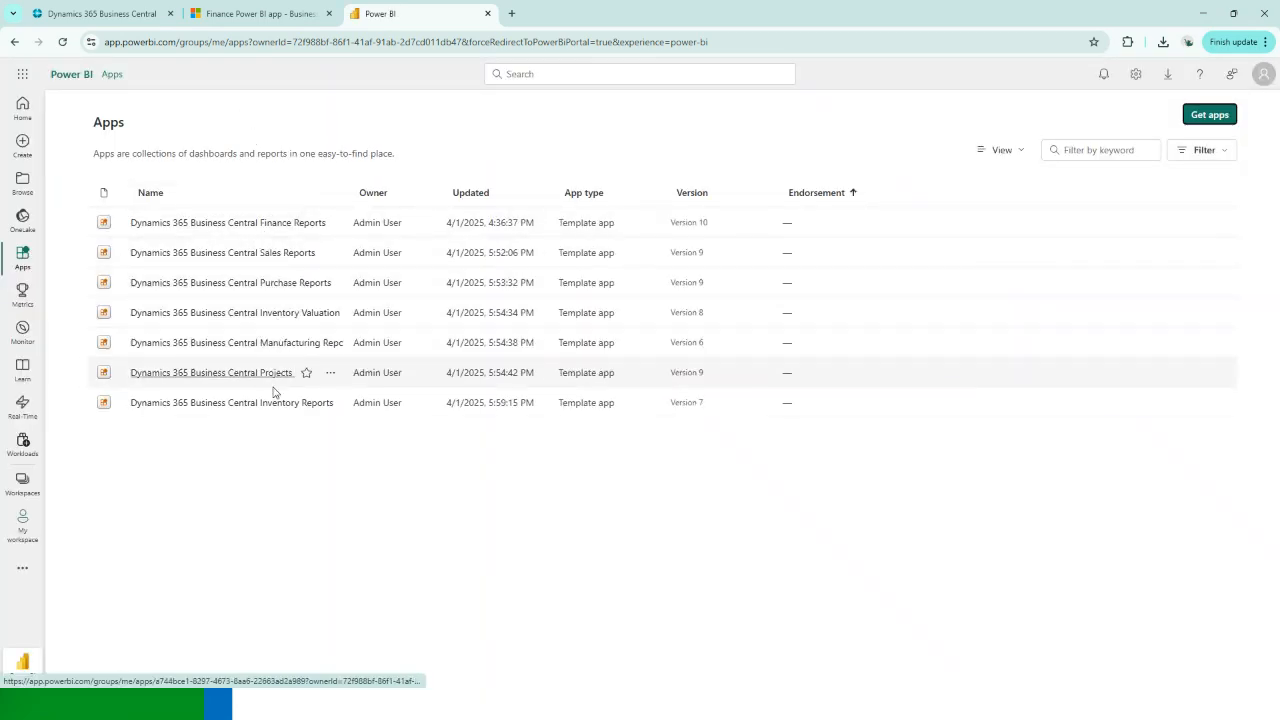
pyautogui.click(251, 231)
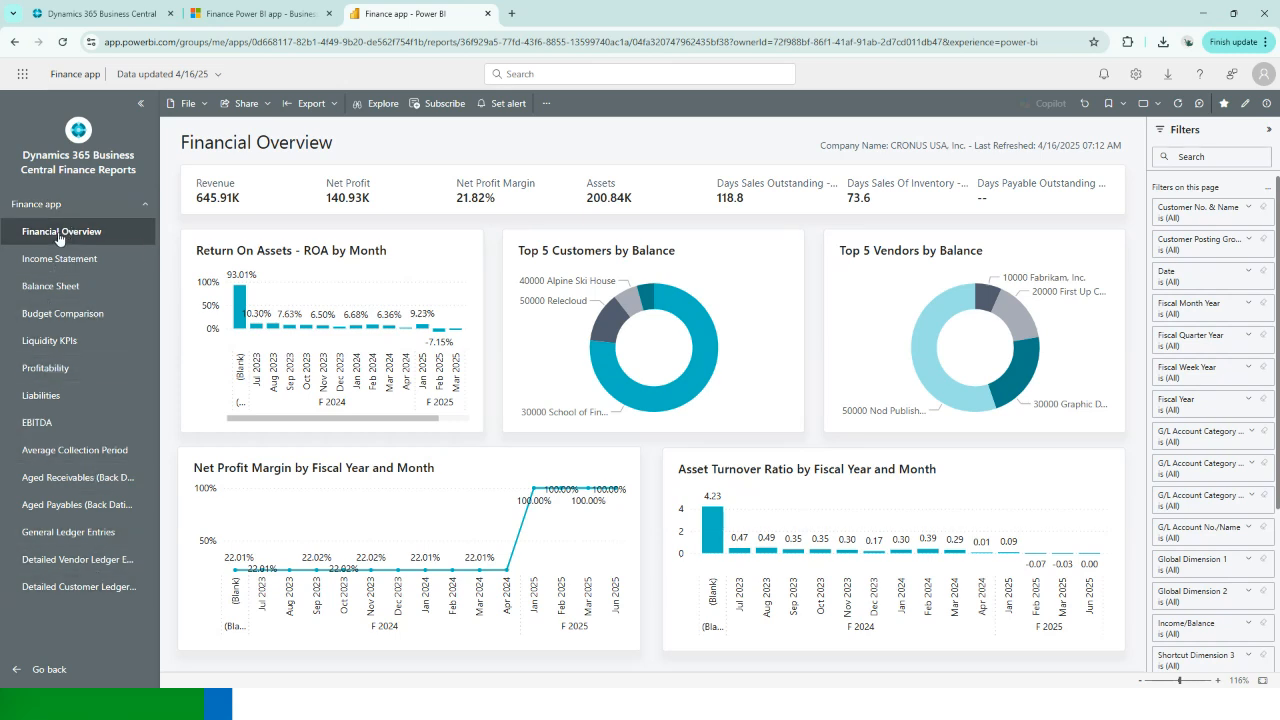
# Step: View the EBITDA and General Ledger Entries pages of the Finance app, and return to Financial Overview
pyautogui.click(37, 423)
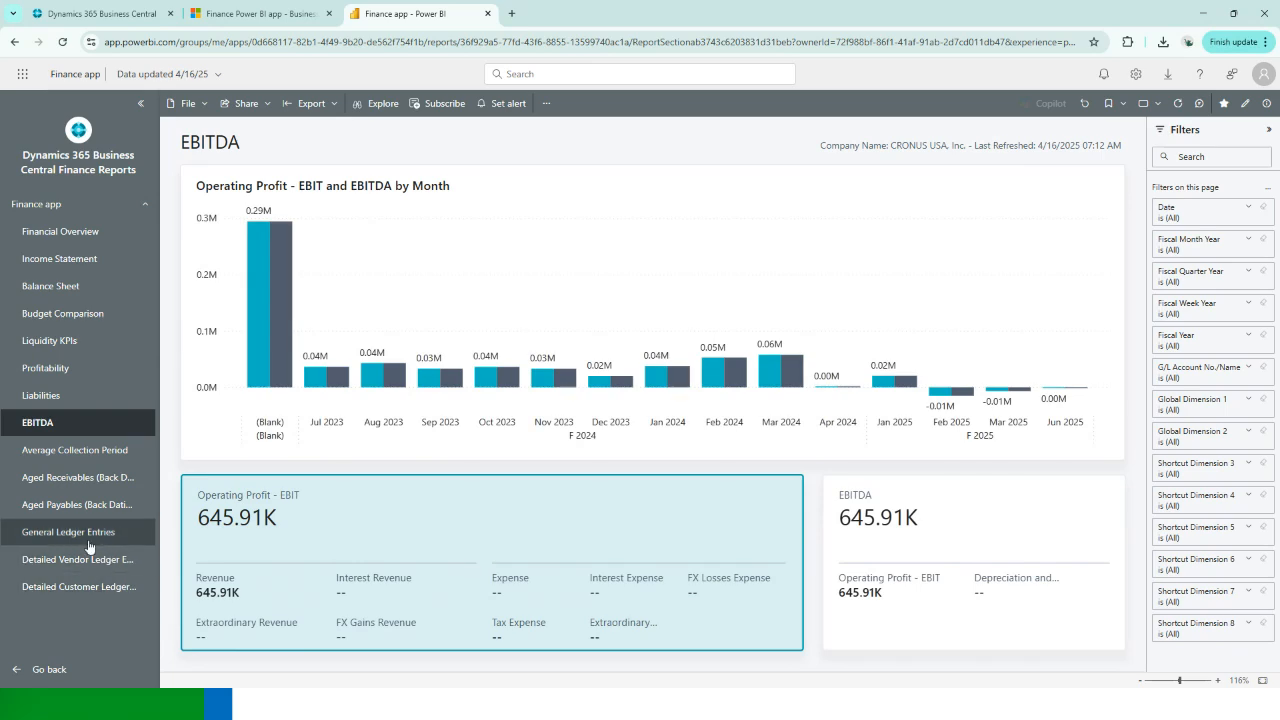
pyautogui.click(88, 541)
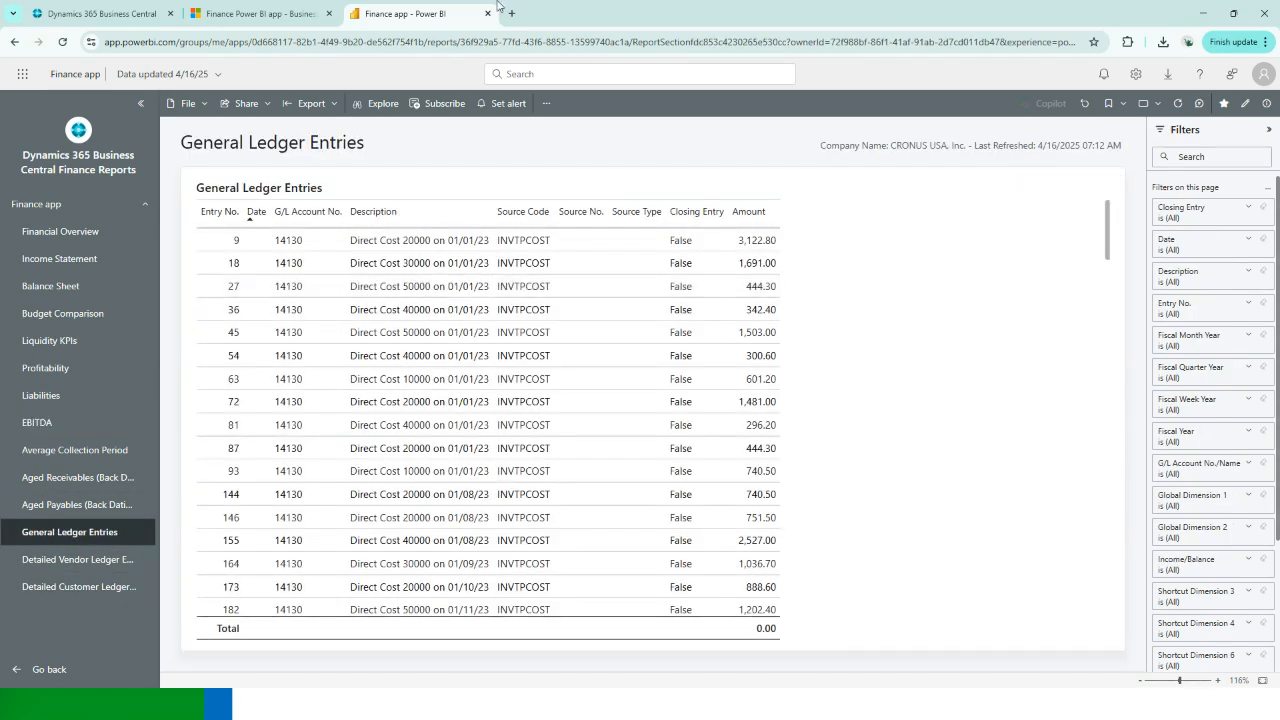
pyautogui.click(72, 233)
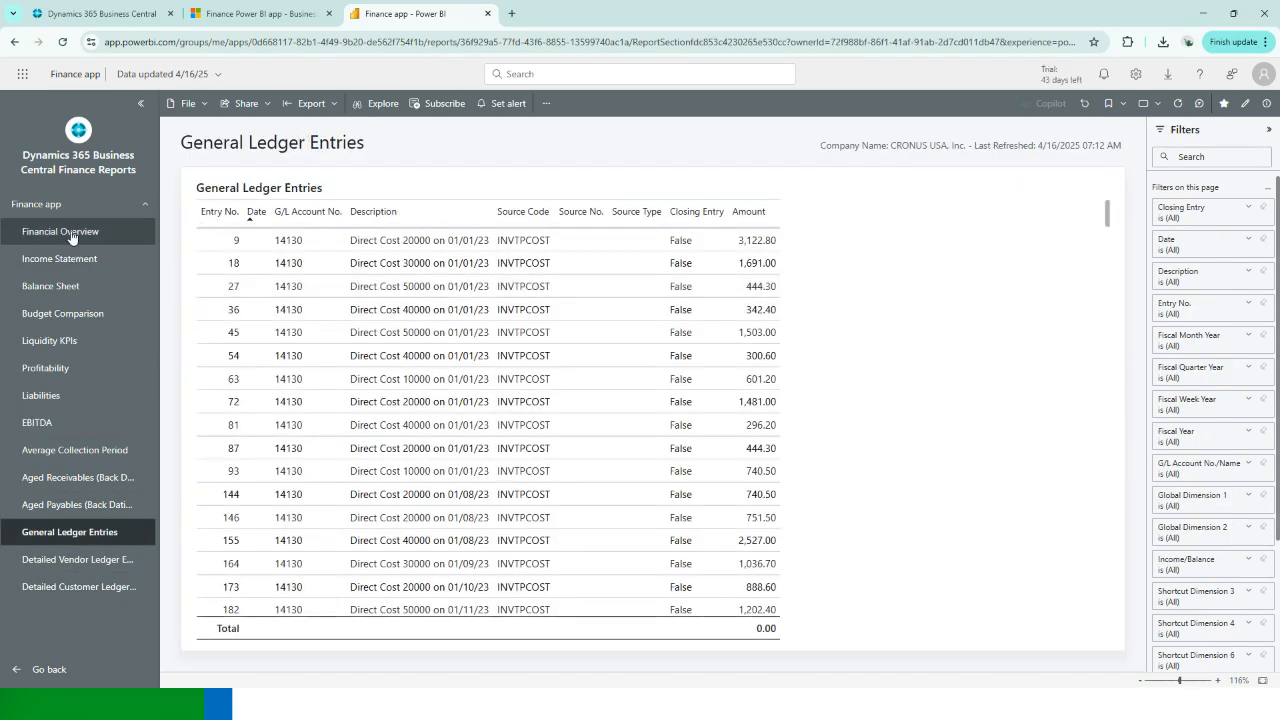
# Step: Switch back to Business Central and expand the Liabilities (Power BI) page to full width
pyautogui.click(100, 13)
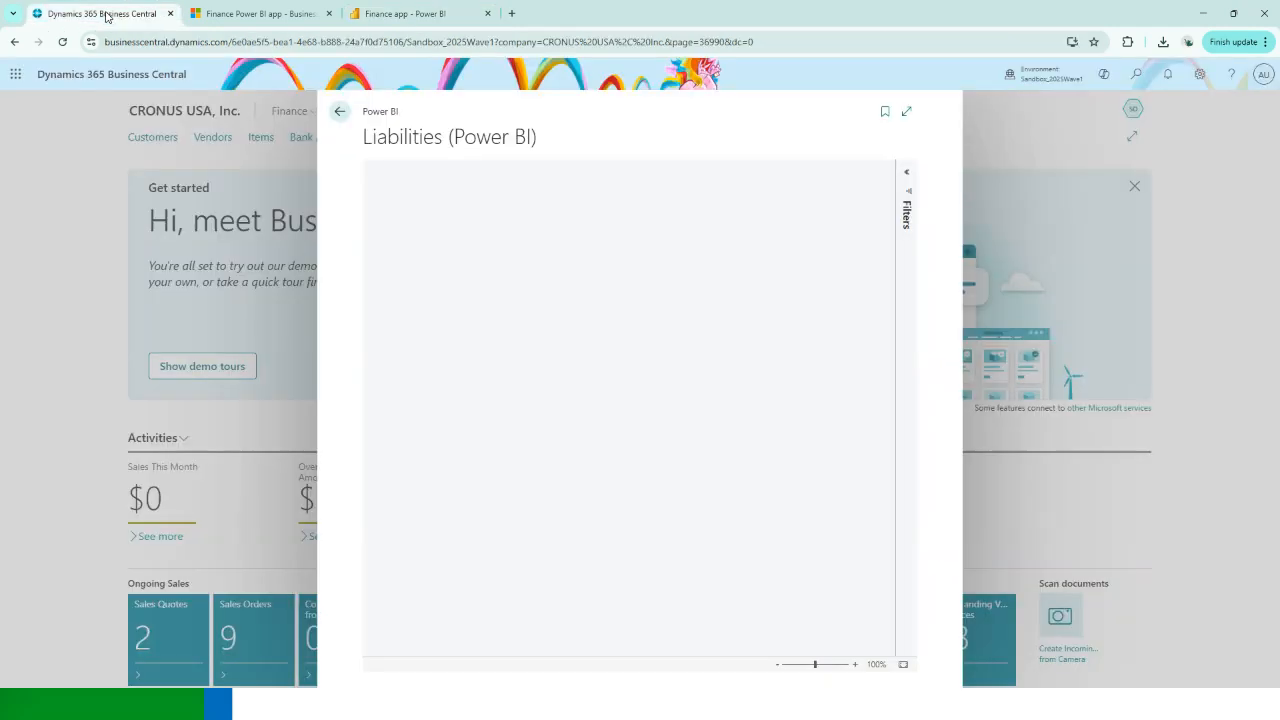
pyautogui.click(906, 111)
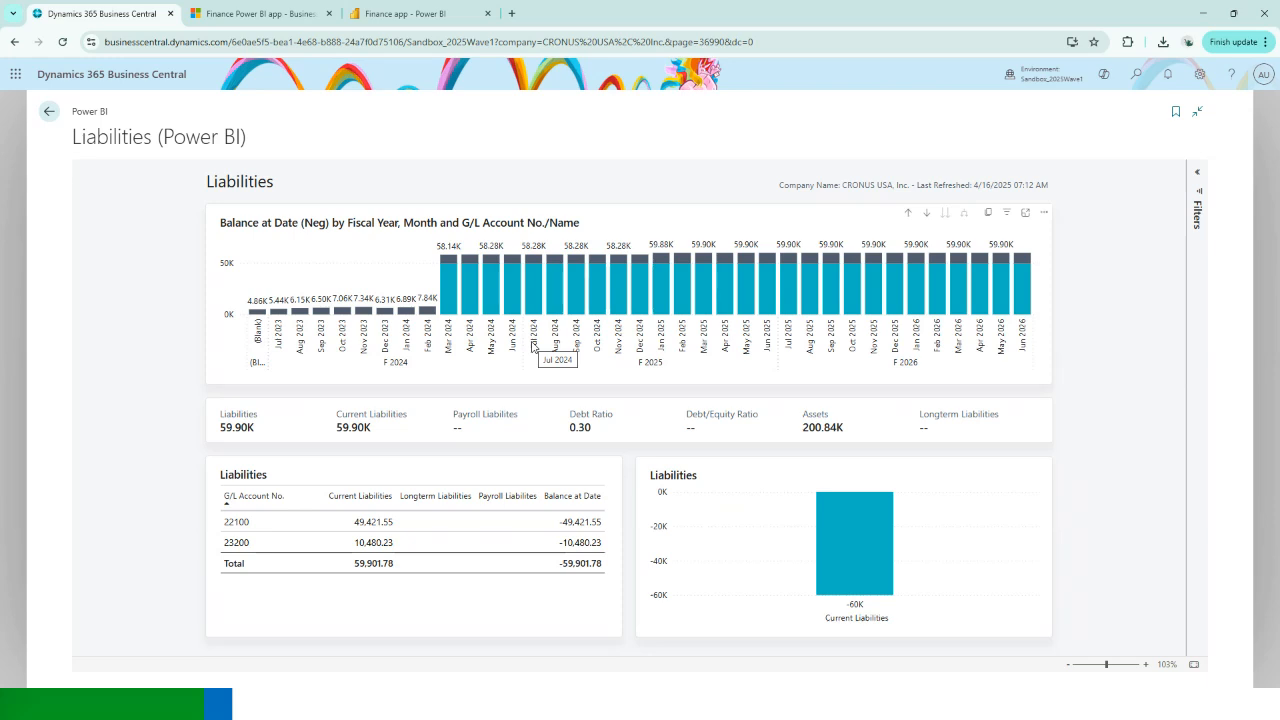
# Step: Return to the Power BI Finance app and view its Income Statement and Balance Sheet pages
pyautogui.click(384, 19)
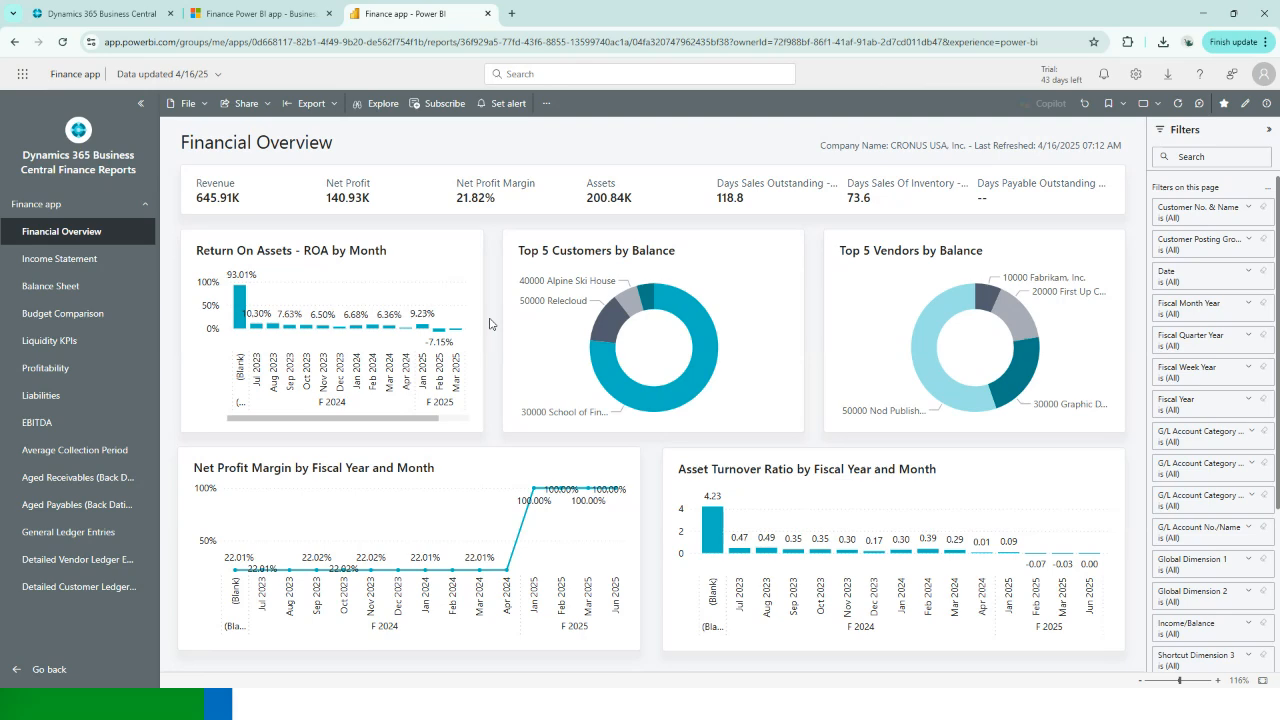
pyautogui.click(84, 259)
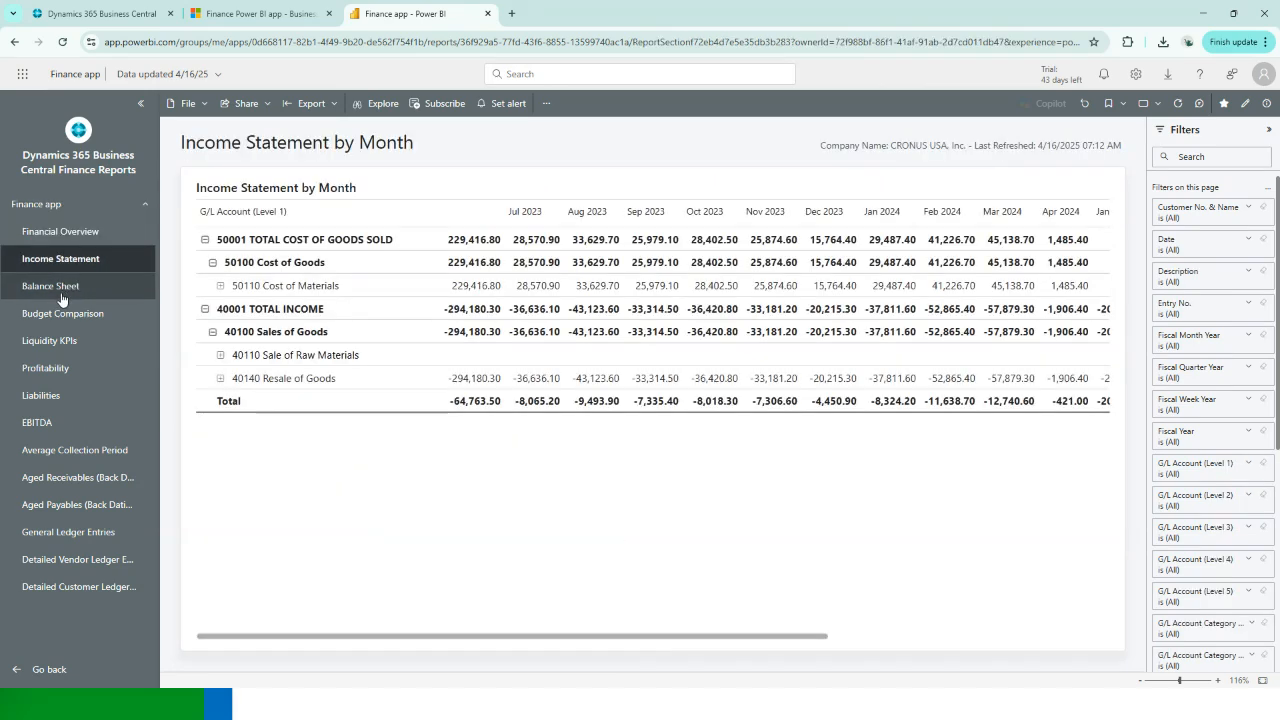
pyautogui.click(61, 290)
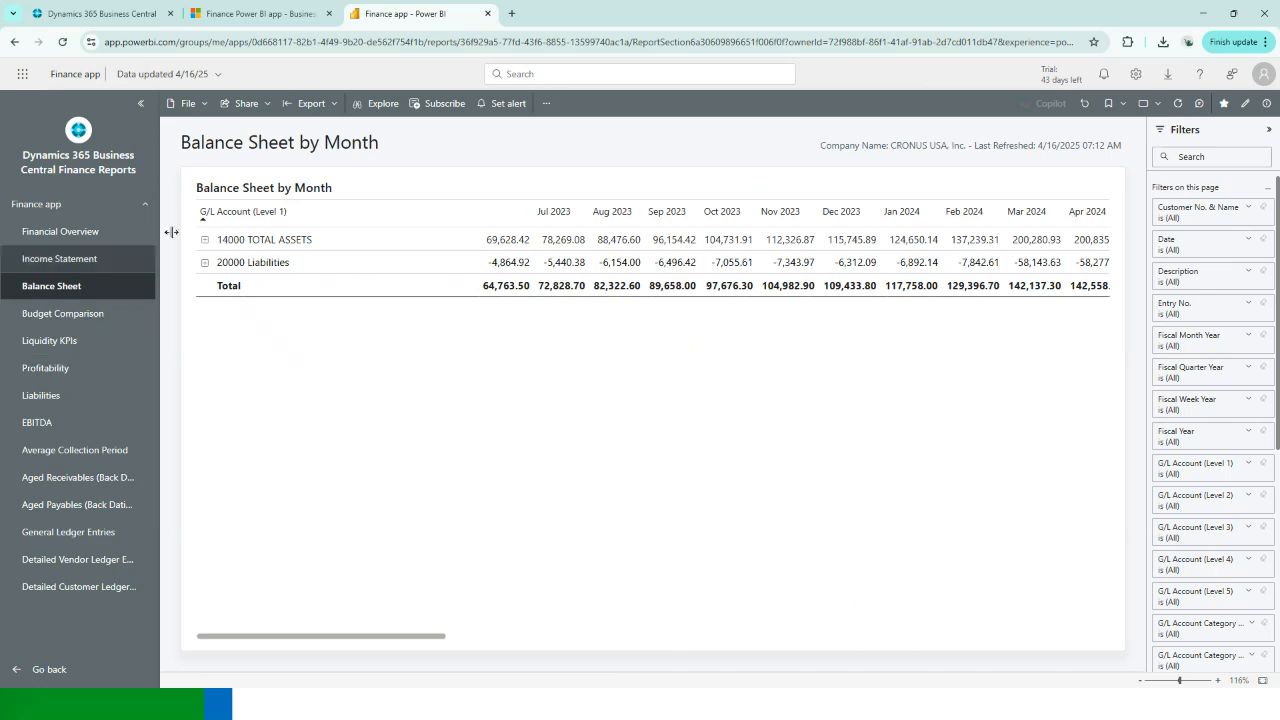
# Step: Switch to the Microsoft Learn documentation and open the Income Statement article, followed by the EBITDA report article
pyautogui.click(287, 14)
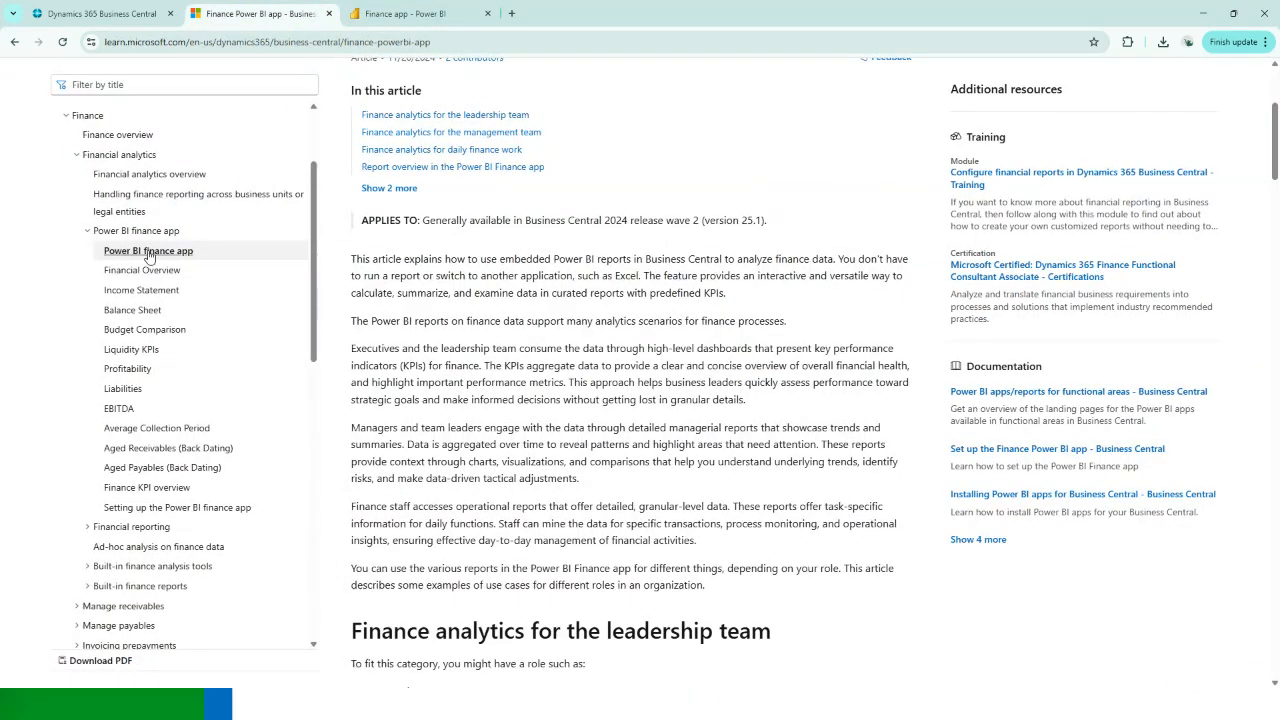
pyautogui.click(142, 291)
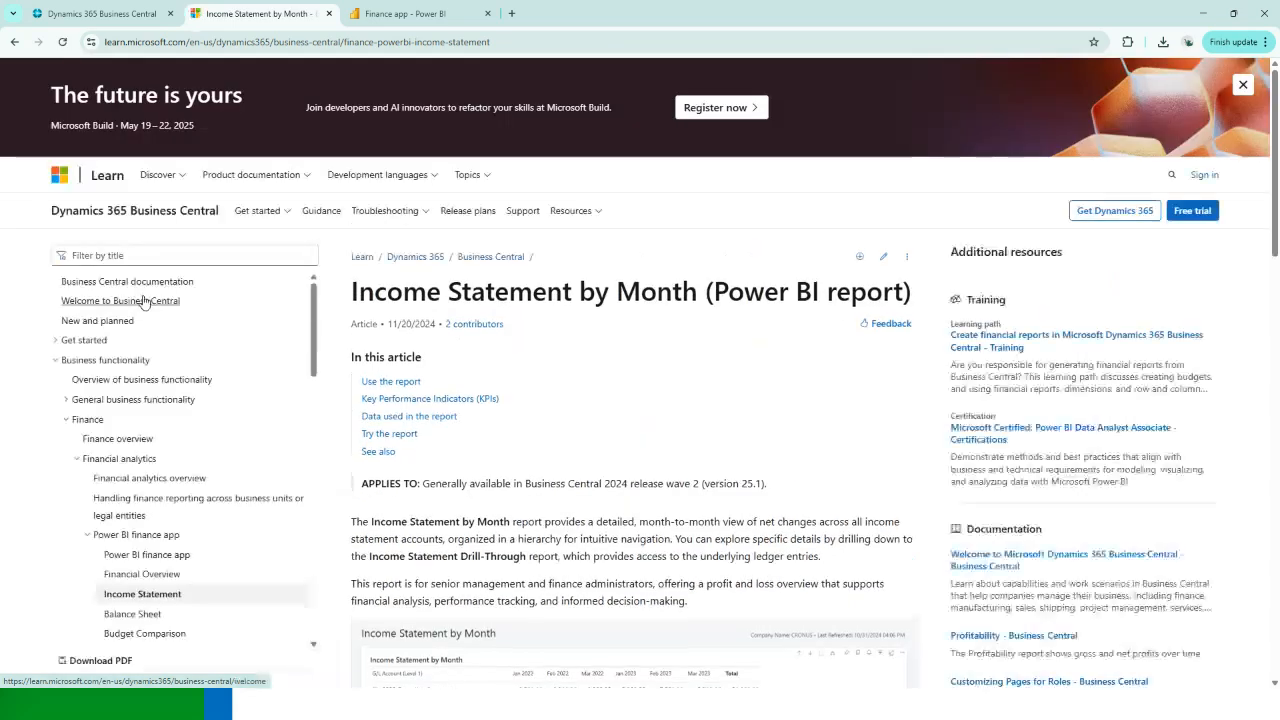
pyautogui.scroll(-3, 170, 390)
pyautogui.click(118, 386)
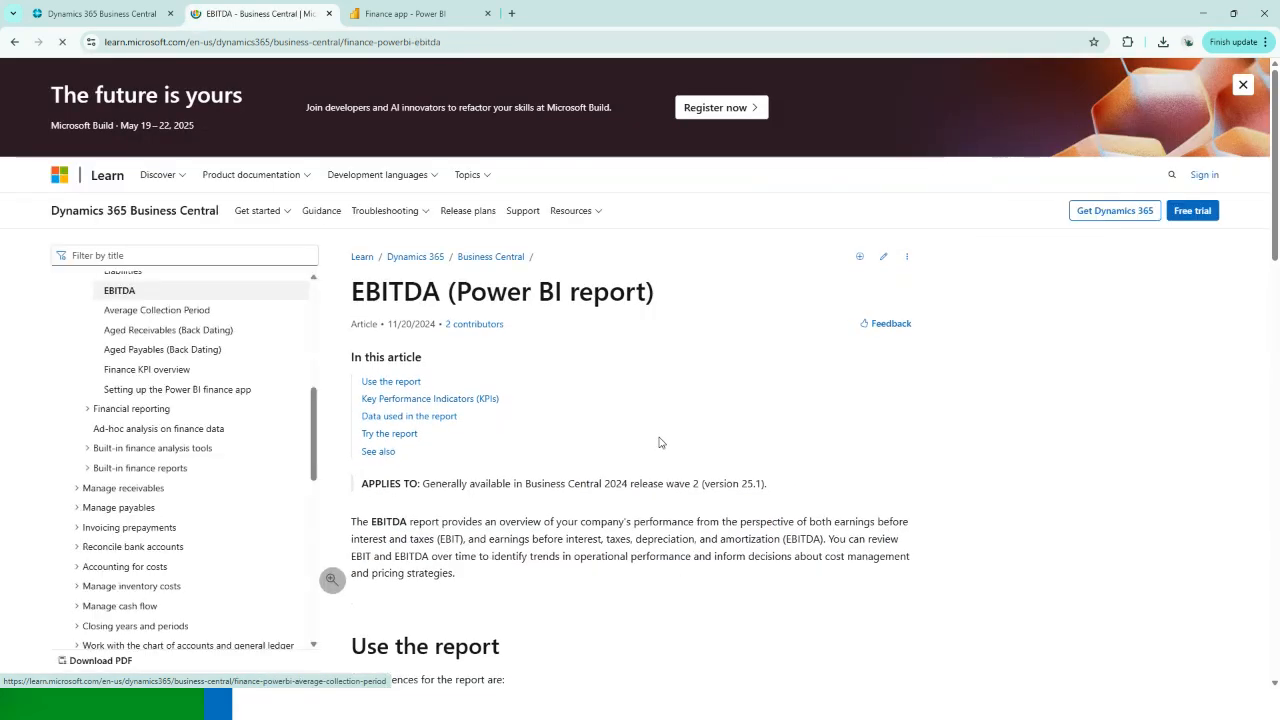
# Step: Read through the EBITDA article to its EBITDA KPI definition and select the data sources listed for that measure
pyautogui.scroll(-3, 585, 360)
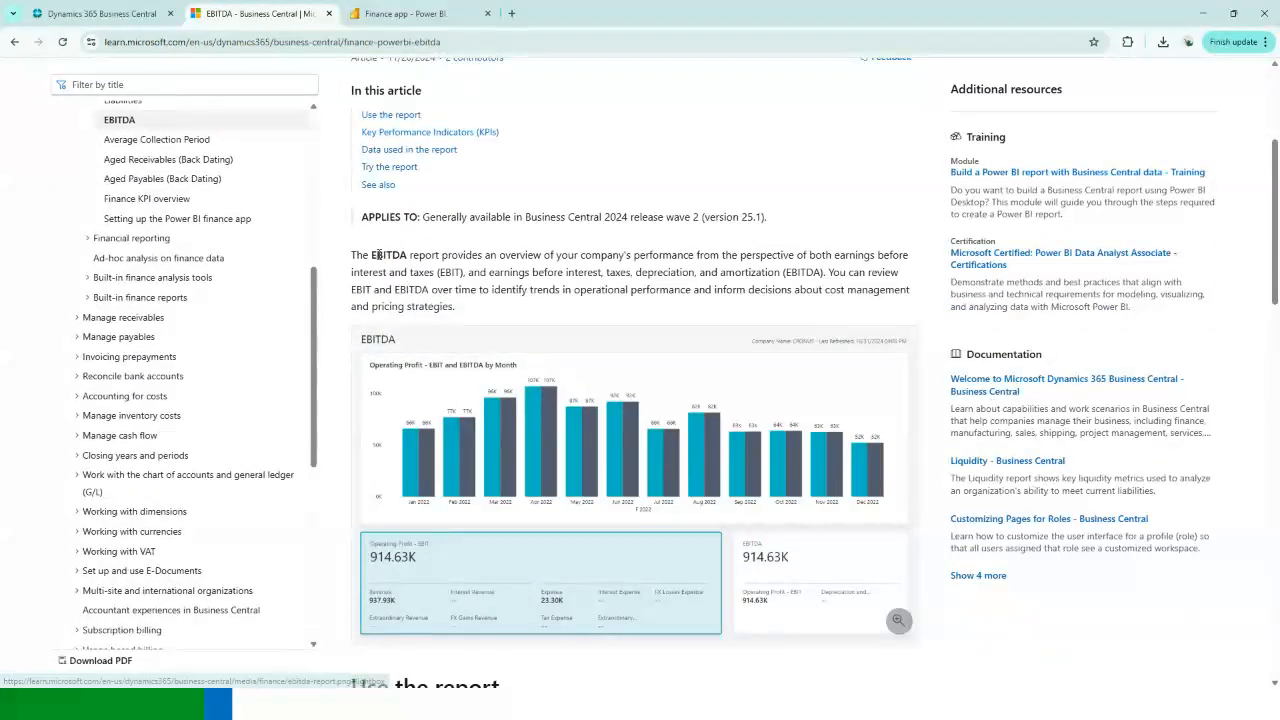
pyautogui.scroll(-2, 487, 335)
pyautogui.scroll(-2, 487, 335)
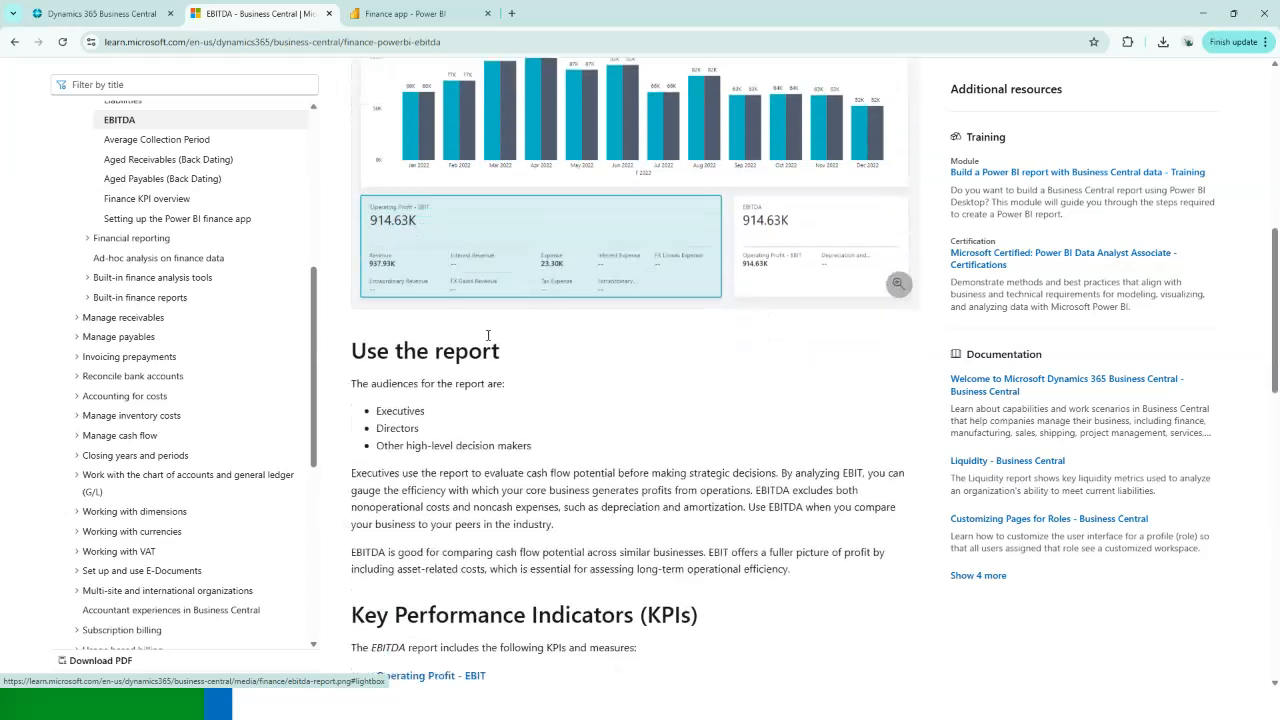
pyautogui.scroll(-1, 416, 340)
pyautogui.scroll(-1, 416, 340)
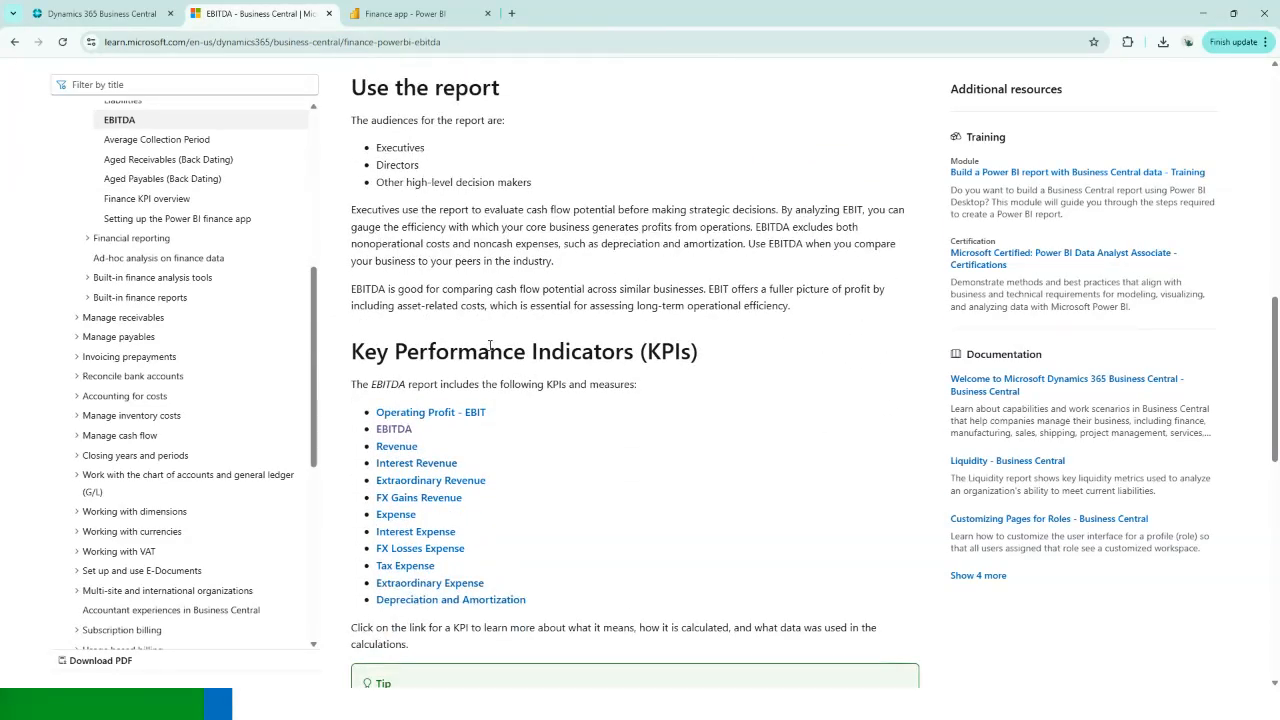
pyautogui.scroll(-1, 470, 387)
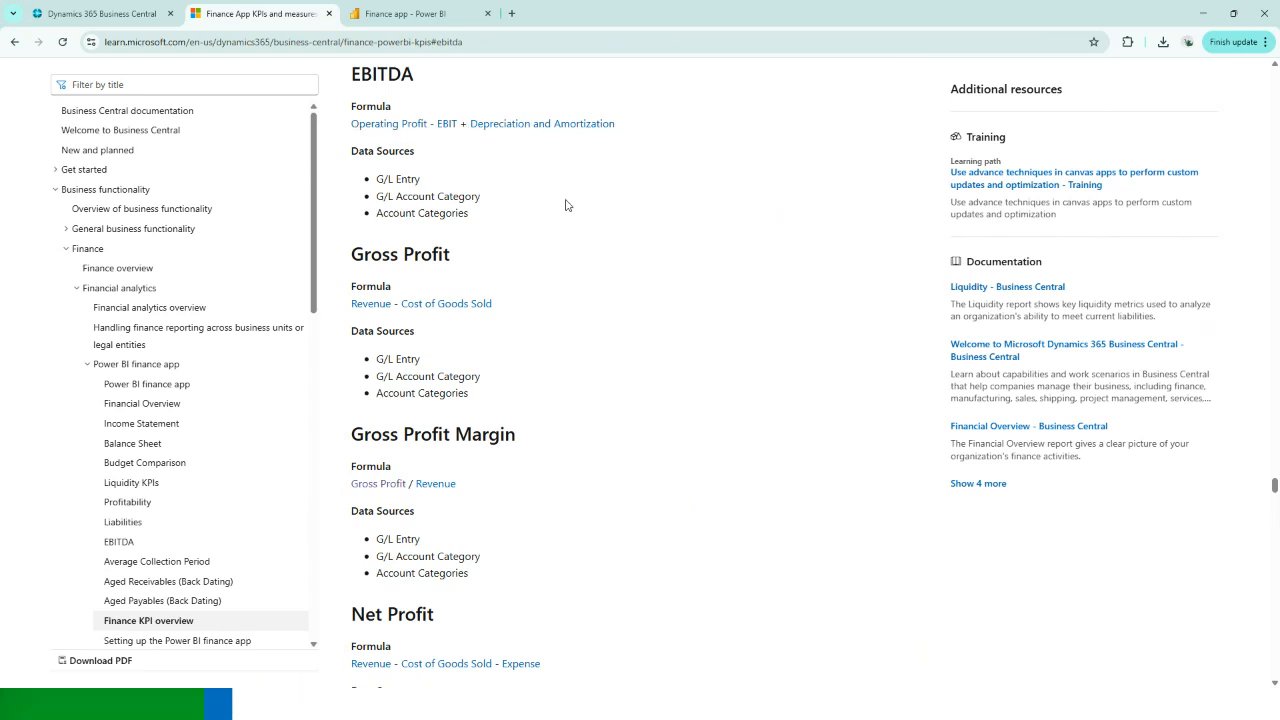
pyautogui.moveTo(472, 215); pyautogui.dragTo(366, 190)
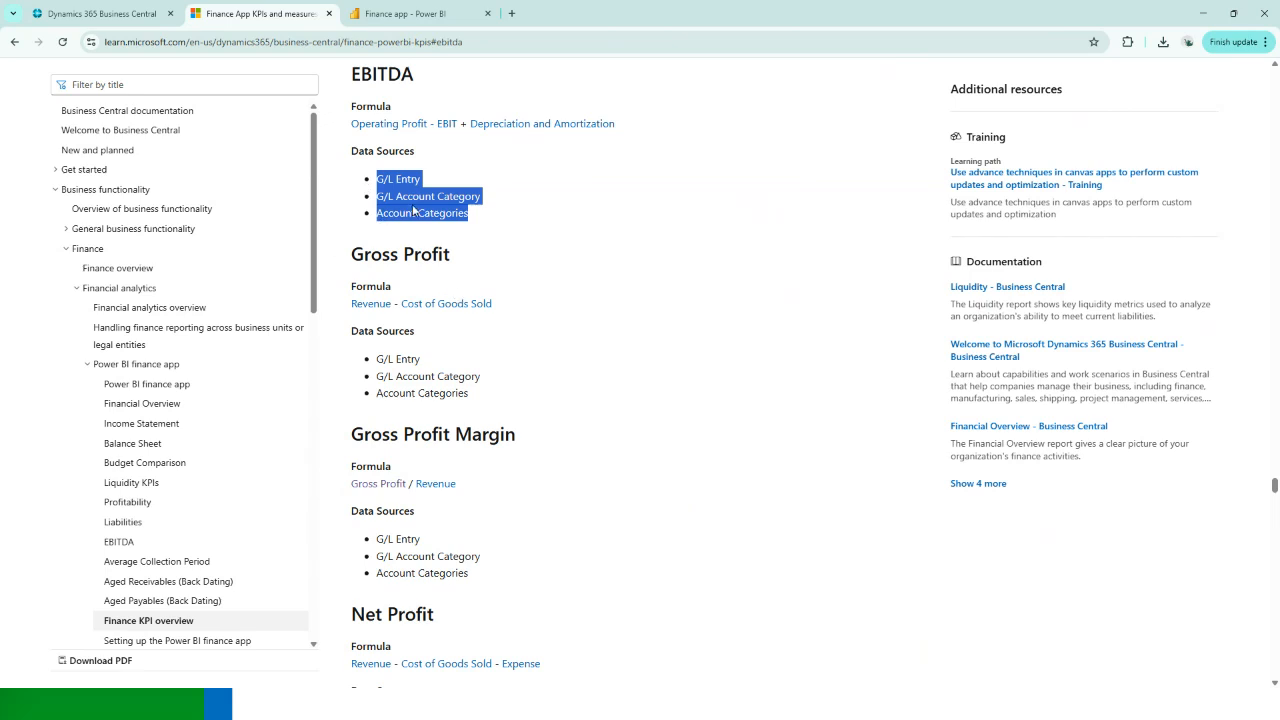
# Step: Switch to the Power BI Finance app, open the EBITDA page and highlight Feb 2024 in the monthly chart
pyautogui.click(401, 14)
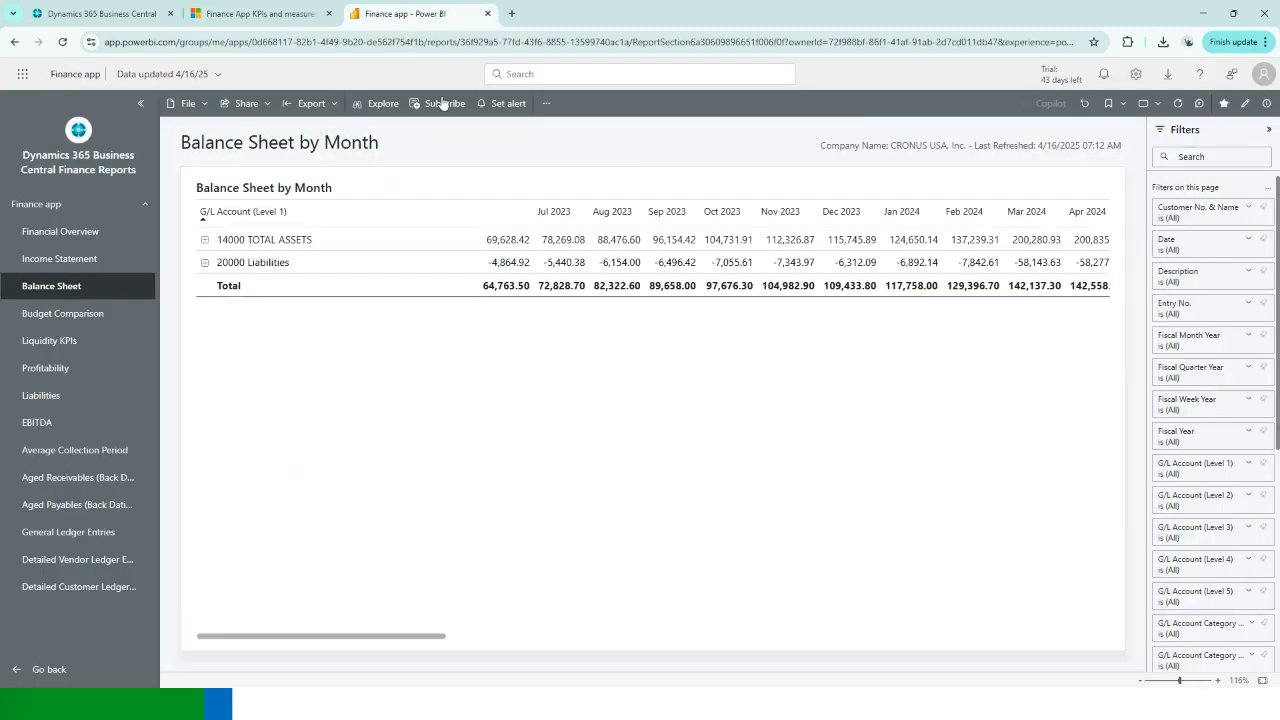
pyautogui.click(40, 422)
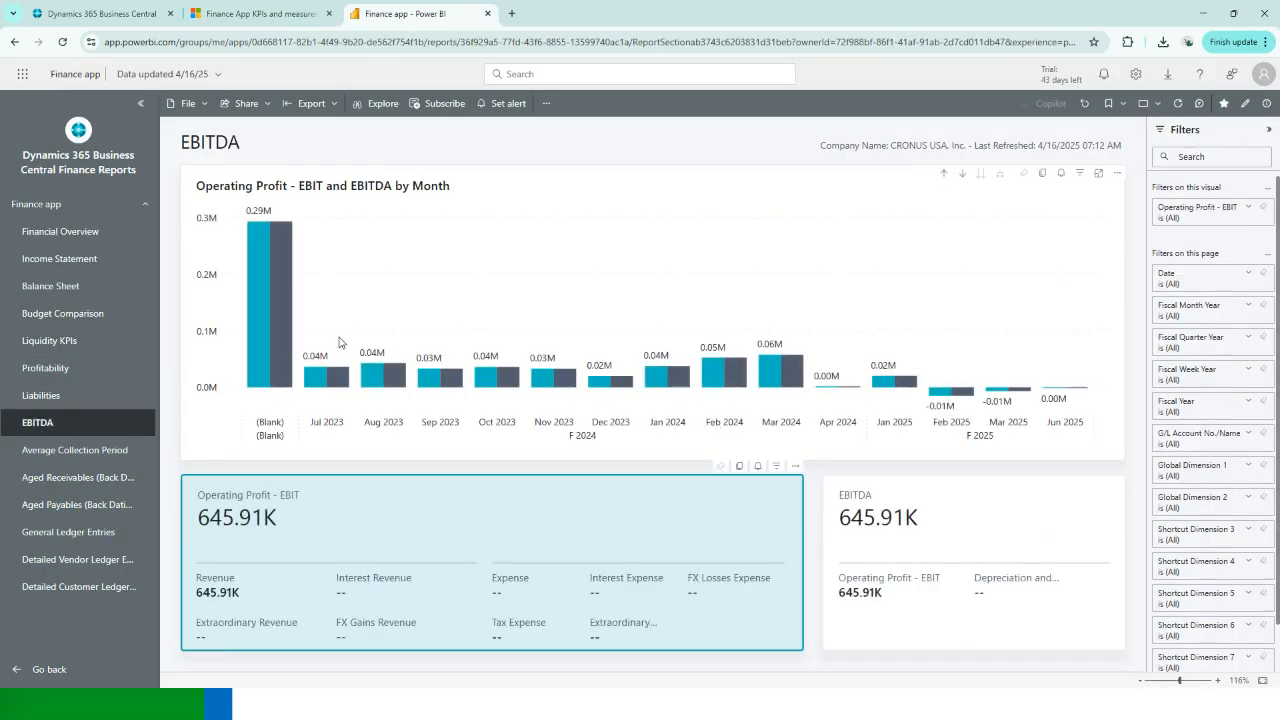
pyautogui.click(326, 385)
pyautogui.click(738, 383)
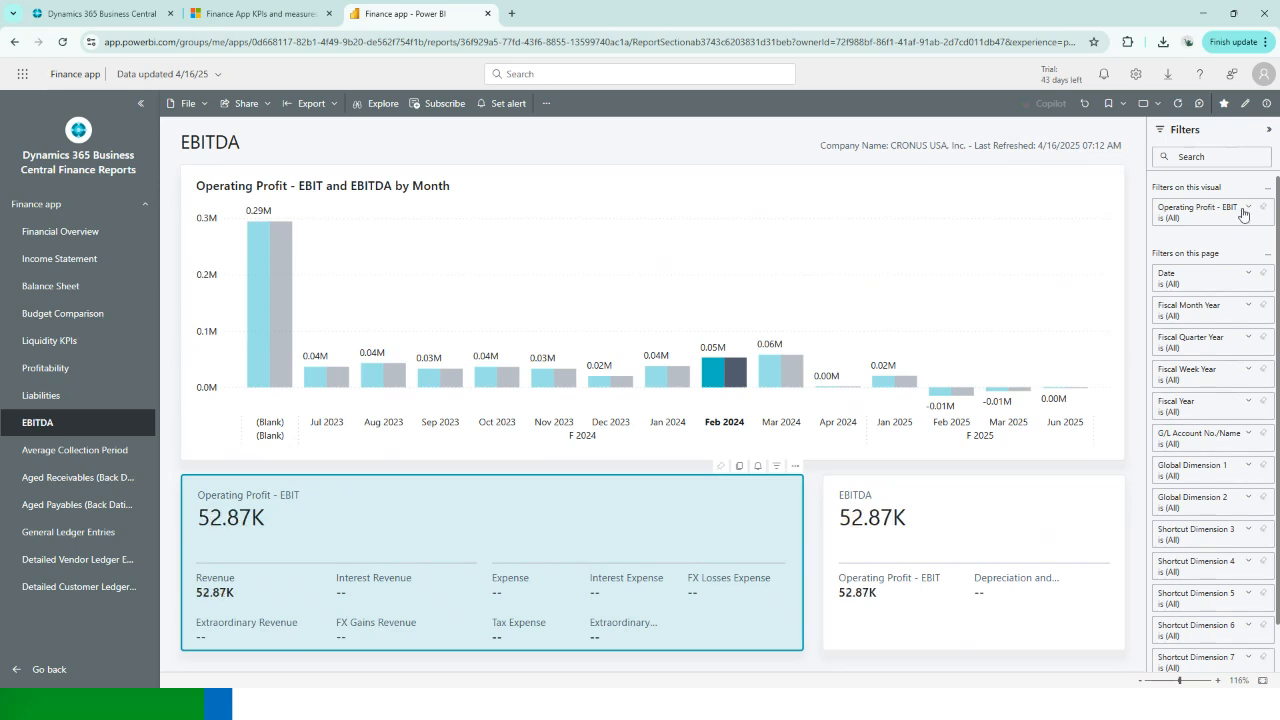
# Step: Review the filters available on the EBITDA page and its EBITDA card, and clear the chart's Feb 2024 highlight
pyautogui.scroll(-1, 1220, 601)
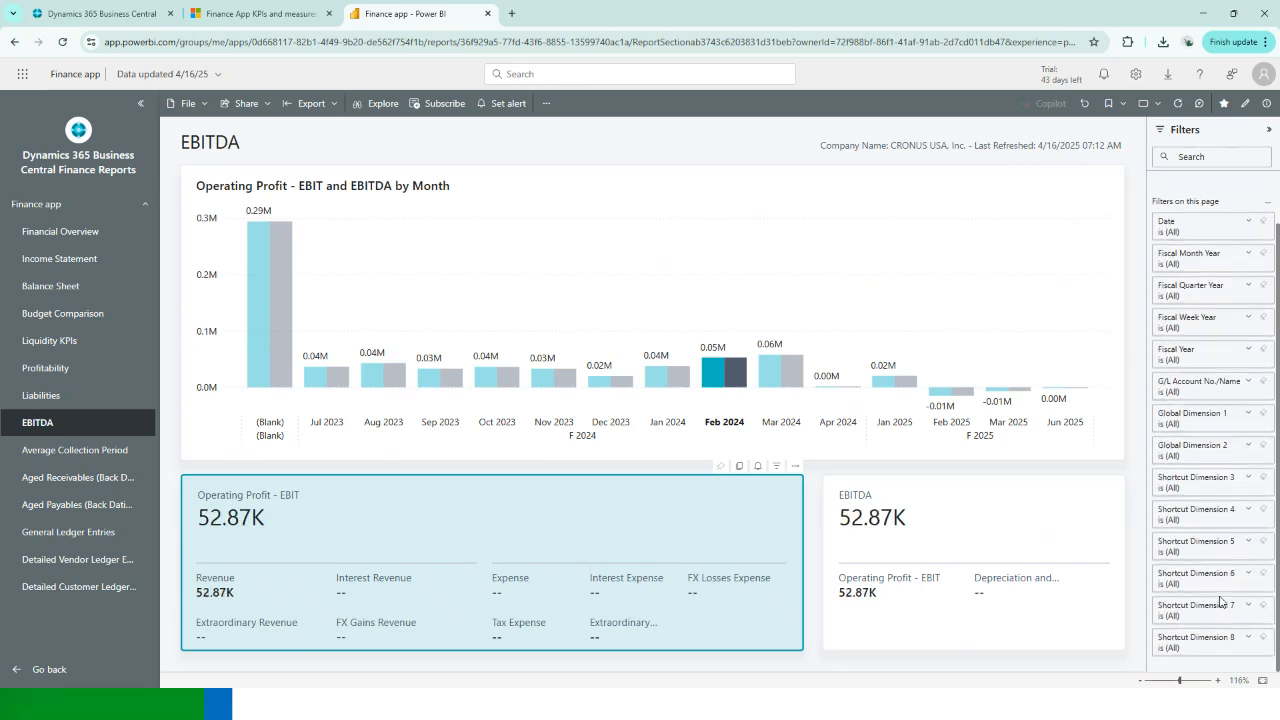
pyautogui.scroll(1, 1220, 601)
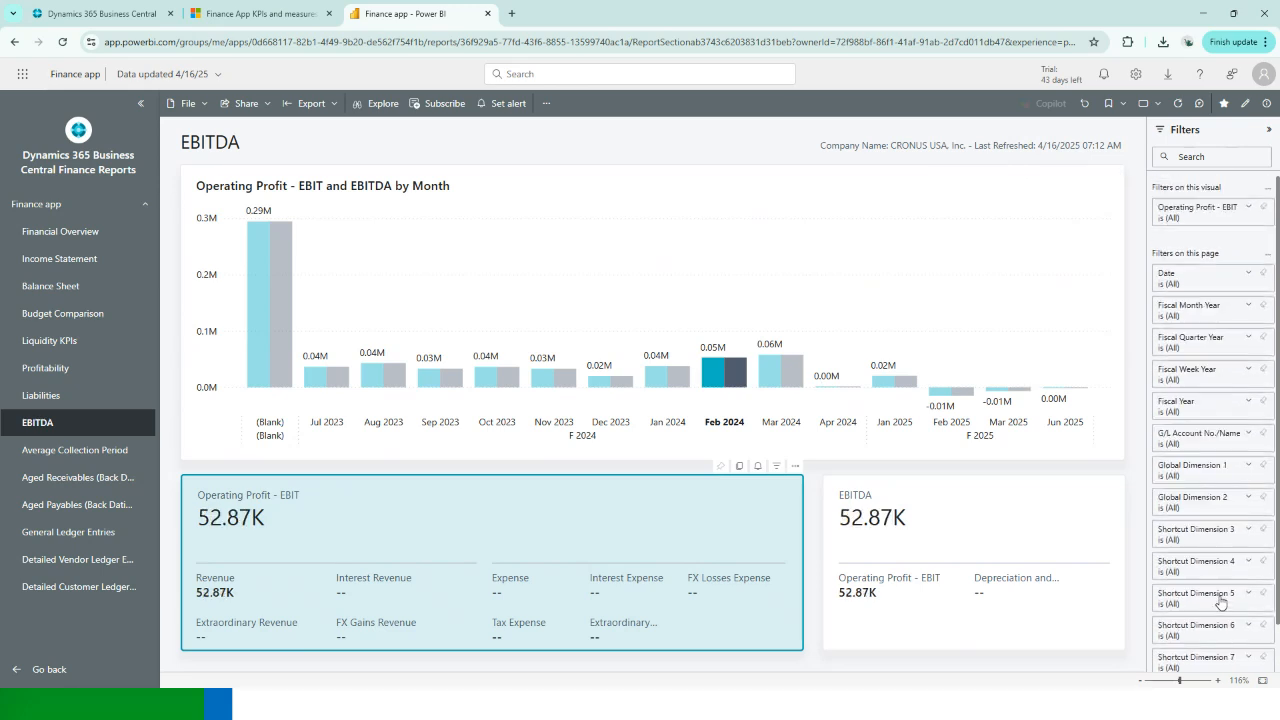
pyautogui.click(968, 551)
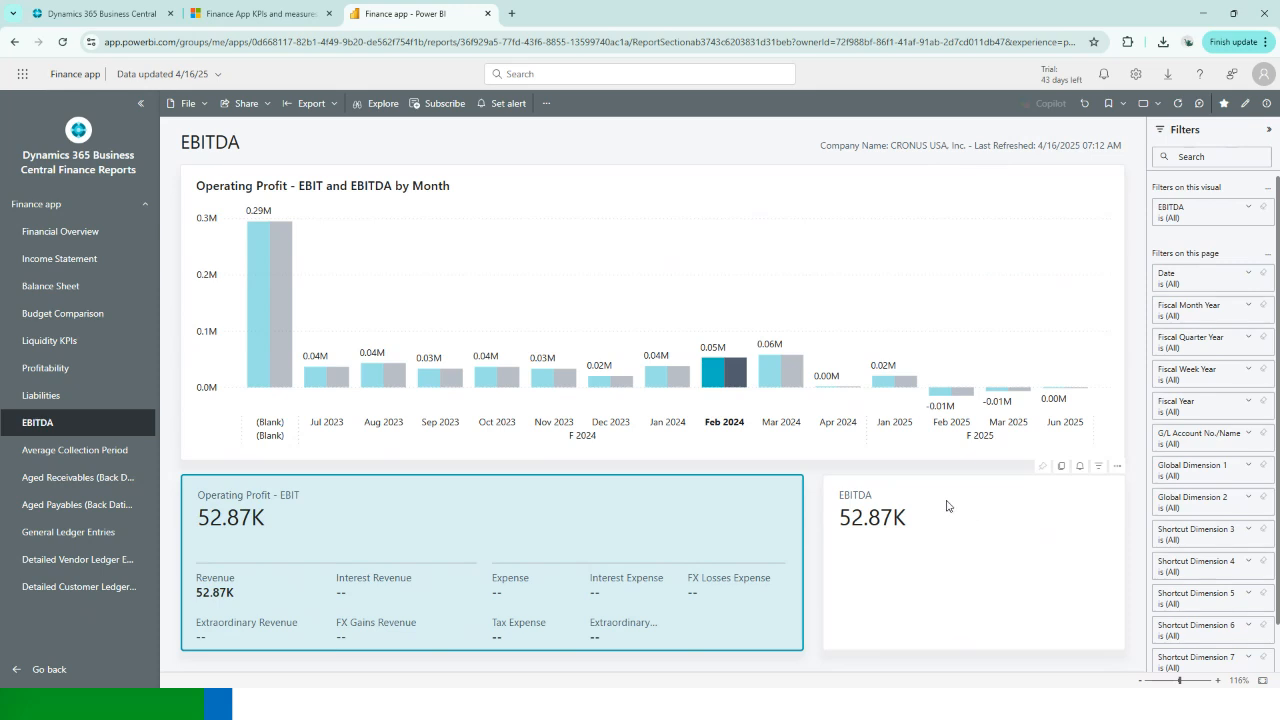
pyautogui.click(473, 251)
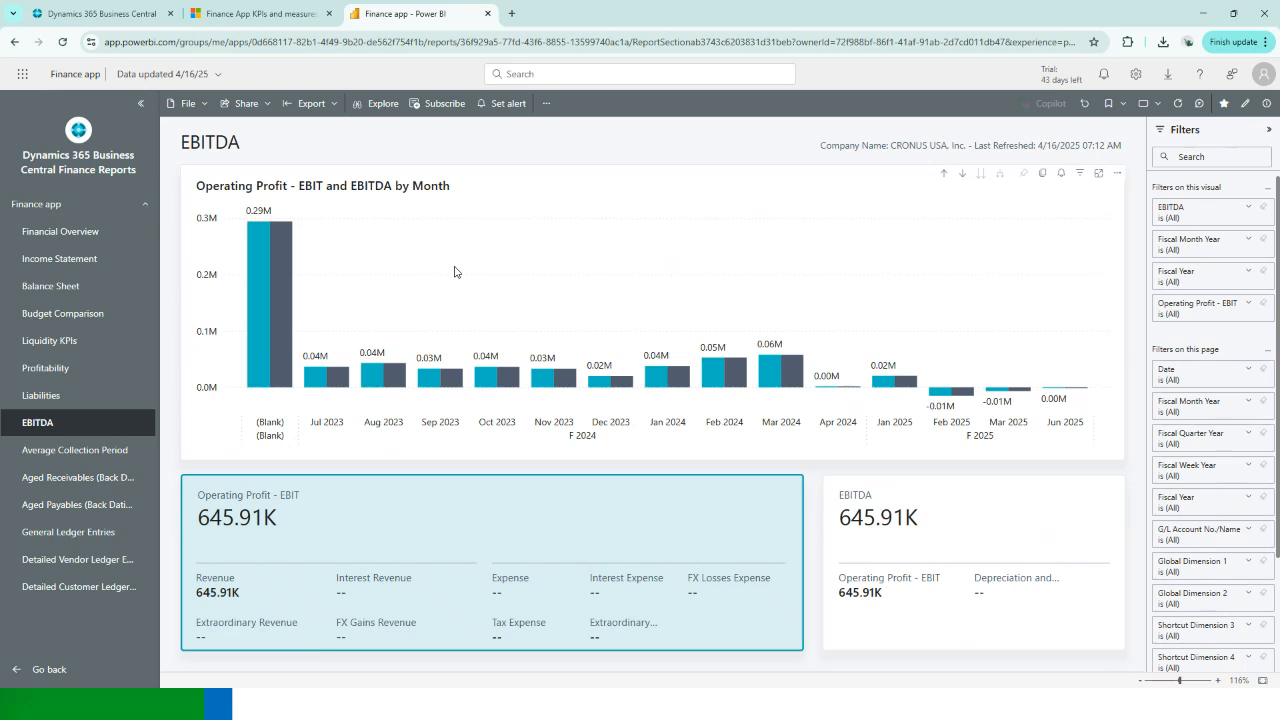
# Step: Isolate the blank period in the EBITDA by Month chart to examine its figures, and clear that selection
pyautogui.click(289, 311)
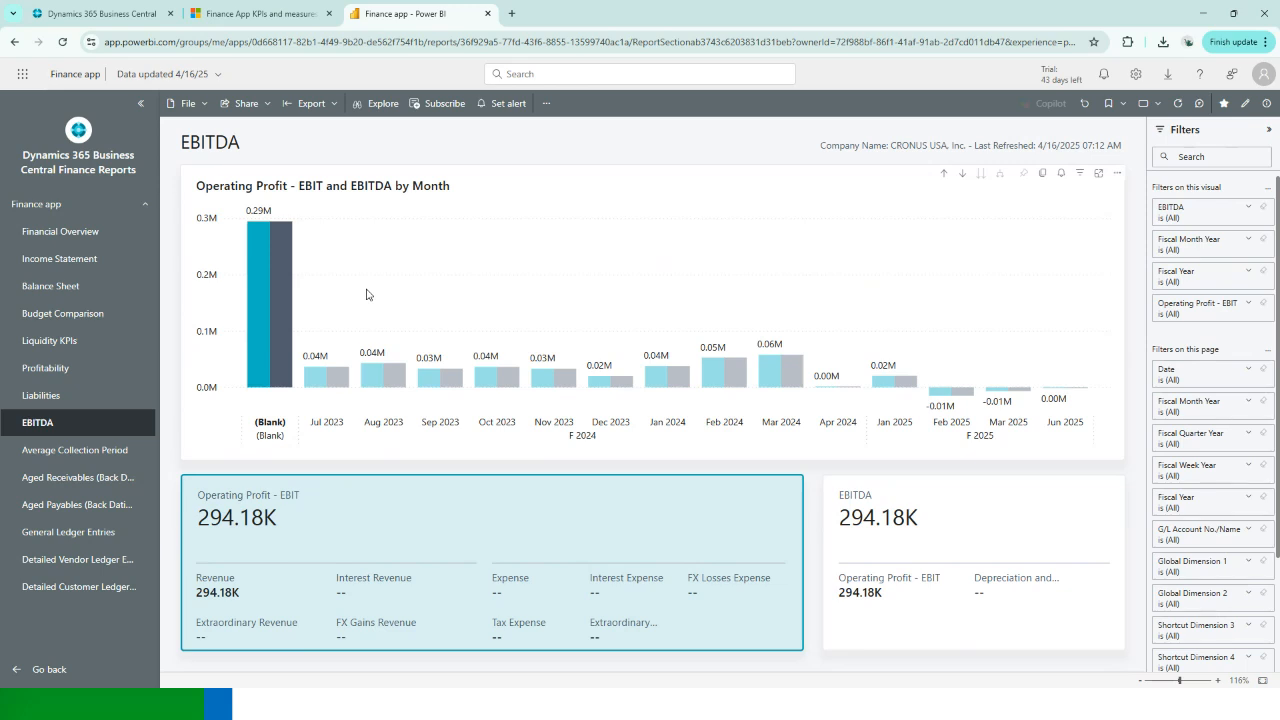
pyautogui.moveTo(252, 356)
pyautogui.click(341, 392)
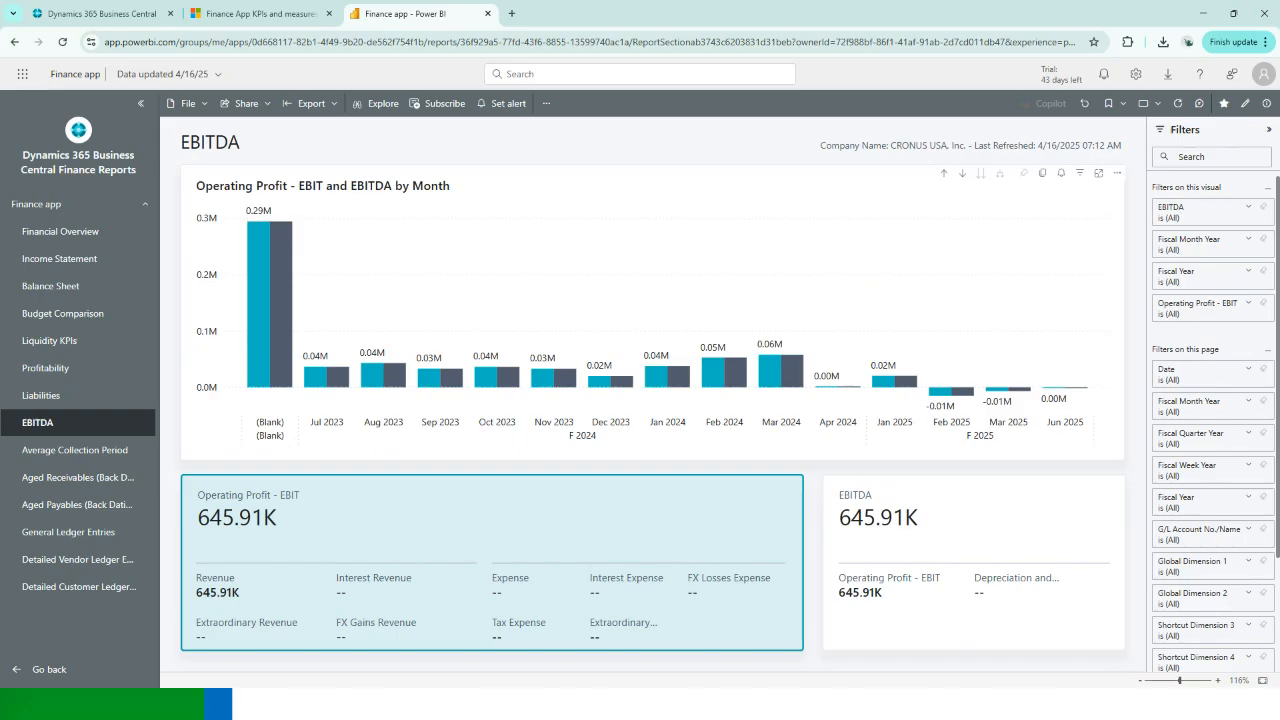
# Step: Switch to the slide presentation and advance from PowerBI Dashboards to the Manufacturing slide
pyautogui.hotkey('alt', 'Tab')
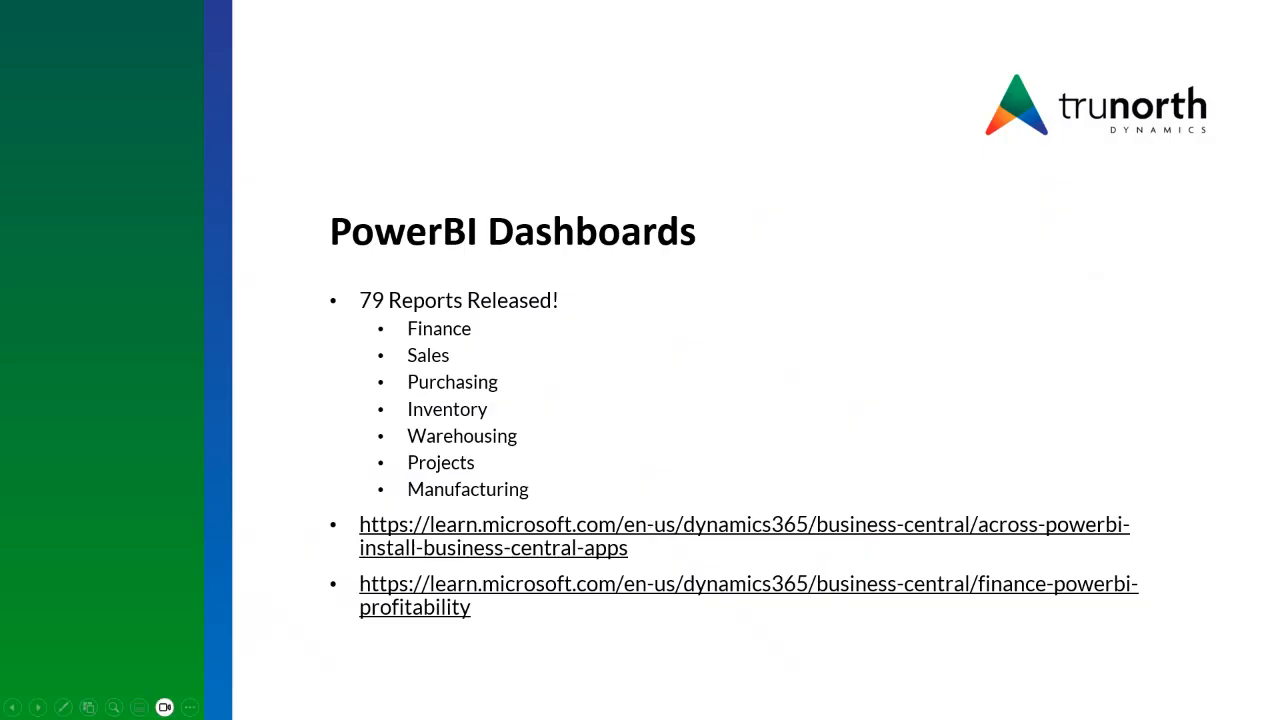
pyautogui.press('Right')
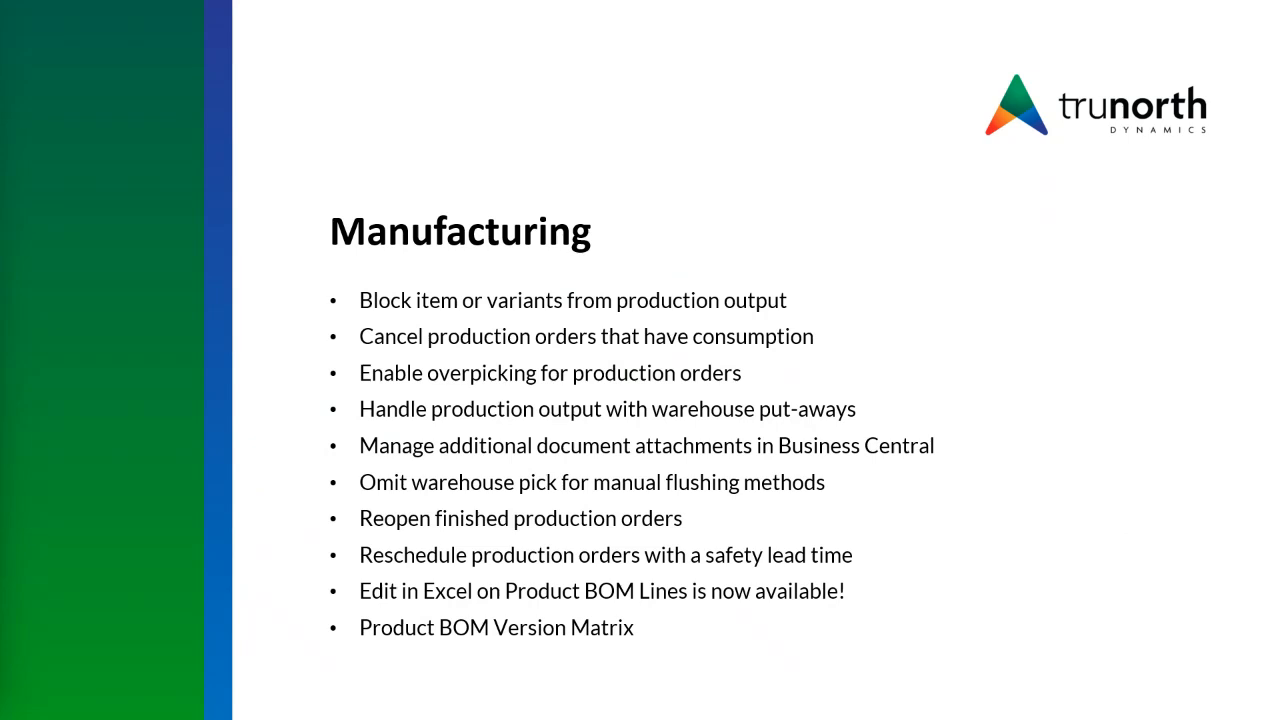